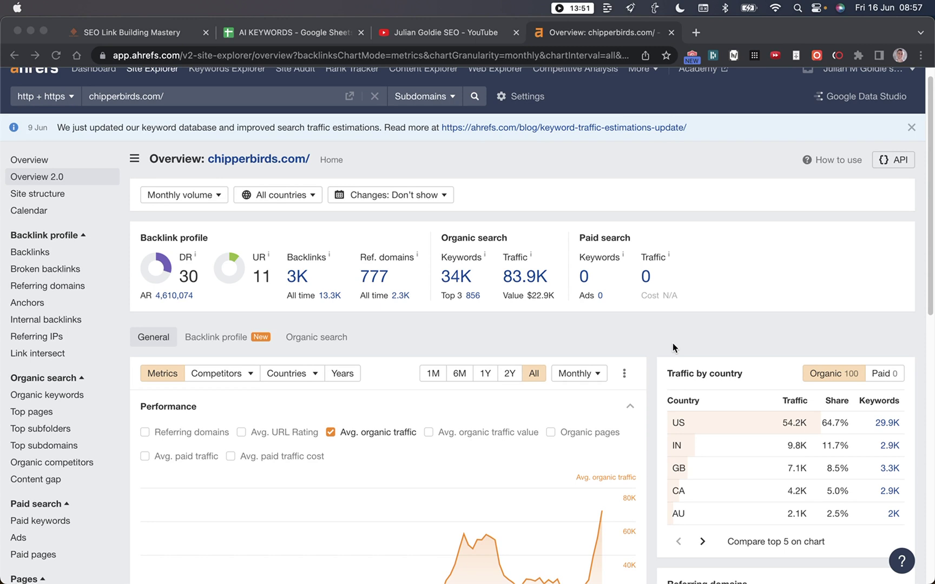
Review chipperbirds.com's Ahrefs overview (DR 30, 83.9K traffic) and calculate 86,000 × 12 in the omnibox
{"action": "left_click", "coordinate": [206, 158]}
{"action": "left_click_drag", "start_coordinate": [423, 158], "coordinate": [172, 159]}
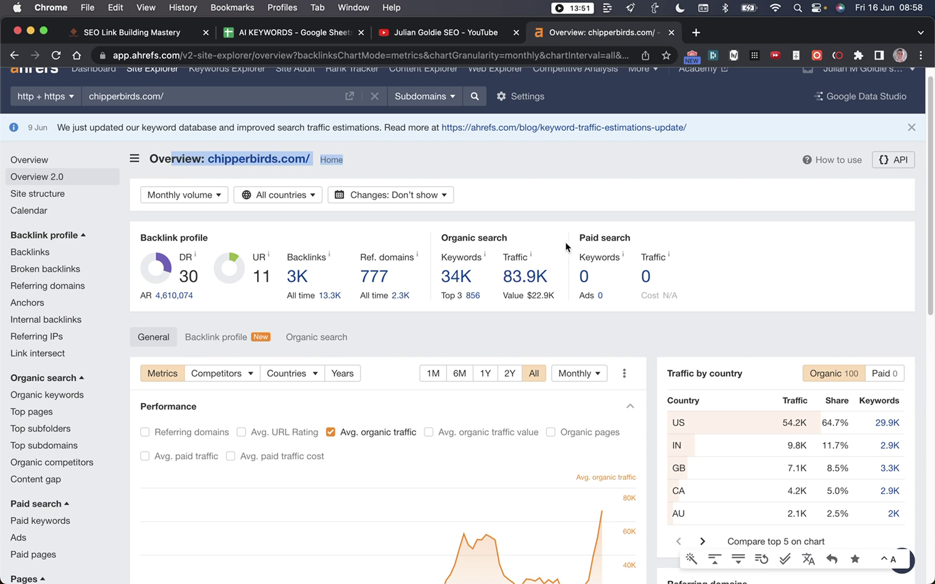
{"action": "key", "text": "super+l"}
{"action": "type", "text": "86,000"}
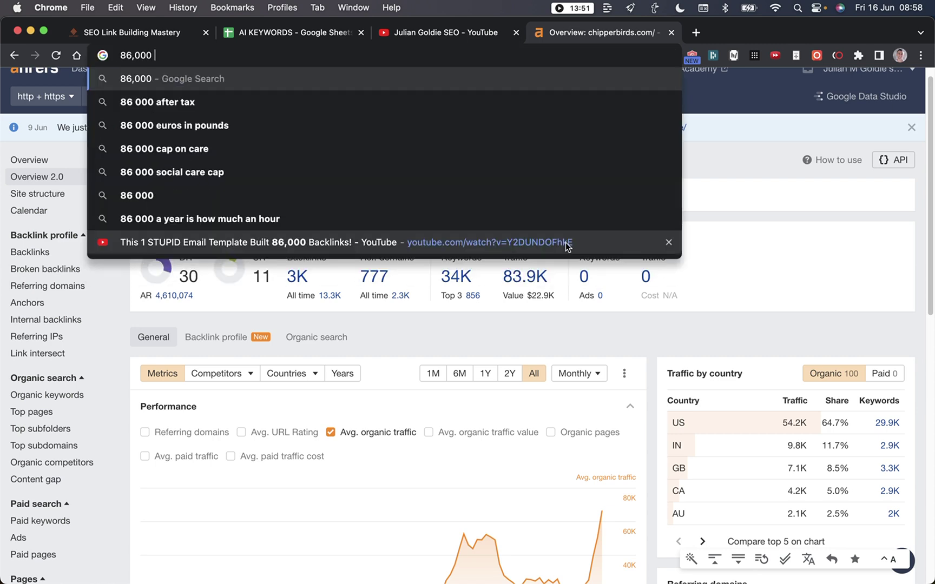
{"action": "type", "text": " * 12"}
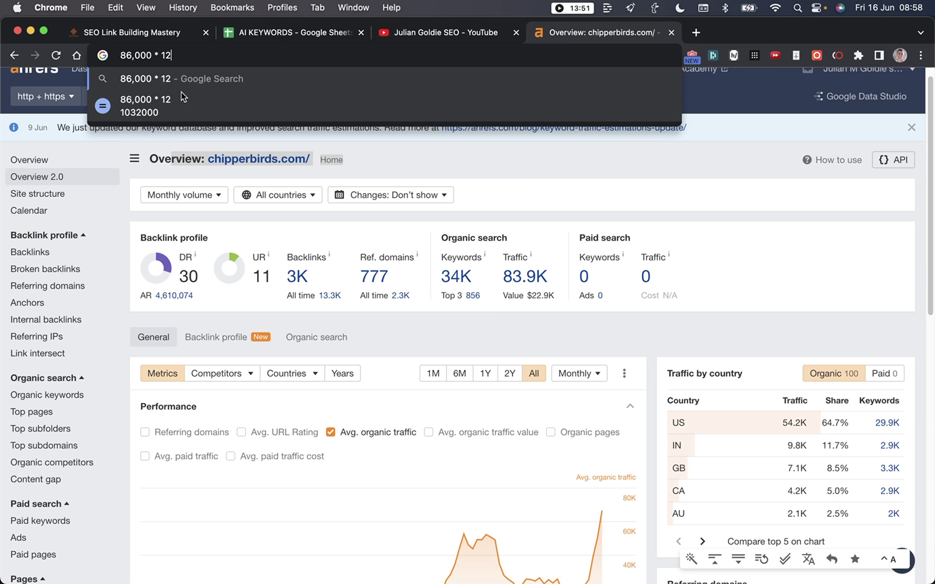
{"action": "left_click", "coordinate": [520, 194]}
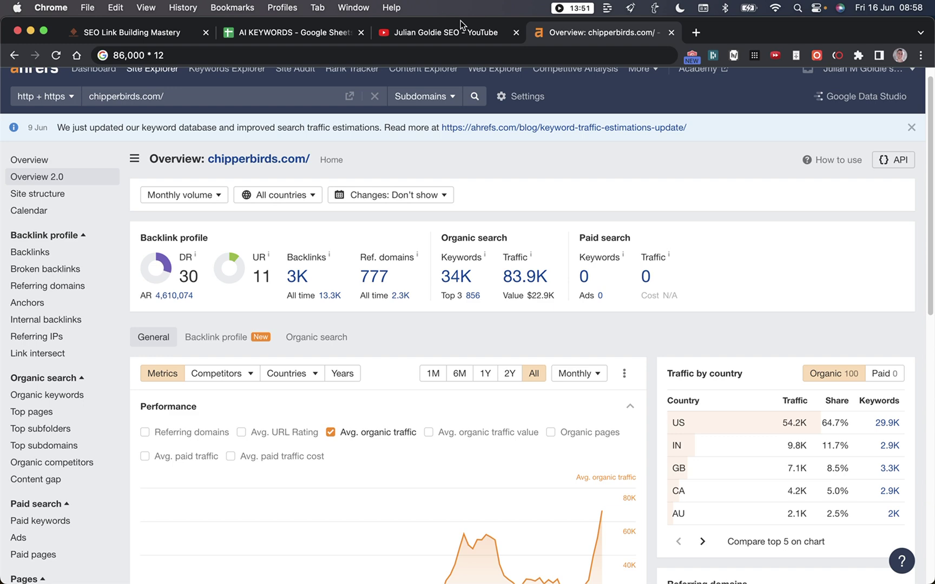
{"action": "scroll", "coordinate": [652, 341], "scroll_direction": "down", "scroll_amount": 5}
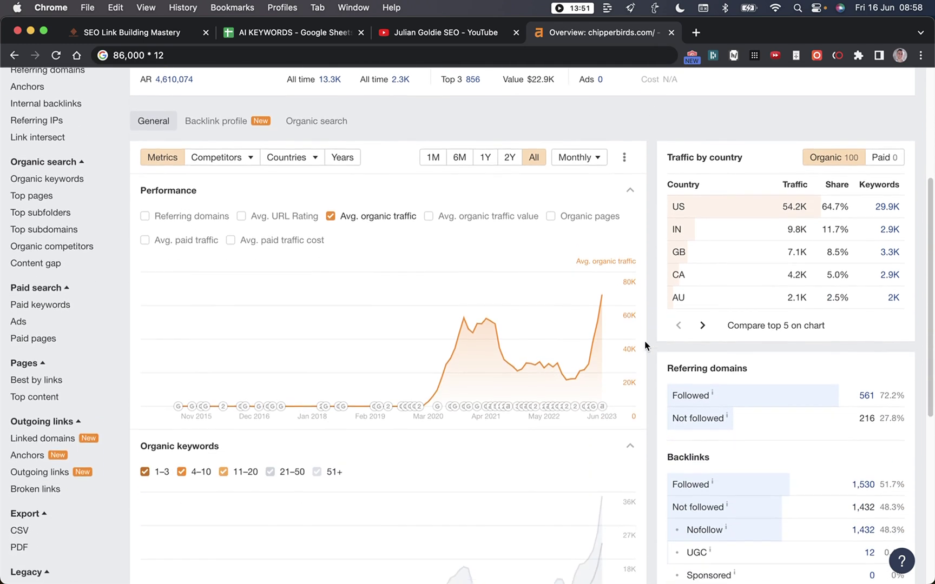
{"action": "scroll", "coordinate": [647, 373], "scroll_direction": "up", "scroll_amount": 5}
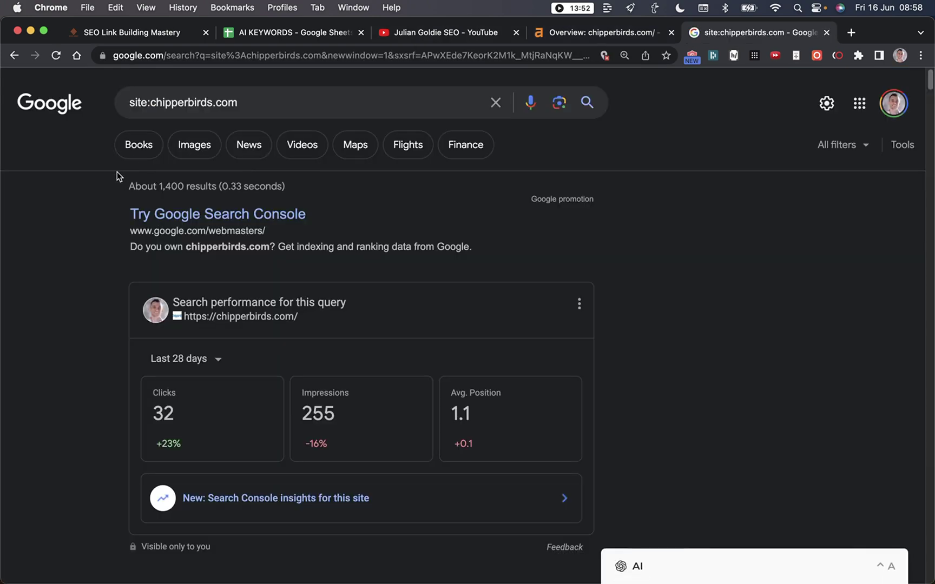
Note Google's about 1,400 site:chipperbirds.com results, then return to the Ahrefs overview tab
{"action": "left_click_drag", "start_coordinate": [117, 171], "coordinate": [319, 187]}
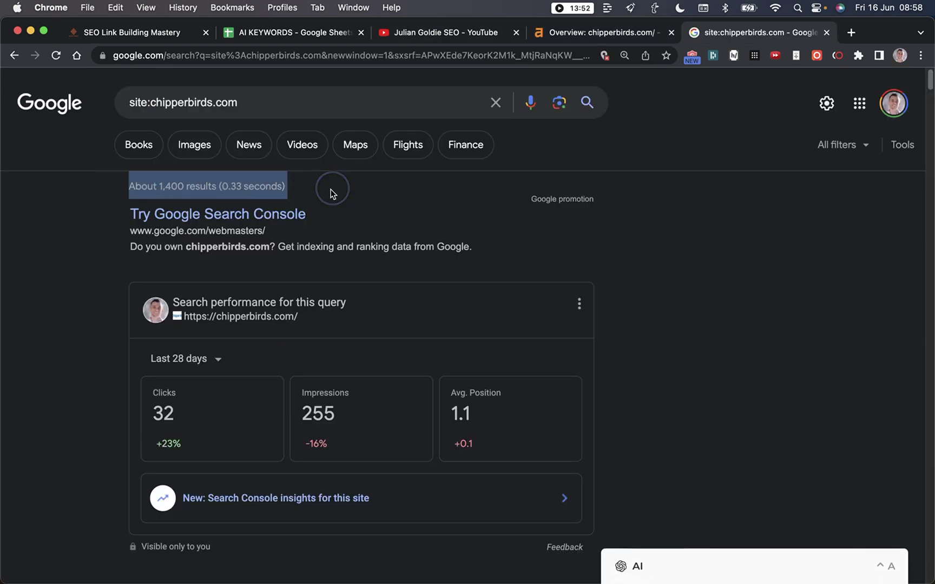
{"action": "scroll", "coordinate": [86, 287], "scroll_direction": "down", "scroll_amount": 10}
{"action": "scroll", "coordinate": [89, 291], "scroll_direction": "up", "scroll_amount": 10}
{"action": "left_click", "coordinate": [103, 228]}
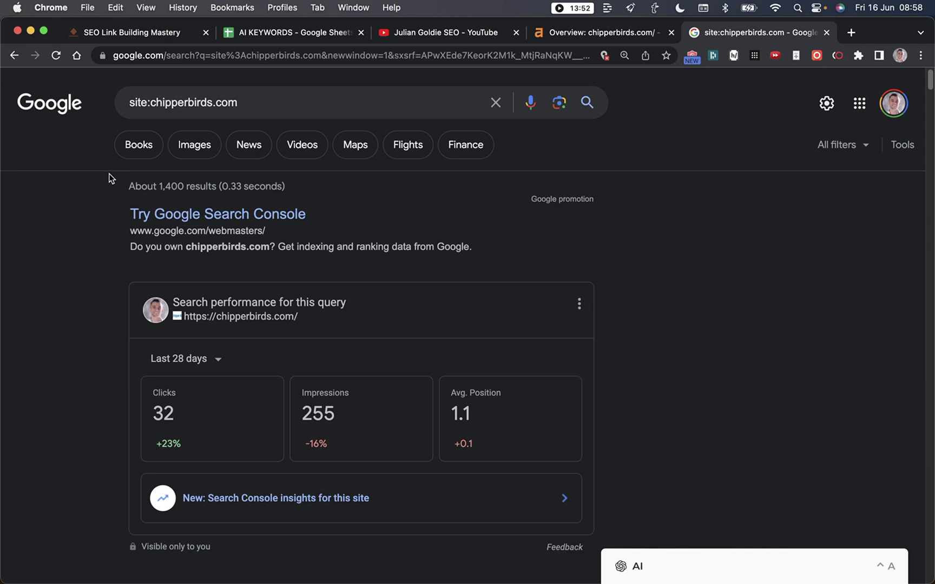
{"action": "key", "text": "ctrl+shift+Tab"}
Scroll the Ahrefs overview to read the June 2023 organic traffic of 66,627
{"action": "scroll", "coordinate": [578, 519], "scroll_direction": "down", "scroll_amount": 2}
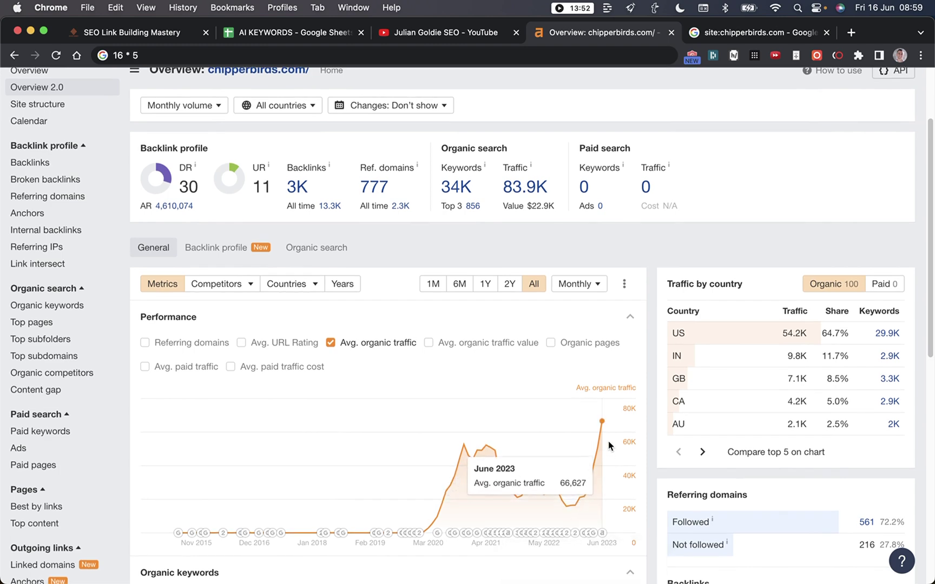
{"action": "scroll", "coordinate": [640, 422], "scroll_direction": "up", "scroll_amount": 4}
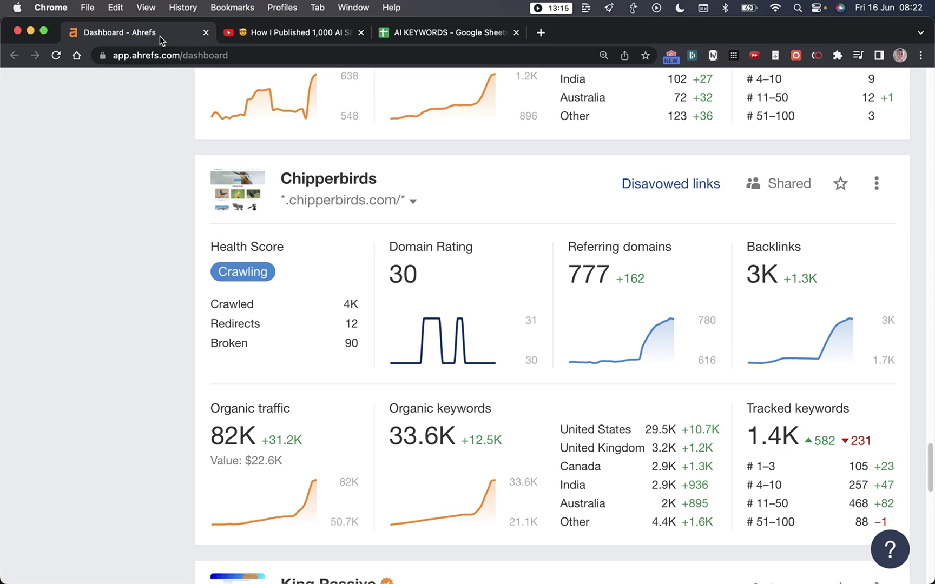
{"action": "left_click", "coordinate": [302, 36]}
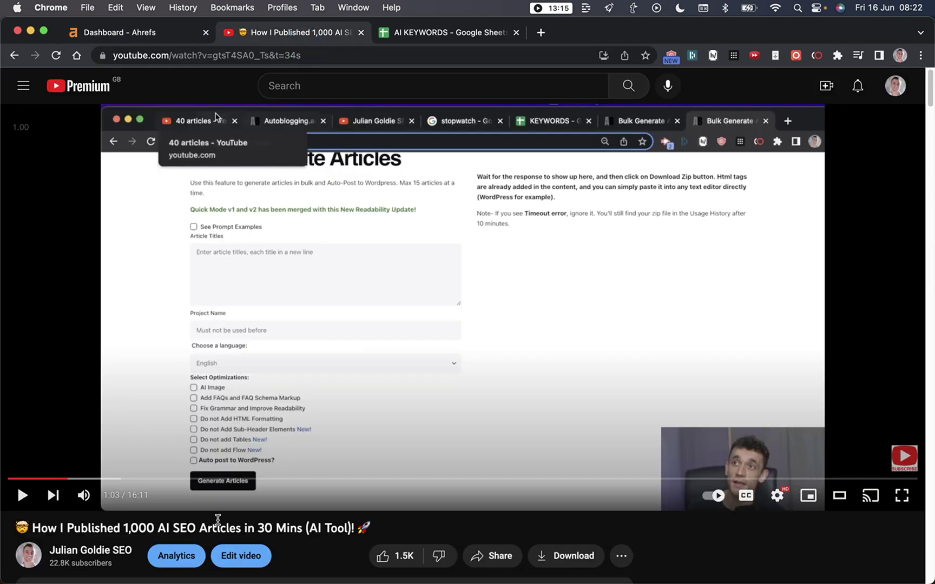
{"action": "left_click_drag", "start_coordinate": [382, 535], "coordinate": [191, 524]}
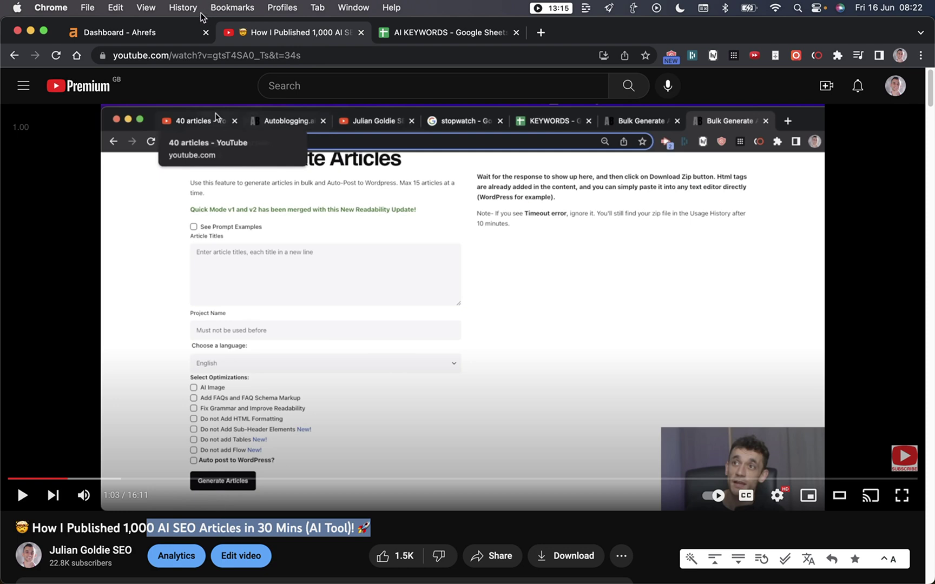
{"action": "left_click", "coordinate": [173, 26]}
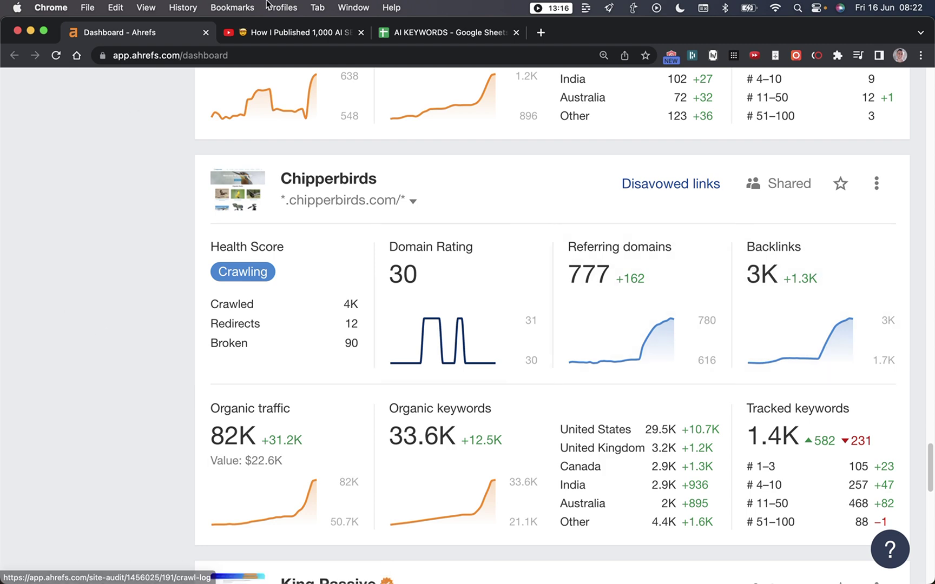
{"action": "left_click", "coordinate": [278, 32]}
{"action": "key", "text": "super+f"}
{"action": "type", "text": "mark up"}
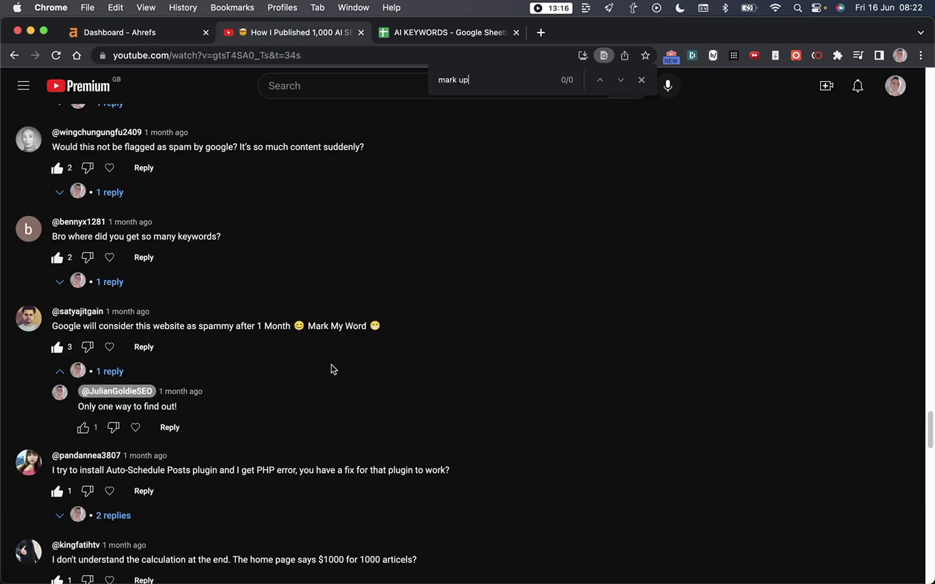
{"action": "triple_click", "coordinate": [347, 318]}
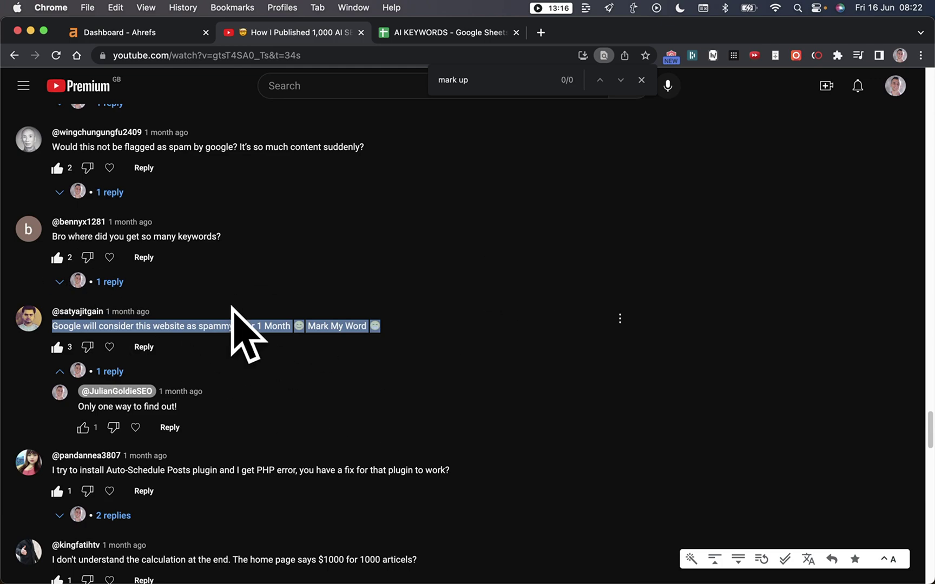
{"action": "scroll", "coordinate": [364, 303], "scroll_direction": "up", "scroll_amount": 3}
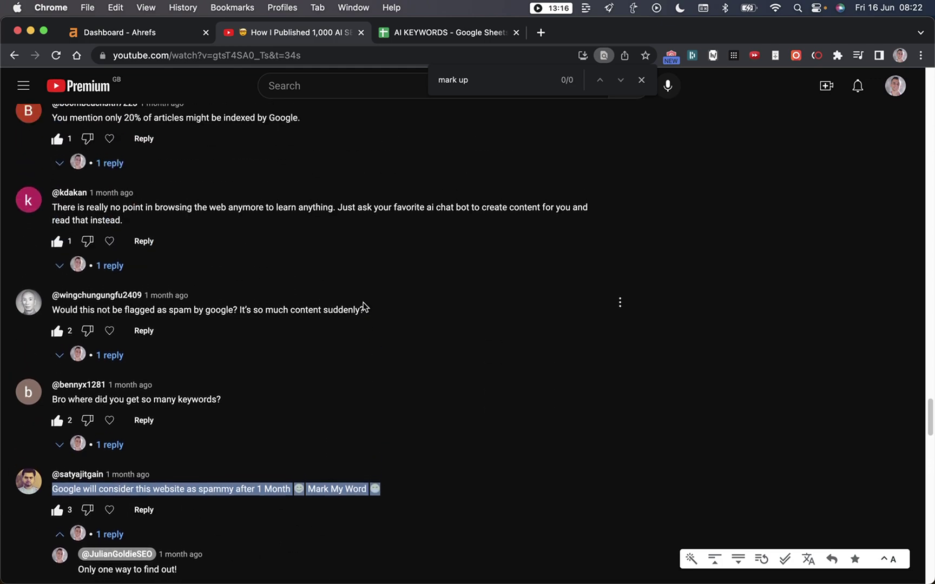
{"action": "key", "text": "super+f"}
{"action": "type", "text": "mark my wor"}
{"action": "scroll", "coordinate": [268, 280], "scroll_direction": "up", "scroll_amount": 20}
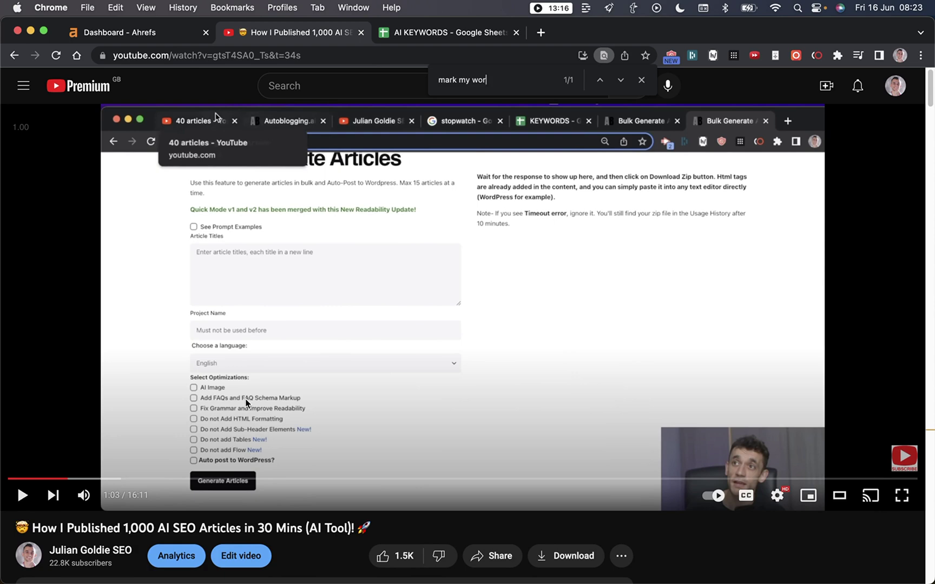
{"action": "key", "text": "super+f"}
{"action": "key", "text": "Return"}
{"action": "left_click", "coordinate": [55, 326]}
{"action": "left_click_drag", "start_coordinate": [55, 326], "coordinate": [393, 330]}
{"action": "left_click", "coordinate": [393, 329]}
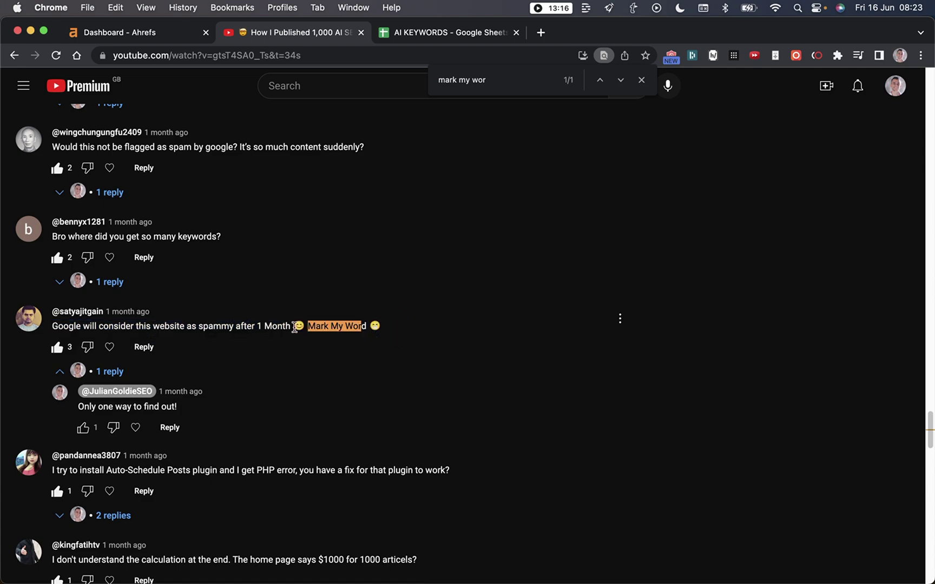
{"action": "scroll", "coordinate": [478, 444], "scroll_direction": "up", "scroll_amount": 15}
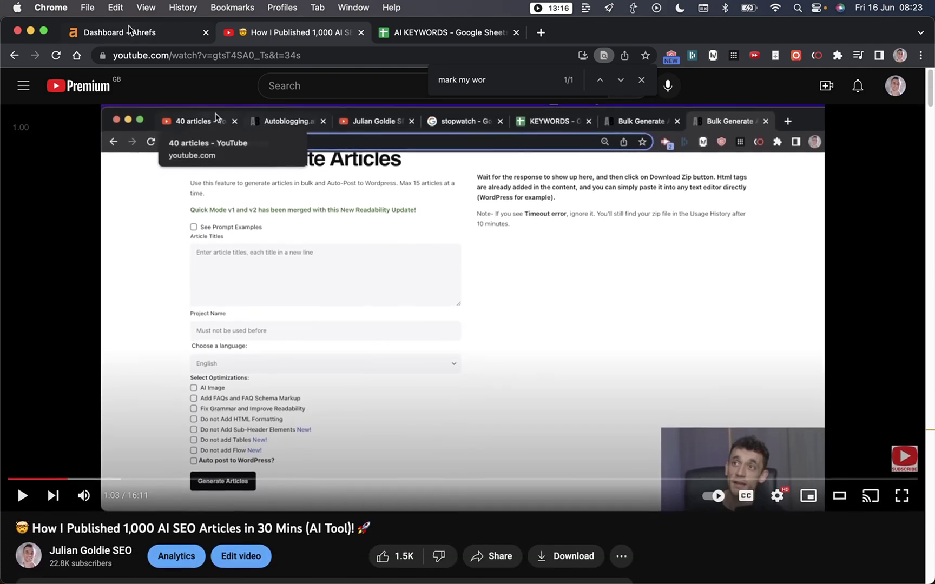
{"action": "left_click", "coordinate": [130, 31]}
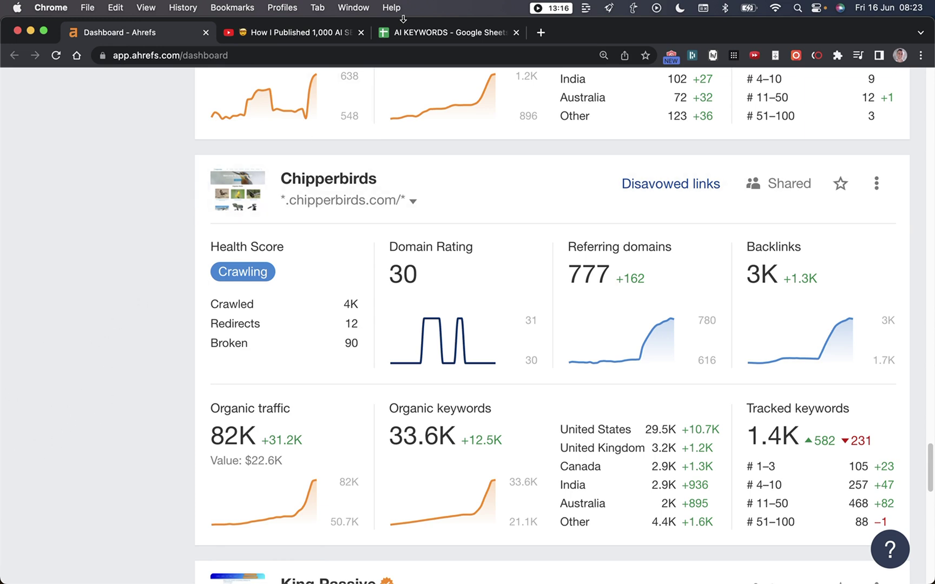
Search Google in a new tab for site:chipperbirds.com, note about 1,400 results, and return to AI KEYWORDS
{"action": "left_click", "coordinate": [417, 34]}
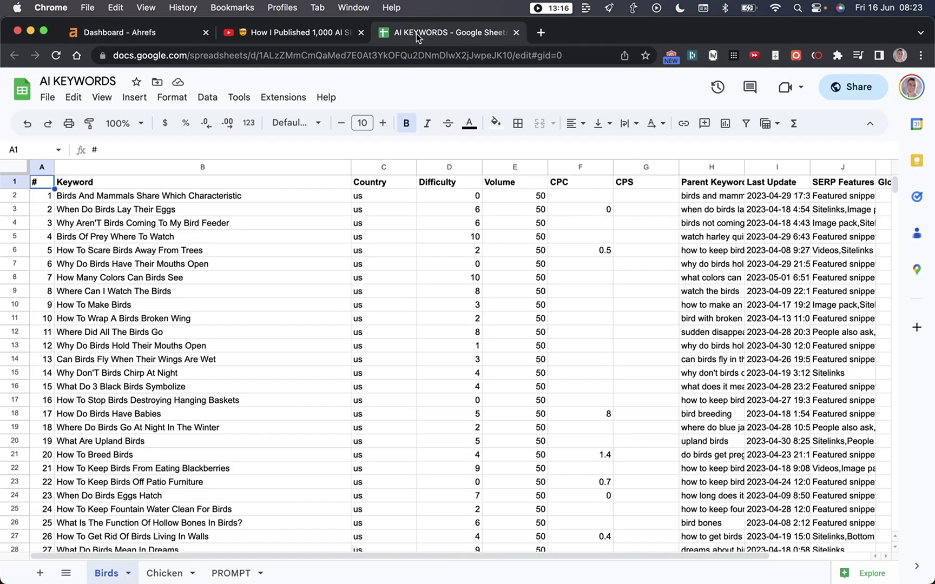
{"action": "key", "text": "super+t"}
{"action": "type", "text": "site:chipp"}
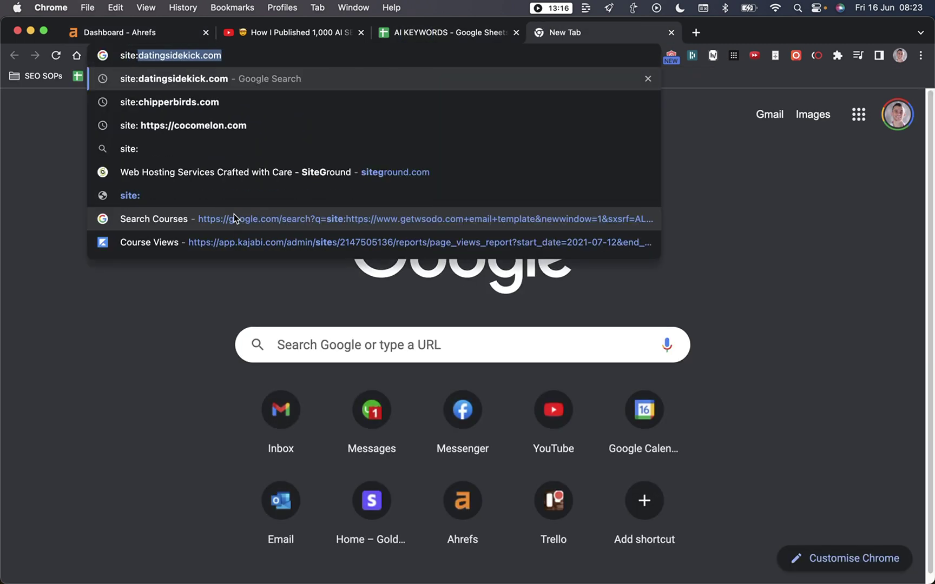
{"action": "key", "text": "Return"}
{"action": "triple_click", "coordinate": [386, 194]}
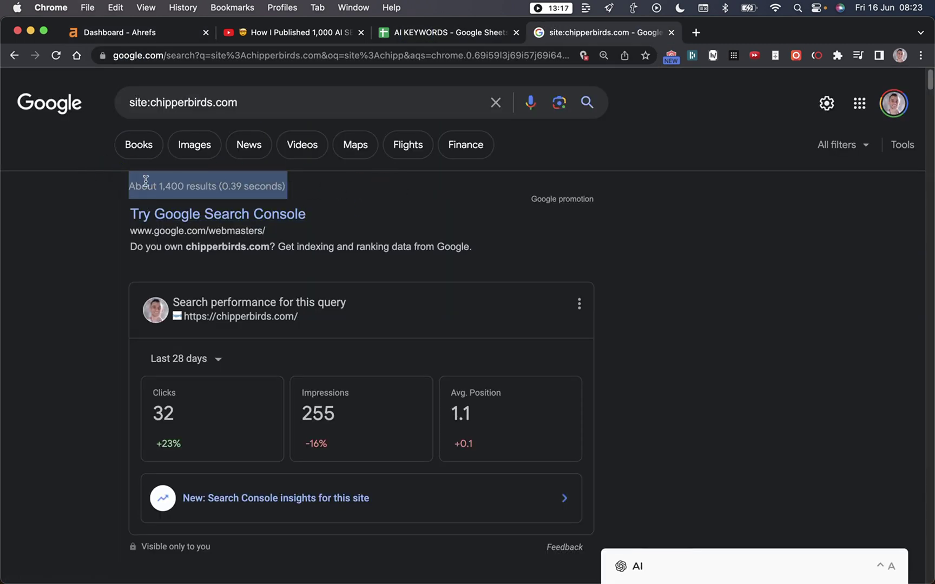
{"action": "scroll", "coordinate": [101, 186], "scroll_direction": "down", "scroll_amount": 20}
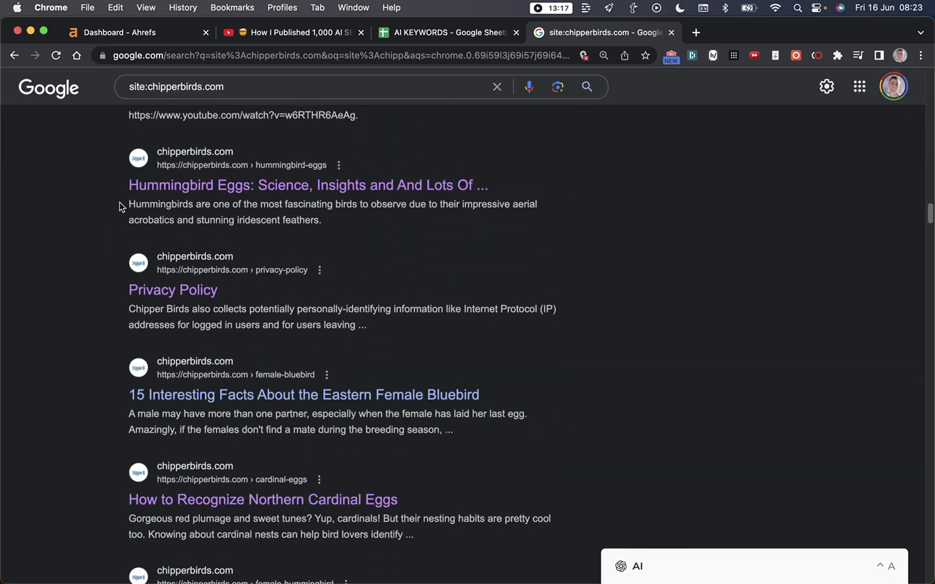
{"action": "scroll", "coordinate": [120, 207], "scroll_direction": "up", "scroll_amount": 20}
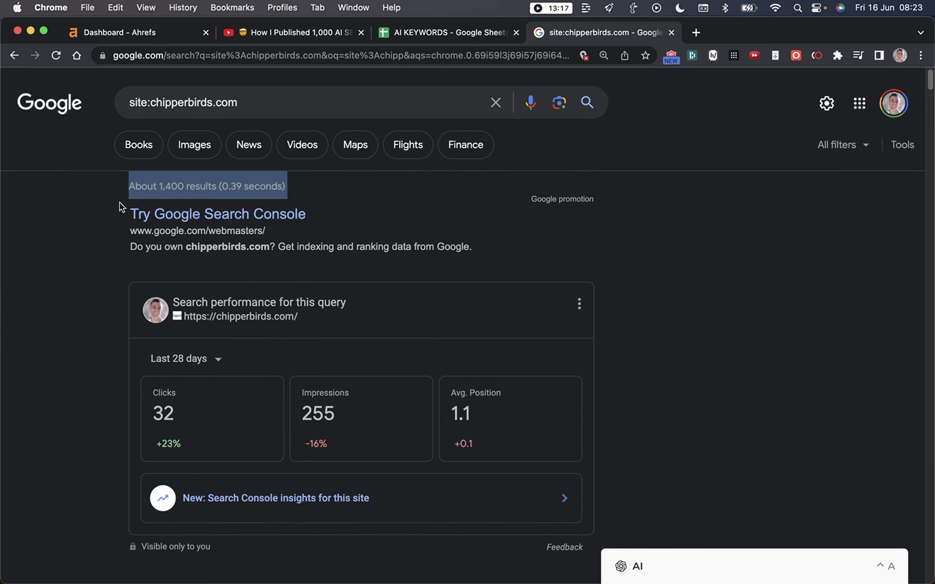
{"action": "left_click", "coordinate": [395, 32]}
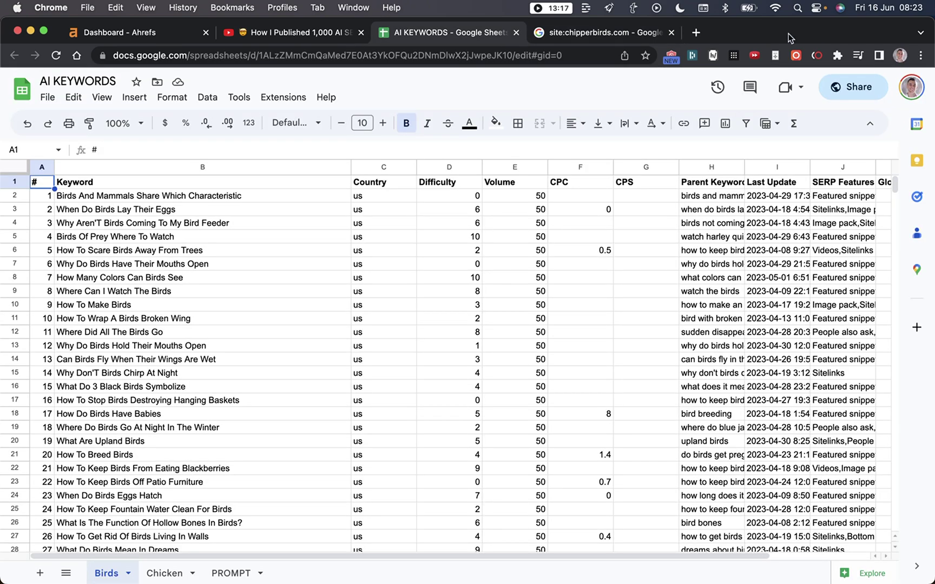
Go back to the site:chipperbirds.com Google results tab
{"action": "left_click", "coordinate": [630, 34]}
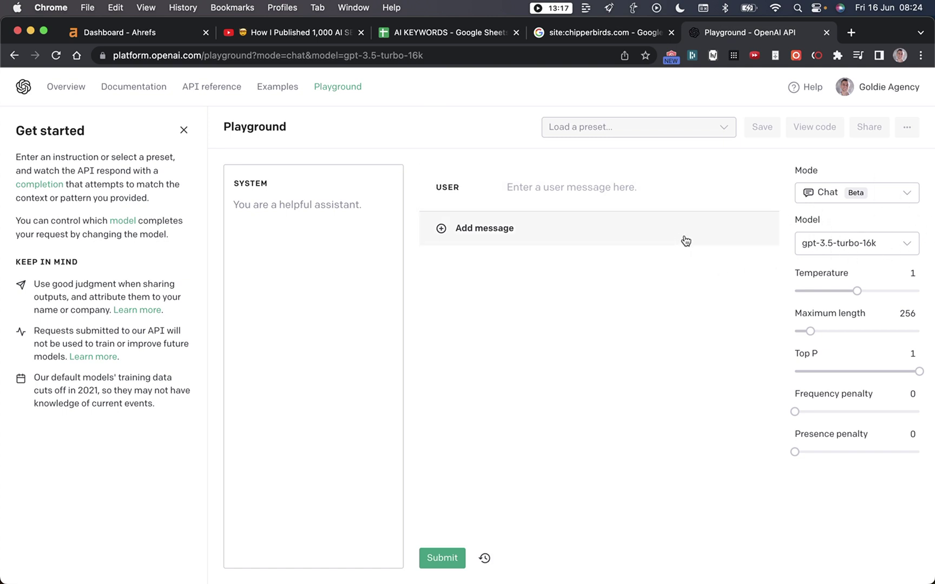
{"action": "left_click", "coordinate": [424, 38]}
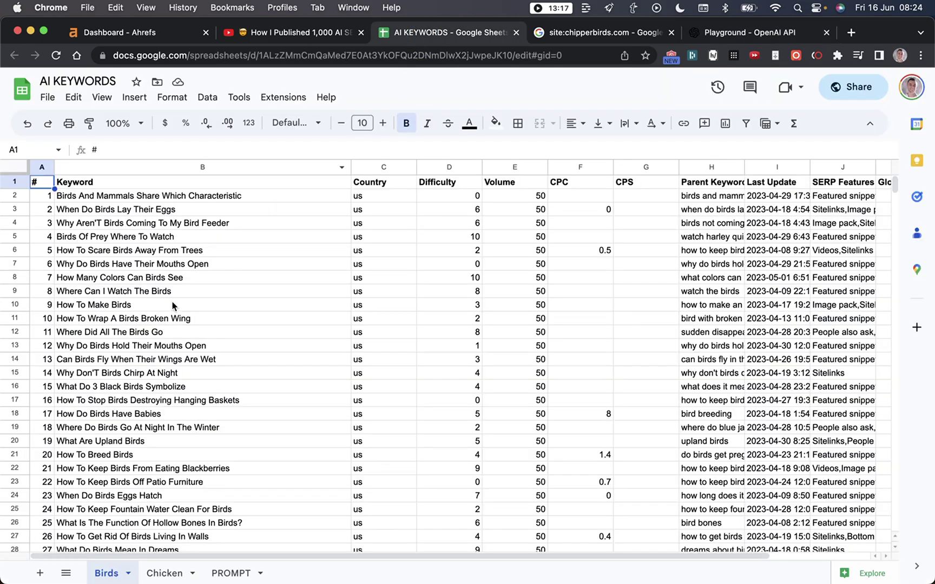
{"action": "left_click", "coordinate": [217, 167]}
{"action": "scroll", "coordinate": [219, 257], "scroll_direction": "down", "scroll_amount": 20}
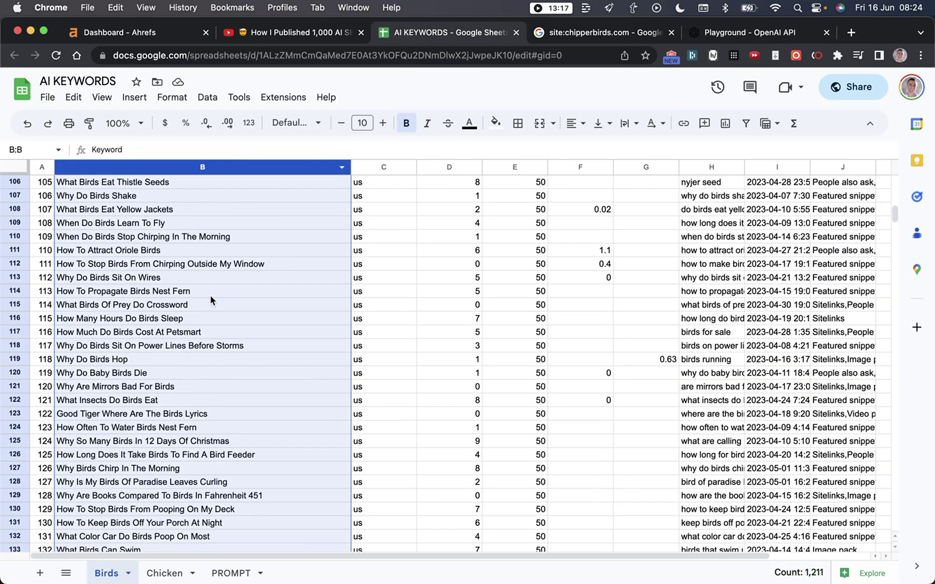
{"action": "scroll", "coordinate": [211, 296], "scroll_direction": "down", "scroll_amount": 20}
{"action": "scroll", "coordinate": [211, 297], "scroll_direction": "up", "scroll_amount": 20}
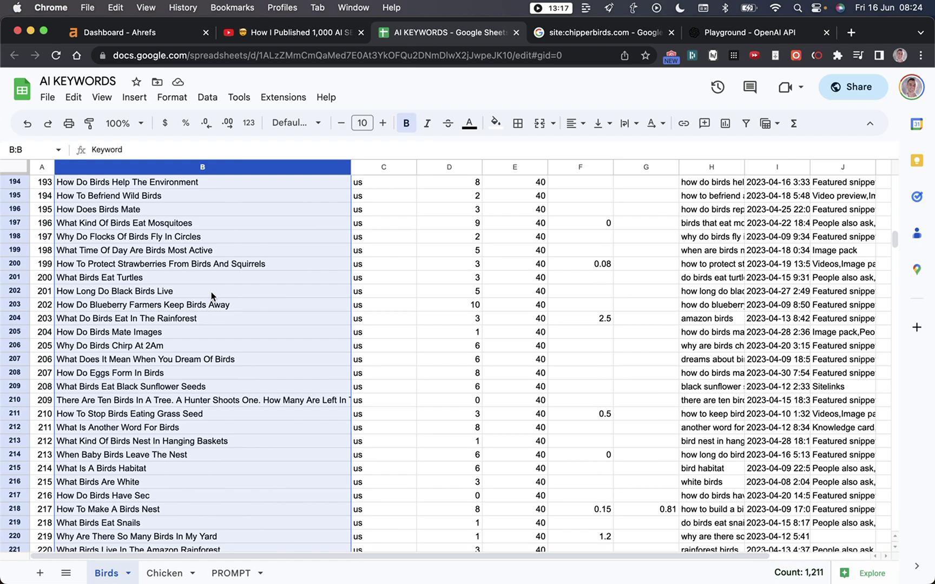
{"action": "scroll", "coordinate": [211, 292], "scroll_direction": "up", "scroll_amount": 20}
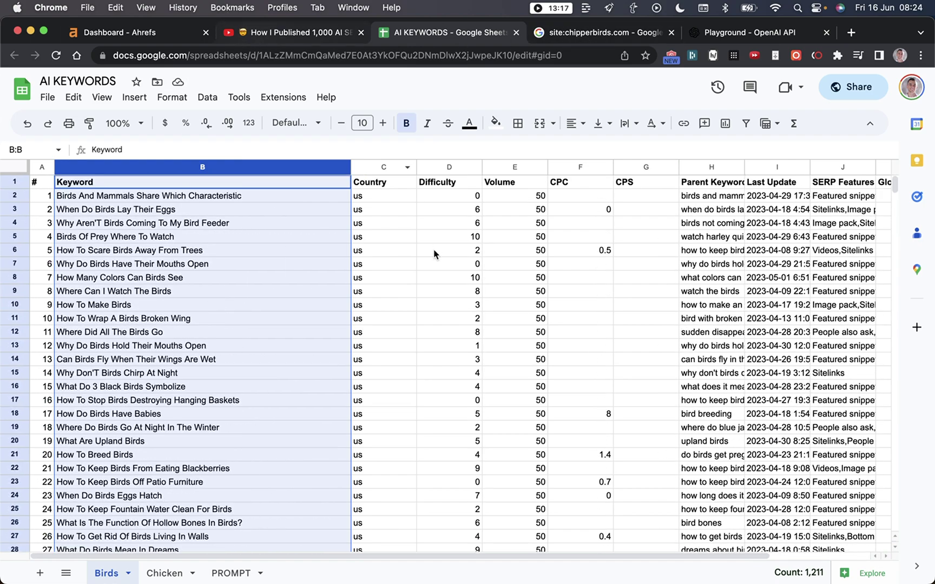
{"action": "left_click", "coordinate": [511, 167]}
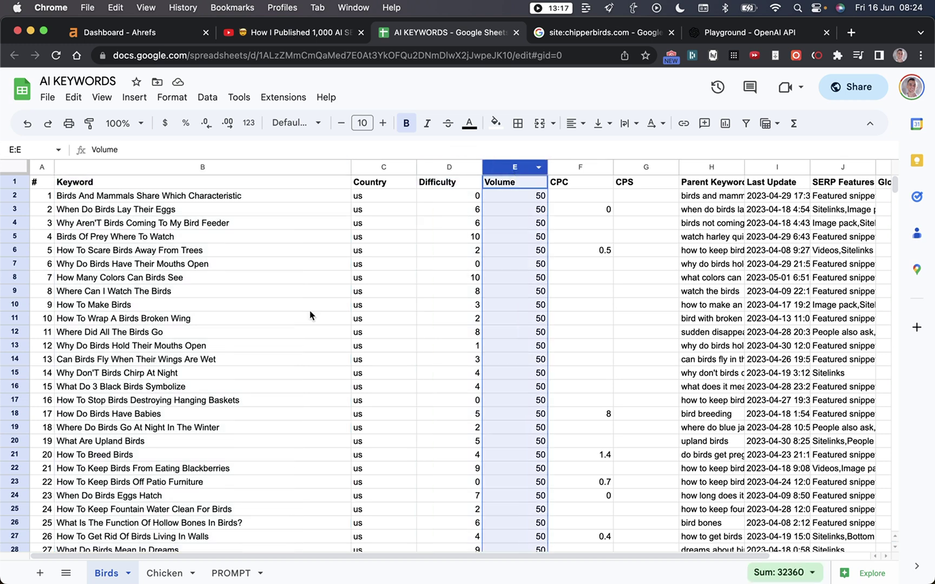
{"action": "left_click", "coordinate": [309, 307]}
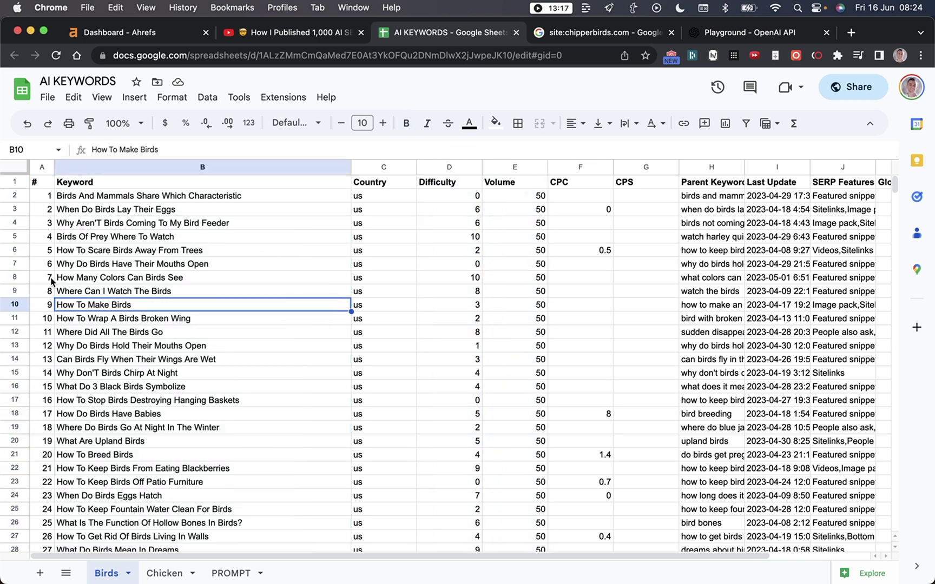
{"action": "left_click", "coordinate": [21, 278]}
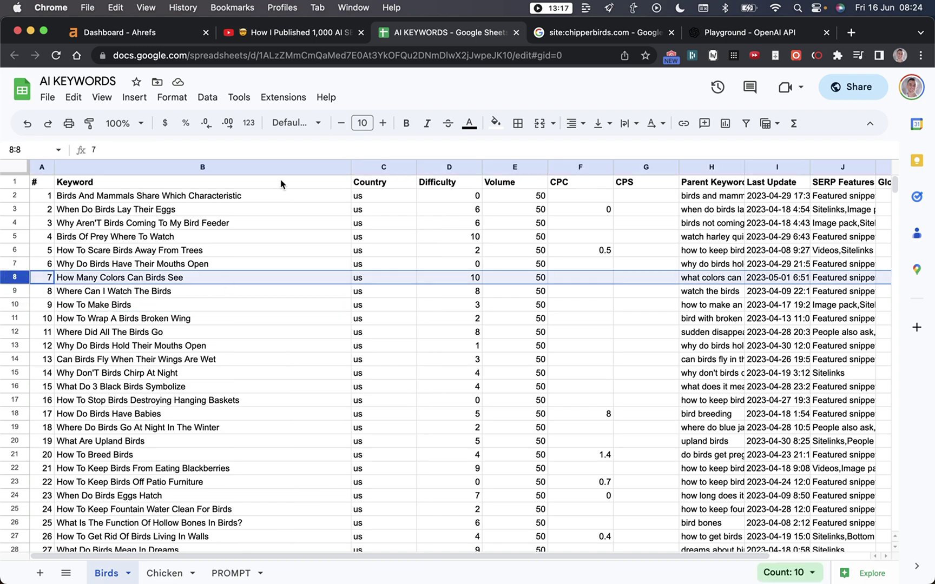
{"action": "scroll", "coordinate": [273, 257], "scroll_direction": "down", "scroll_amount": 15}
{"action": "scroll", "coordinate": [273, 257], "scroll_direction": "up", "scroll_amount": 15}
{"action": "left_click", "coordinate": [269, 415]}
{"action": "left_click", "coordinate": [181, 200]}
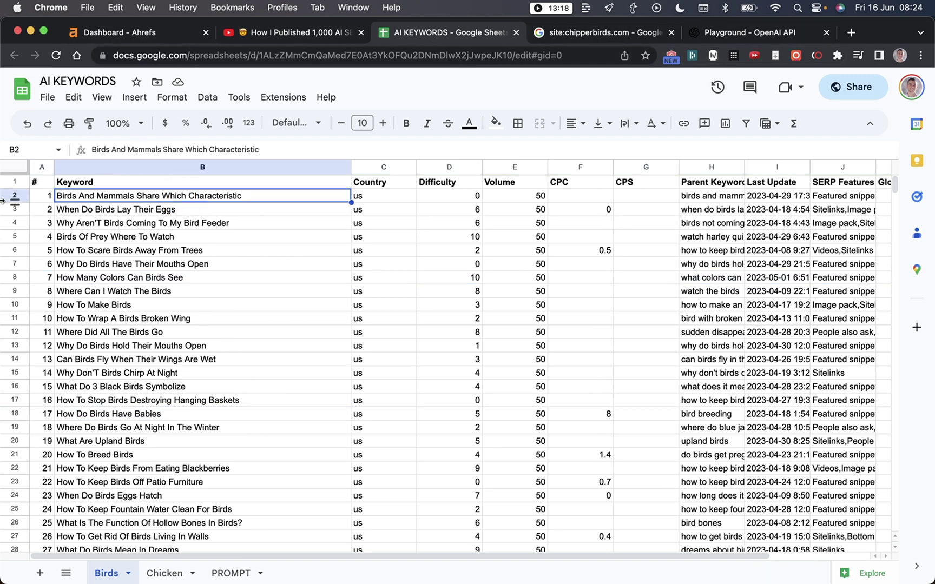
{"action": "left_click", "coordinate": [17, 196]}
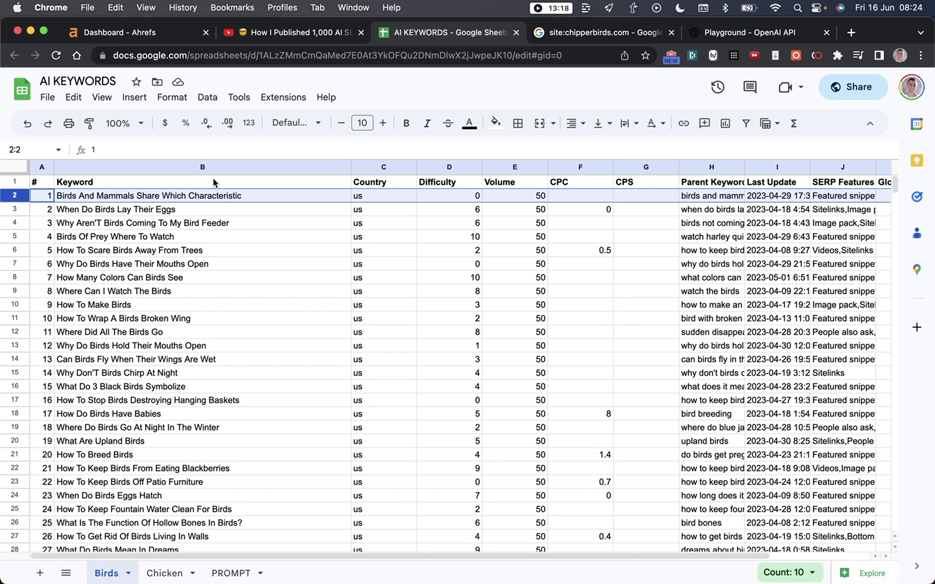
{"action": "scroll", "coordinate": [295, 320], "scroll_direction": "down", "scroll_amount": 20}
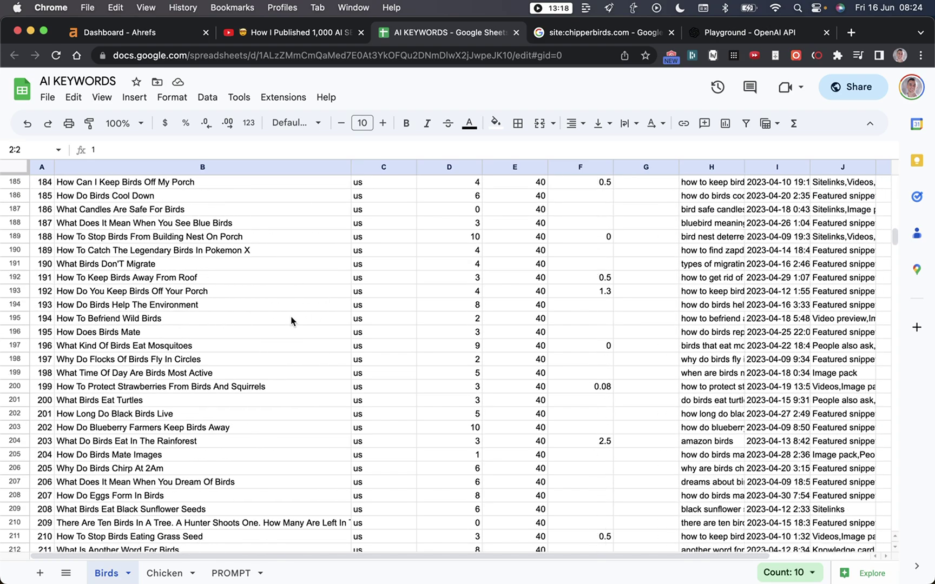
Browse the site:chipperbirds.com results, including Toucan facts, Waterfowl and Swans articles
{"action": "key", "text": "ctrl+Tab"}
{"action": "scroll", "coordinate": [302, 365], "scroll_direction": "down", "scroll_amount": 12}
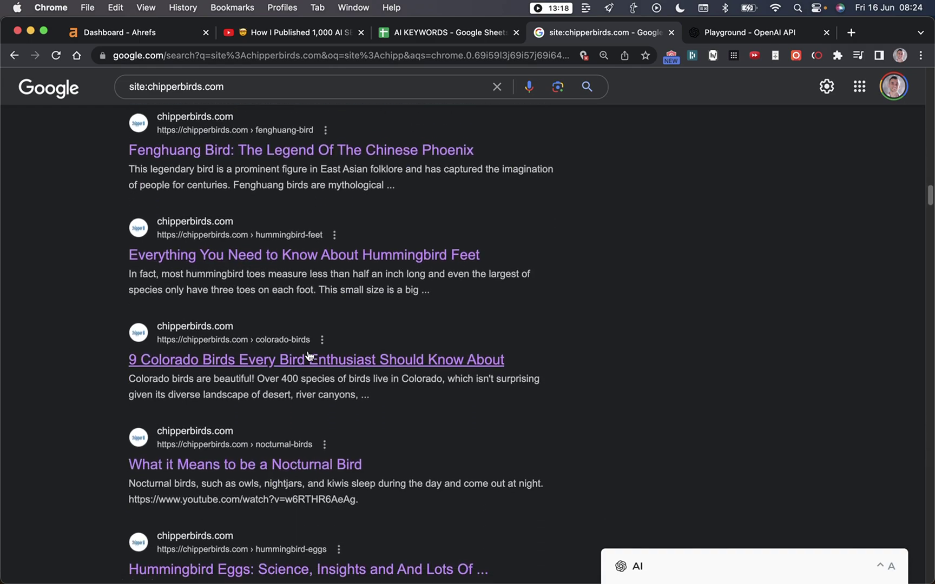
{"action": "scroll", "coordinate": [313, 351], "scroll_direction": "down", "scroll_amount": 20}
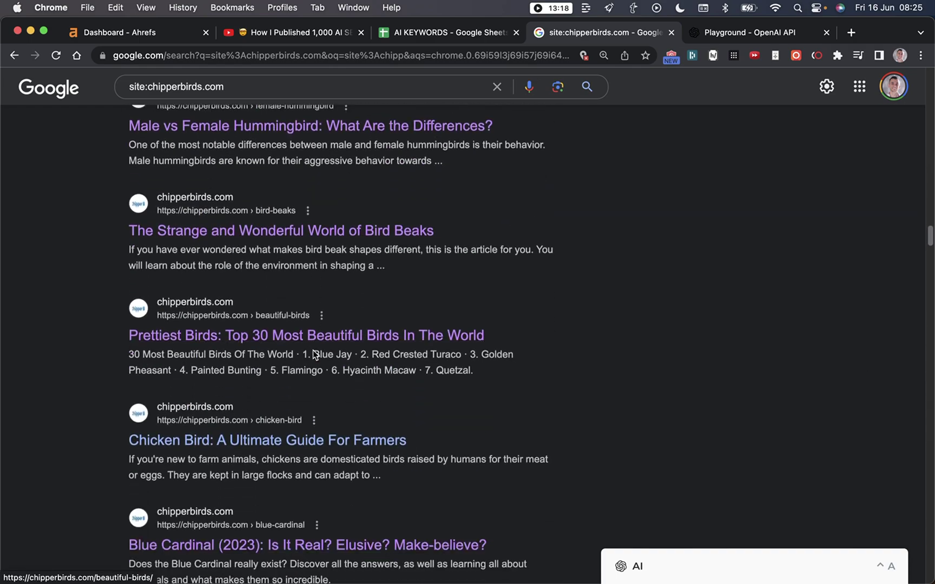
{"action": "scroll", "coordinate": [312, 352], "scroll_direction": "down", "scroll_amount": 20}
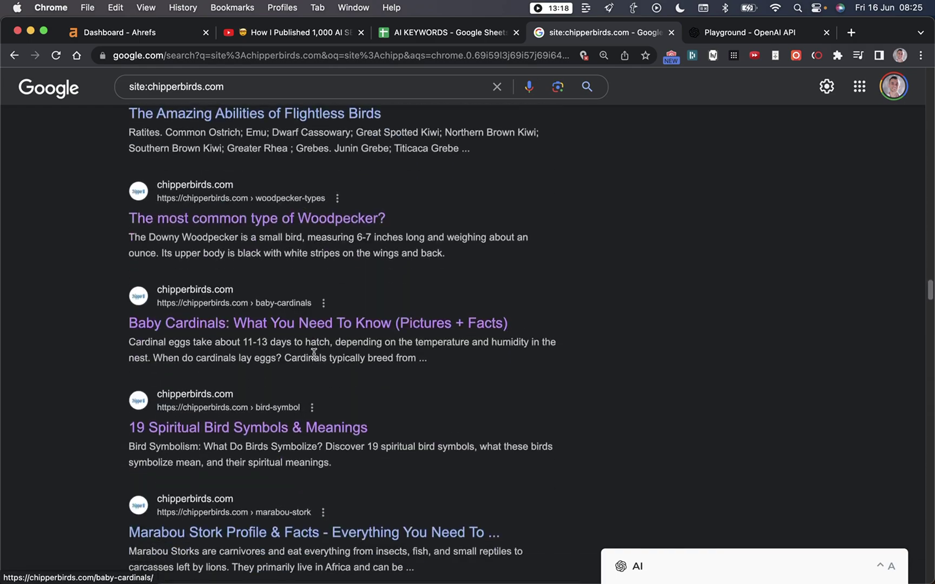
{"action": "scroll", "coordinate": [313, 351], "scroll_direction": "down", "scroll_amount": 20}
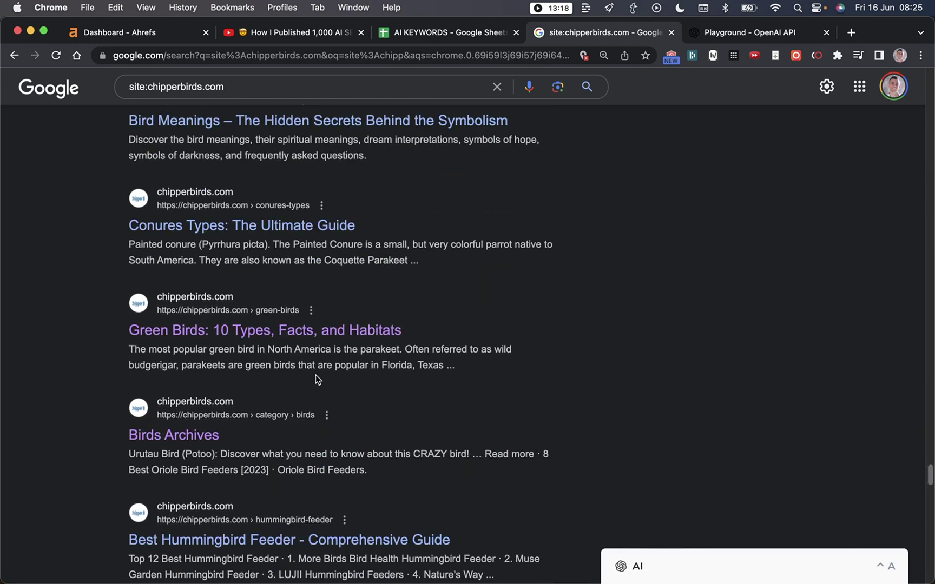
{"action": "scroll", "coordinate": [347, 333], "scroll_direction": "up", "scroll_amount": 5}
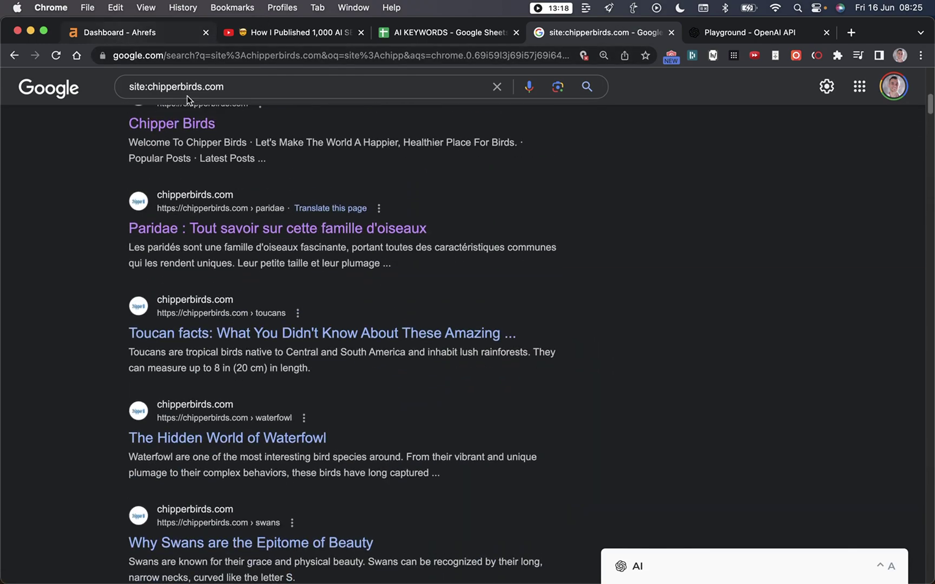
Look over the Chipper Birds welcome banner and Popular Posts like Florida Birds Of Prey
{"action": "key", "text": "super+Up"}
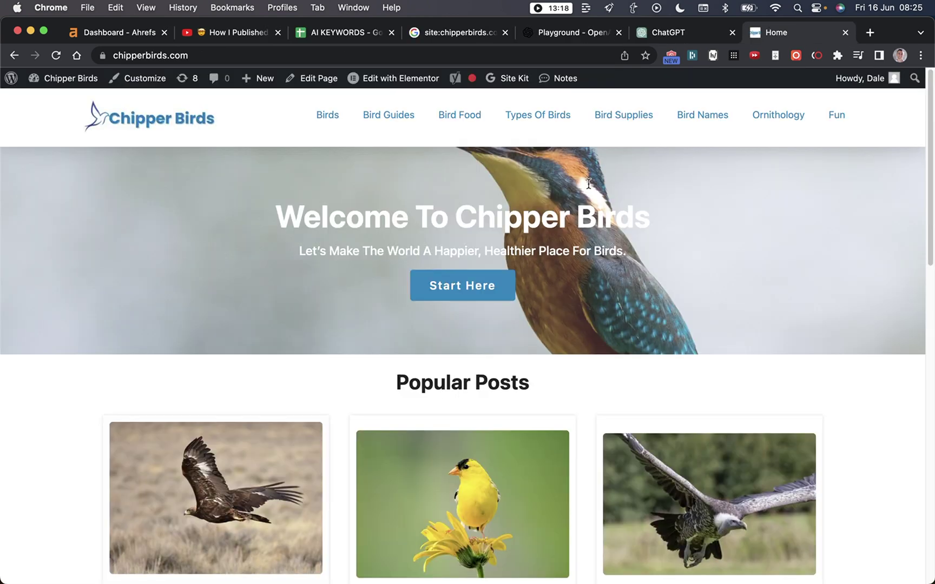
{"action": "left_click_drag", "start_coordinate": [277, 185], "coordinate": [640, 234]}
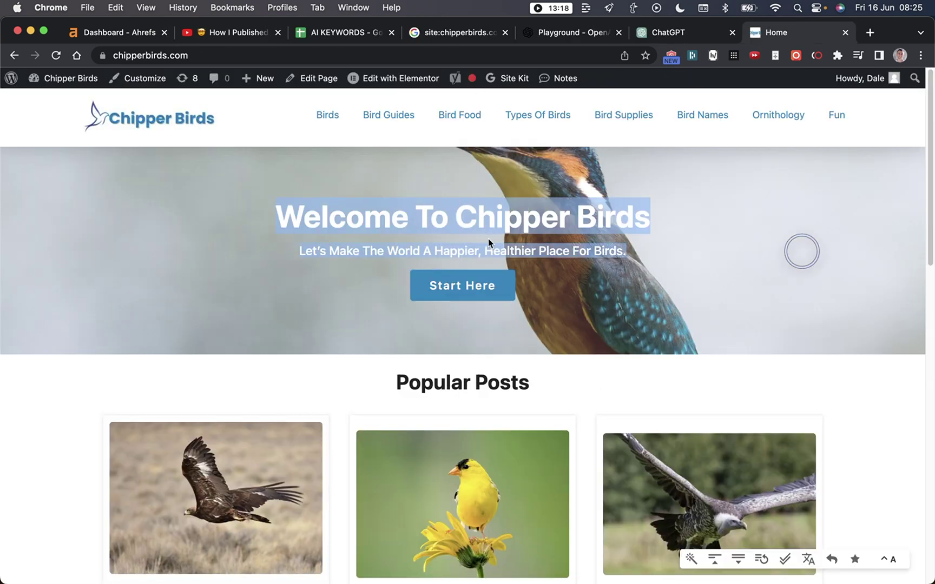
{"action": "left_click", "coordinate": [489, 243]}
{"action": "left_click_drag", "start_coordinate": [248, 214], "coordinate": [689, 219]}
{"action": "scroll", "coordinate": [719, 257], "scroll_direction": "down", "scroll_amount": 5}
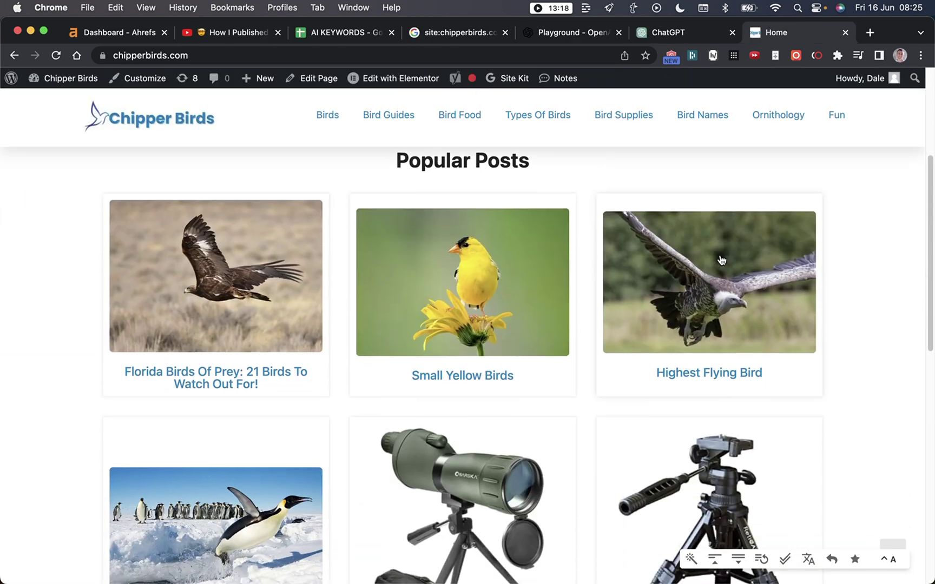
{"action": "scroll", "coordinate": [721, 260], "scroll_direction": "down", "scroll_amount": 3}
{"action": "scroll", "coordinate": [720, 271], "scroll_direction": "up", "scroll_amount": 10}
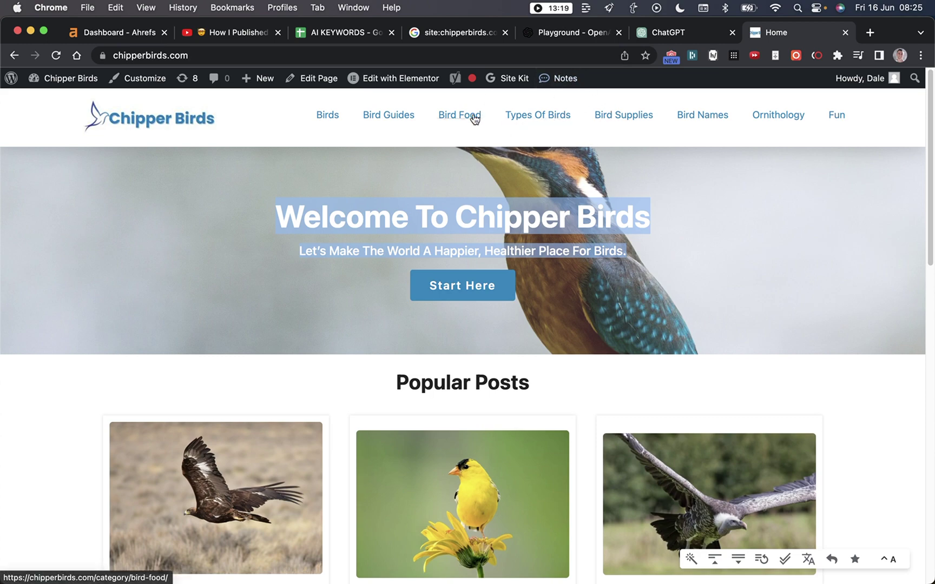
Search Ahrefs Keywords Explorer for the keyword chickens
{"action": "left_click", "coordinate": [92, 31]}
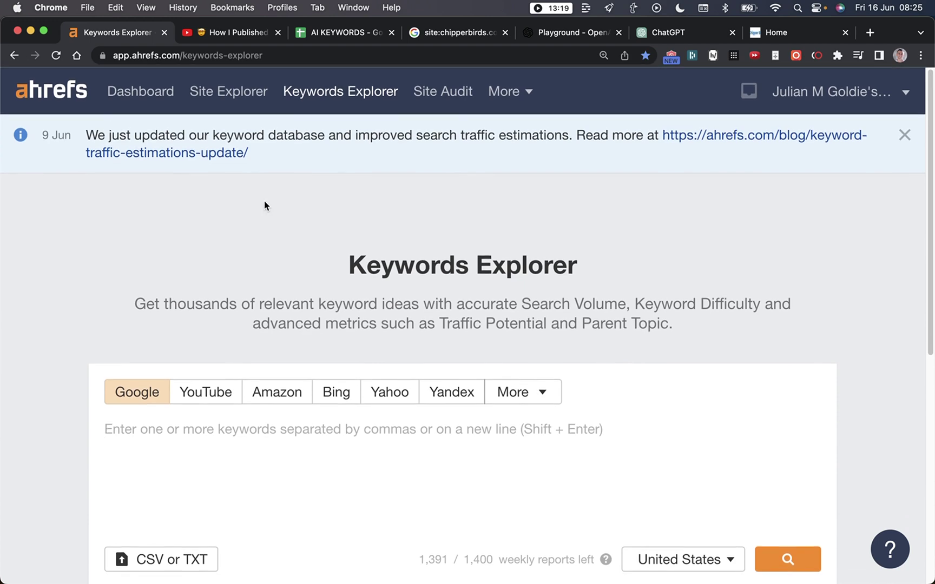
{"action": "key", "text": "super+minus"}
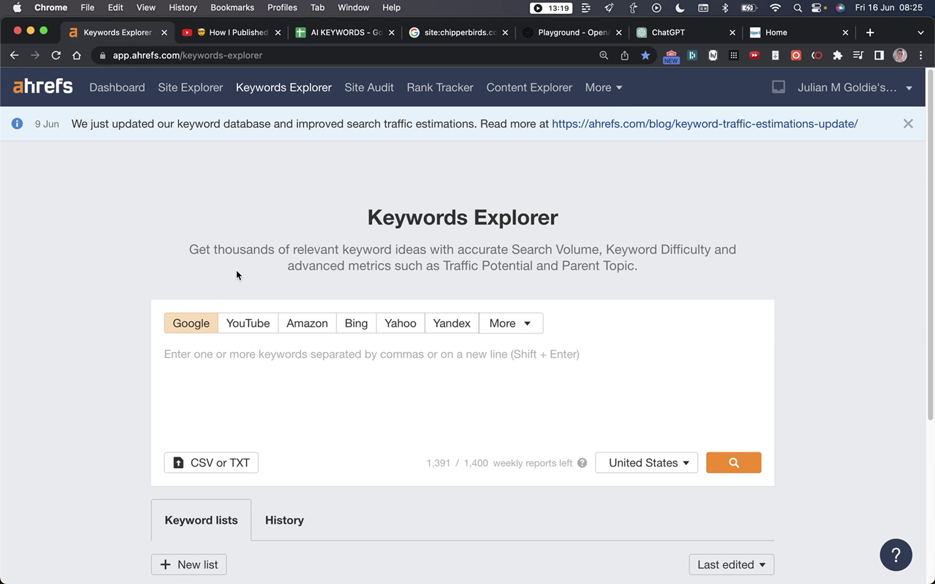
{"action": "type", "text": "chickens"}
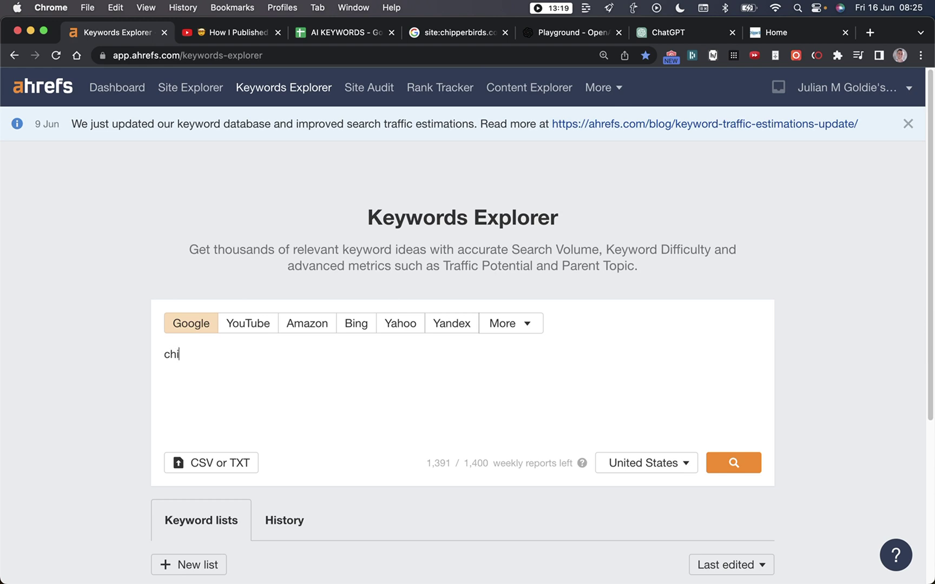
{"action": "key", "text": "Return"}
Open the full list of question keywords for chickens
{"action": "double_click", "coordinate": [148, 120]}
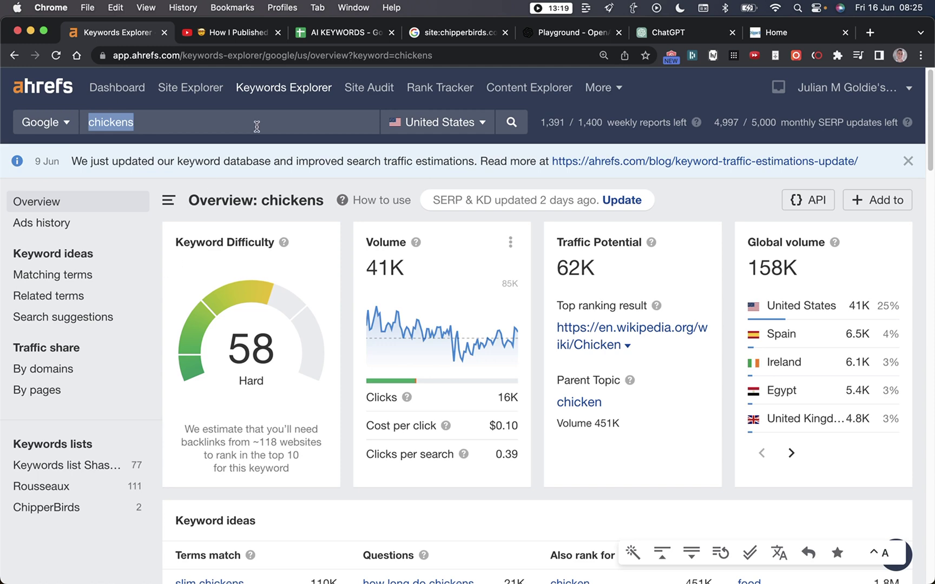
{"action": "scroll", "coordinate": [324, 314], "scroll_direction": "down", "scroll_amount": 6}
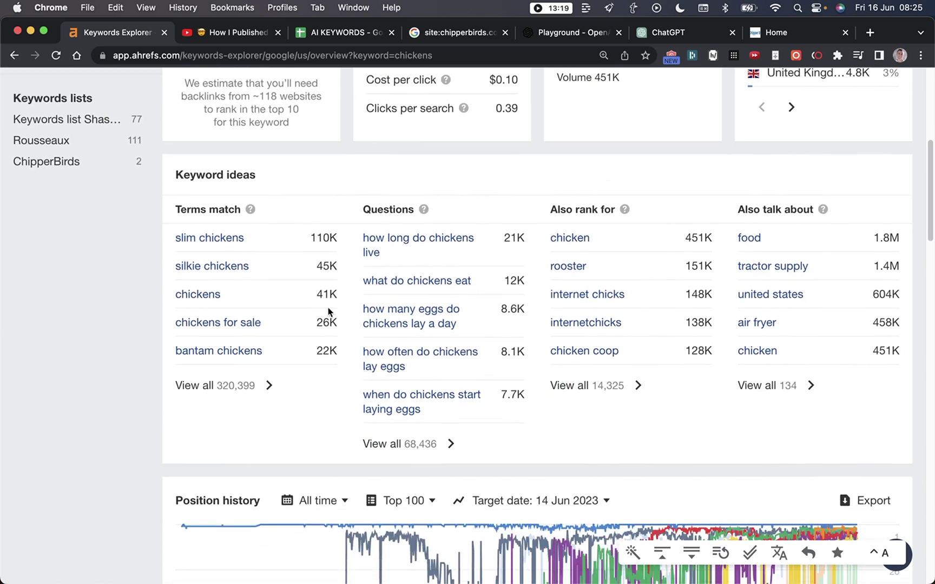
{"action": "left_click", "coordinate": [436, 442]}
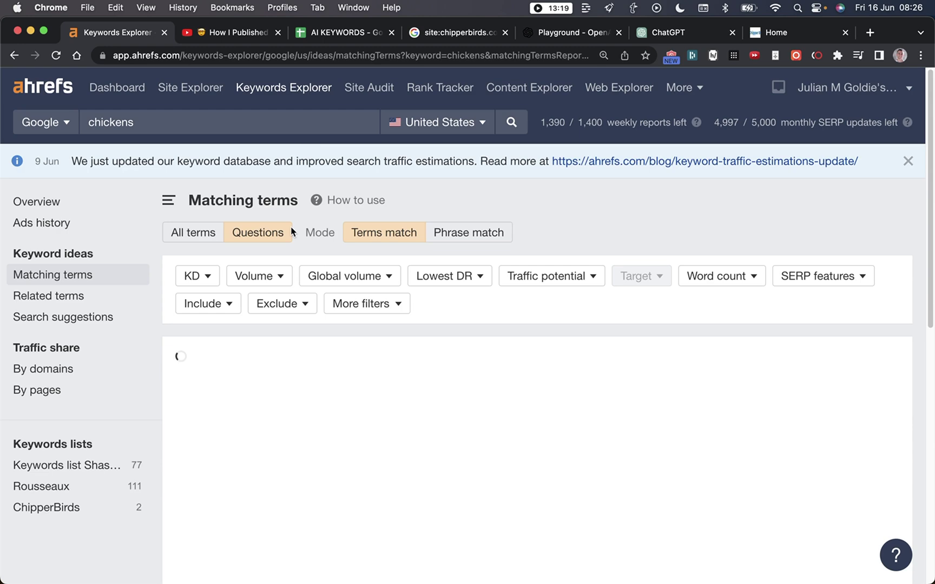
Apply a KD maximum of 10 and Lowest DR up to 30 in top 5, then show results
{"action": "left_click", "coordinate": [210, 276]}
{"action": "left_click", "coordinate": [283, 298]}
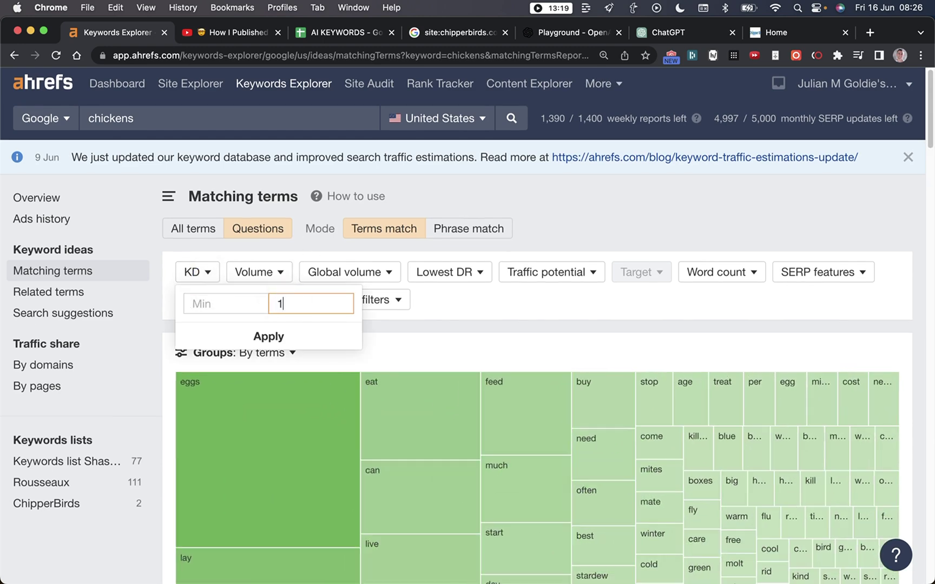
{"action": "left_click", "coordinate": [268, 336]}
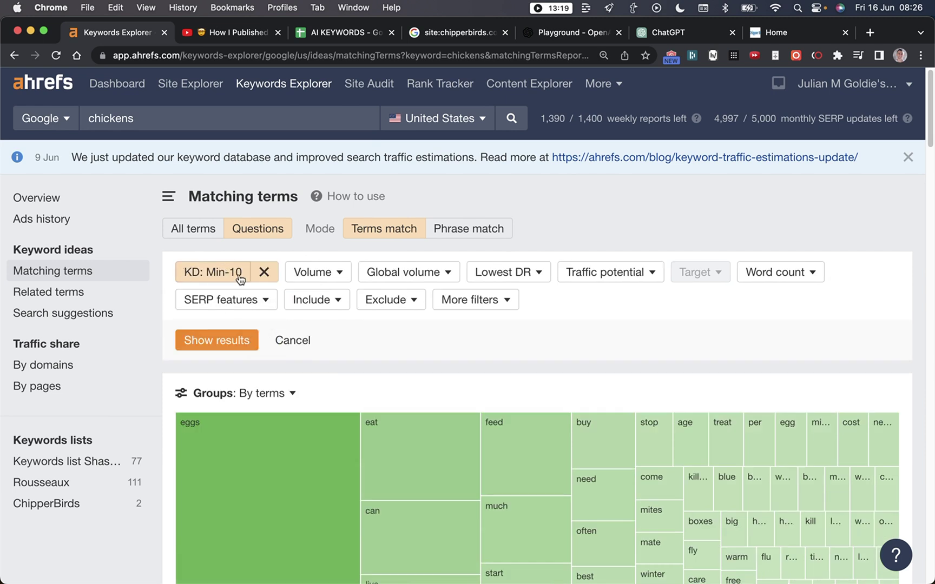
{"action": "left_click", "coordinate": [500, 272]}
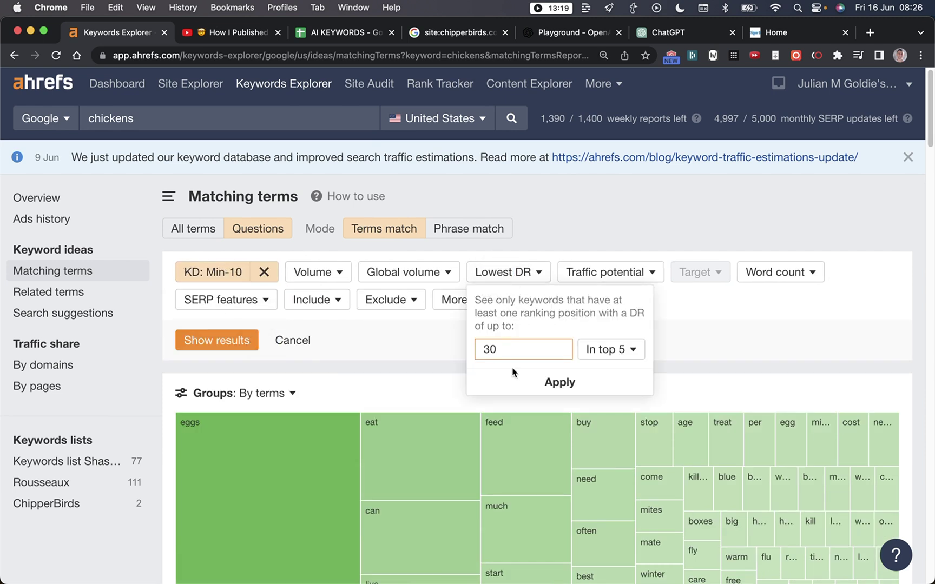
{"action": "left_click", "coordinate": [510, 381]}
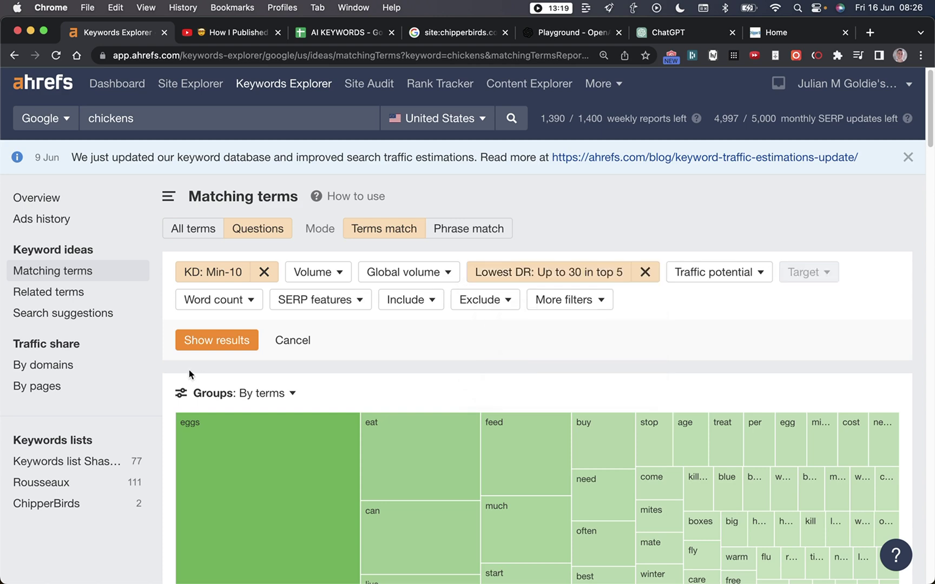
{"action": "left_click", "coordinate": [218, 342]}
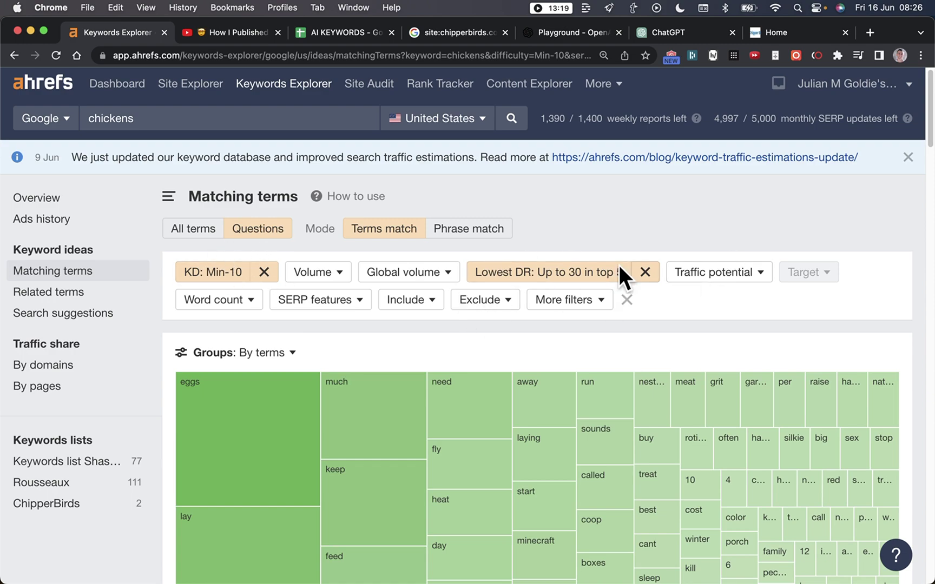
{"action": "scroll", "coordinate": [157, 357], "scroll_direction": "down", "scroll_amount": 3}
{"action": "scroll", "coordinate": [157, 358], "scroll_direction": "down", "scroll_amount": 10}
{"action": "scroll", "coordinate": [156, 359], "scroll_direction": "up", "scroll_amount": 3}
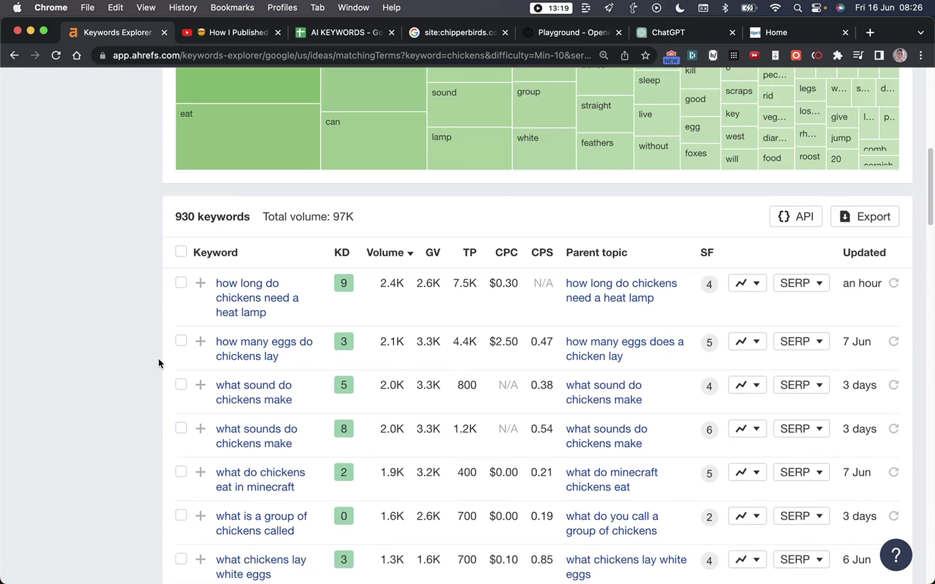
{"action": "key", "text": "super+minus"}
{"action": "key", "text": "super+minus"}
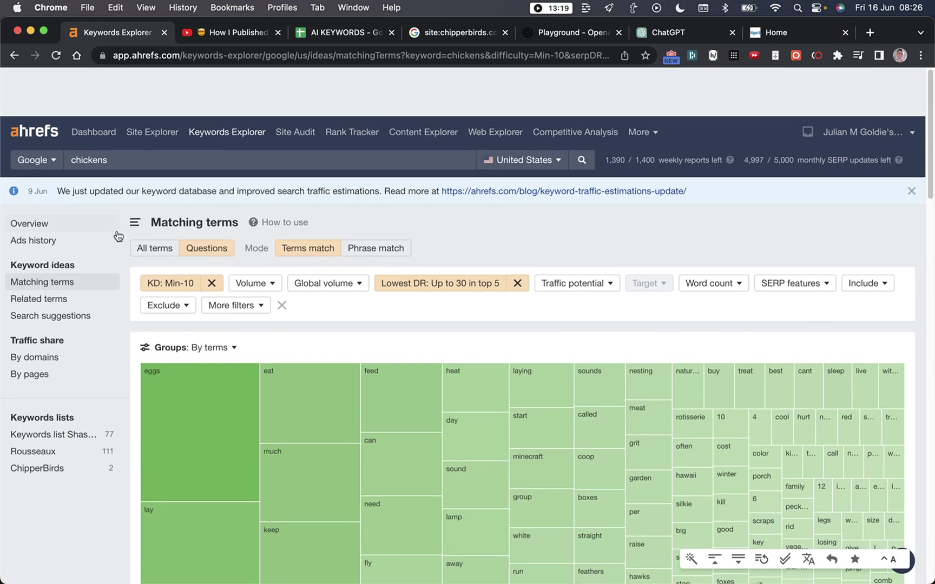
{"action": "scroll", "coordinate": [121, 254], "scroll_direction": "down", "scroll_amount": 5}
{"action": "scroll", "coordinate": [123, 259], "scroll_direction": "down", "scroll_amount": 5}
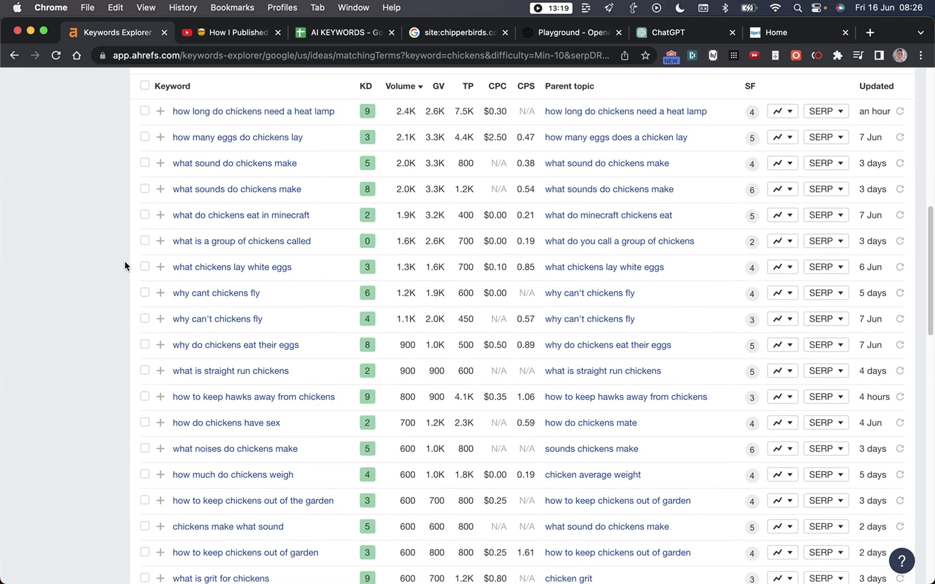
{"action": "scroll", "coordinate": [120, 257], "scroll_direction": "up", "scroll_amount": 1}
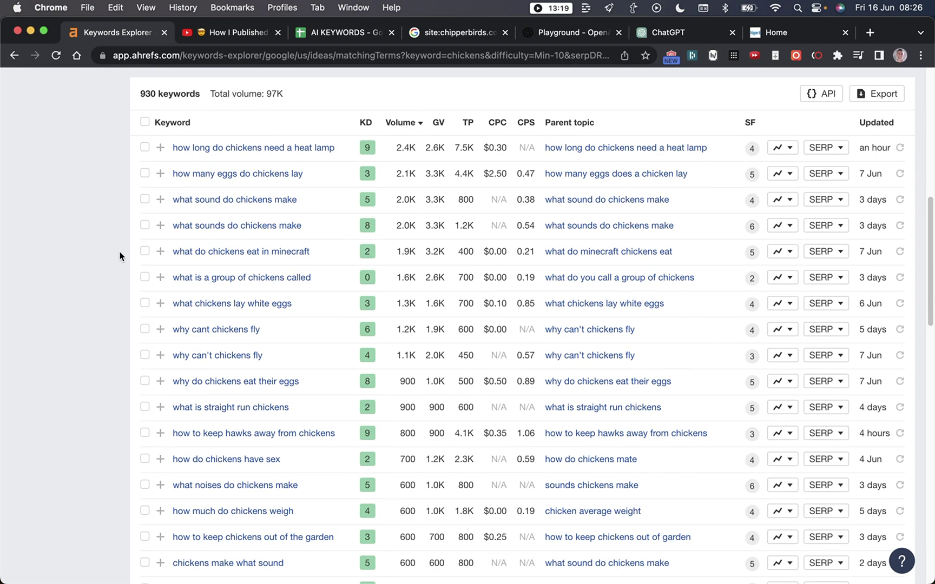
{"action": "scroll", "coordinate": [135, 246], "scroll_direction": "down", "scroll_amount": 10}
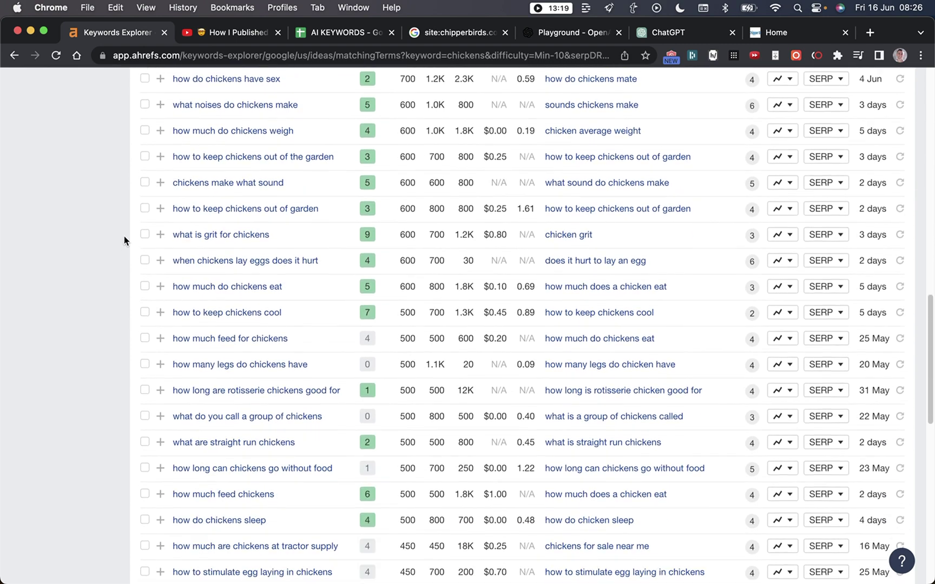
{"action": "scroll", "coordinate": [116, 234], "scroll_direction": "up", "scroll_amount": 7}
{"action": "scroll", "coordinate": [132, 236], "scroll_direction": "up", "scroll_amount": 15}
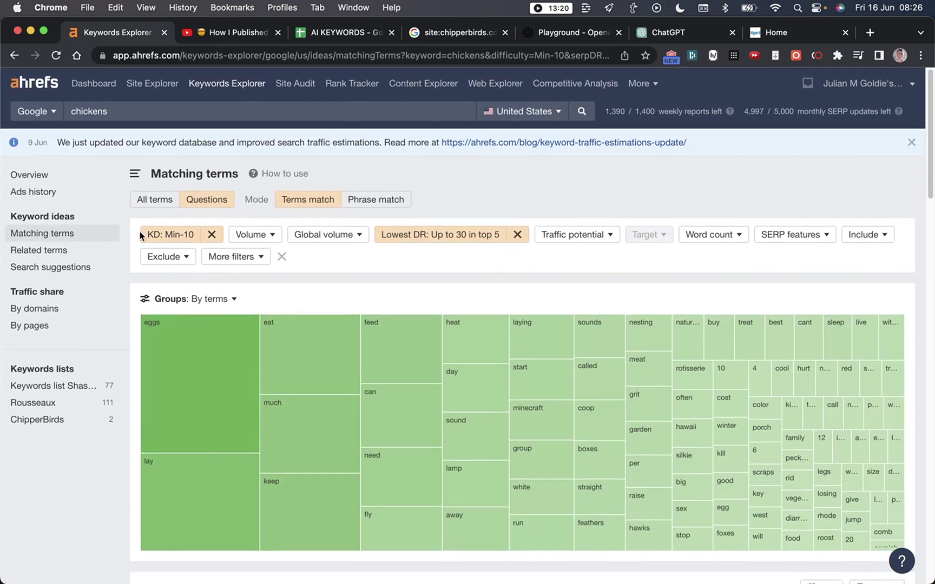
{"action": "scroll", "coordinate": [142, 240], "scroll_direction": "down", "scroll_amount": 20}
{"action": "scroll", "coordinate": [244, 259], "scroll_direction": "down", "scroll_amount": 12}
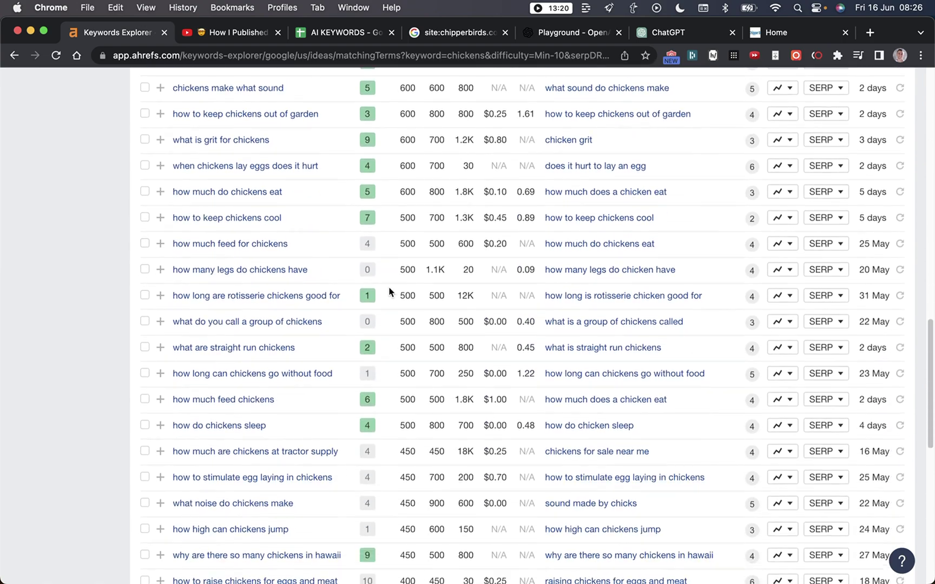
{"action": "scroll", "coordinate": [457, 283], "scroll_direction": "up", "scroll_amount": 20}
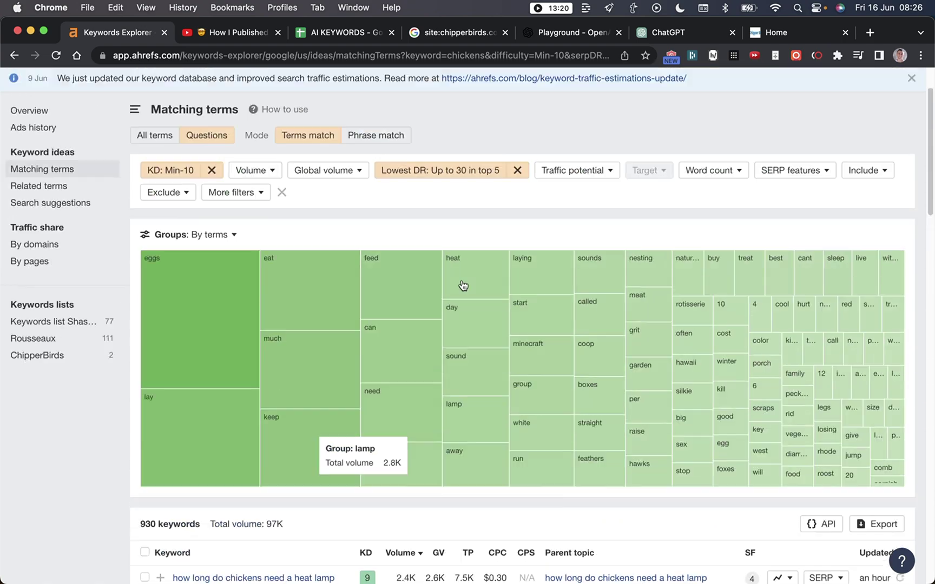
{"action": "scroll", "coordinate": [460, 281], "scroll_direction": "down", "scroll_amount": 6}
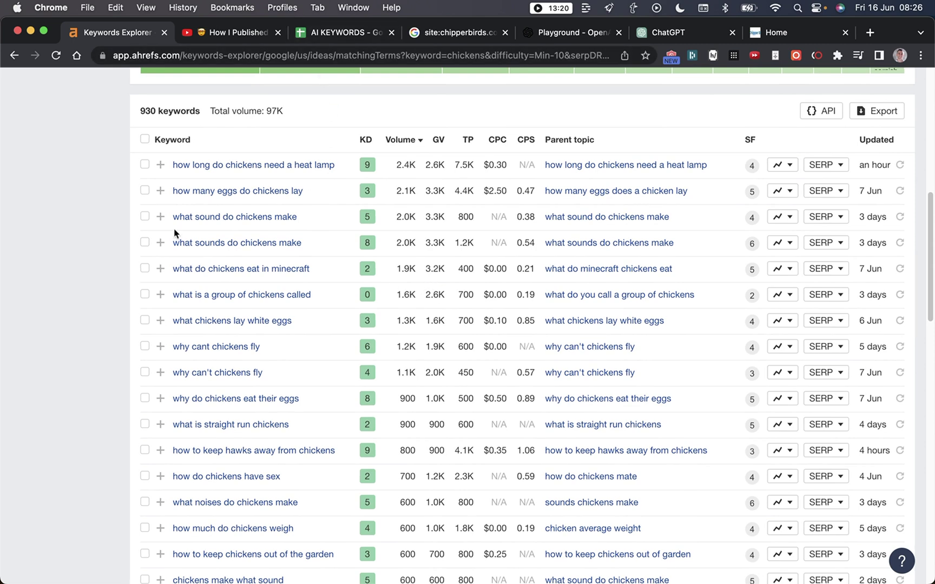
{"action": "scroll", "coordinate": [142, 270], "scroll_direction": "down", "scroll_amount": 5}
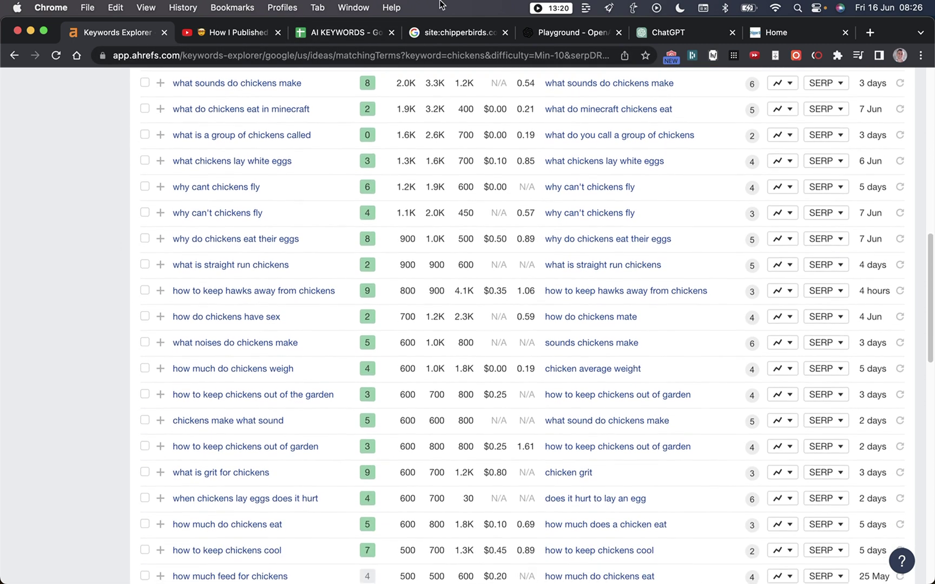
Add intitle:chicken to the site:chipperbirds.com search and review the two results
{"action": "left_click", "coordinate": [337, 34]}
{"action": "left_click", "coordinate": [415, 34]}
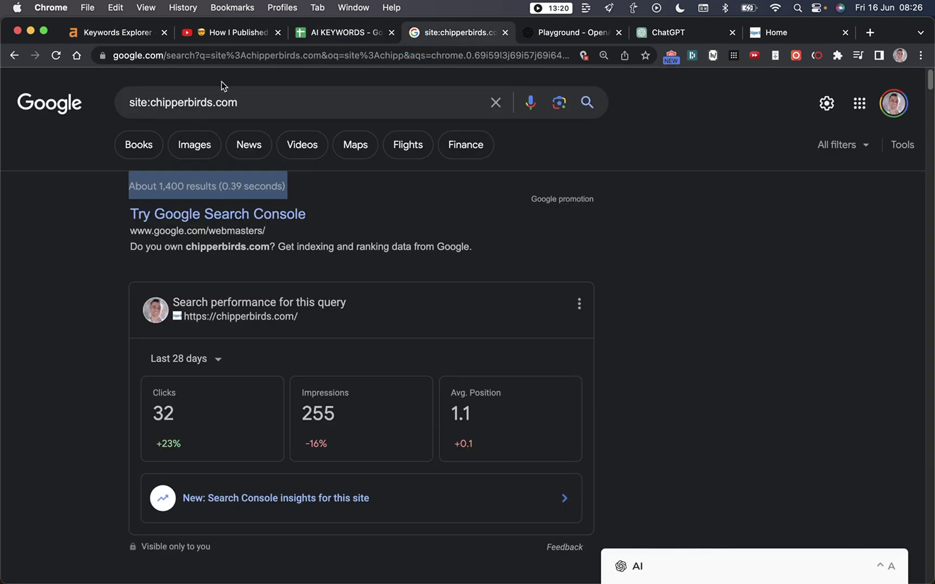
{"action": "left_click", "coordinate": [252, 102]}
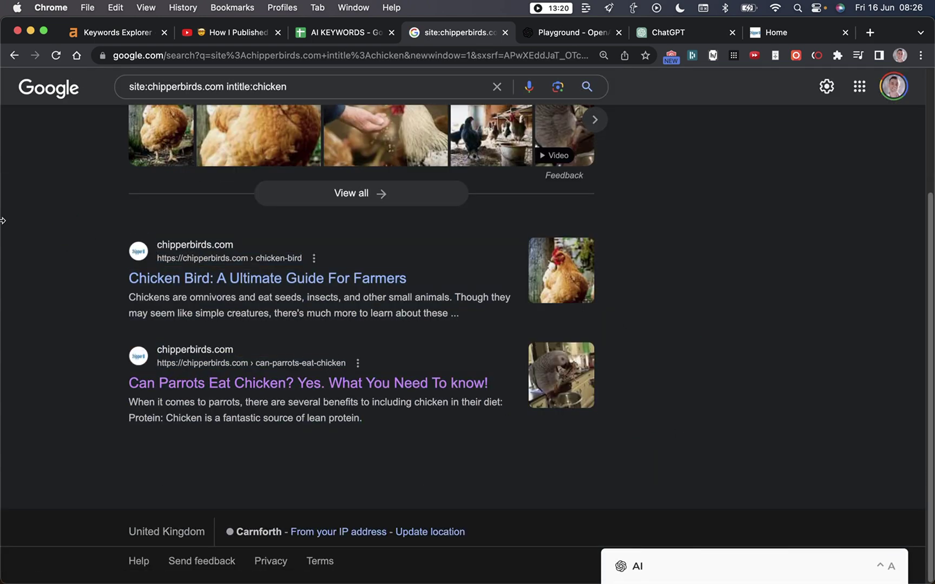
{"action": "left_click_drag", "start_coordinate": [3, 220], "coordinate": [852, 457]}
{"action": "left_click", "coordinate": [702, 358]}
{"action": "scroll", "coordinate": [326, 381], "scroll_direction": "up", "scroll_amount": 5}
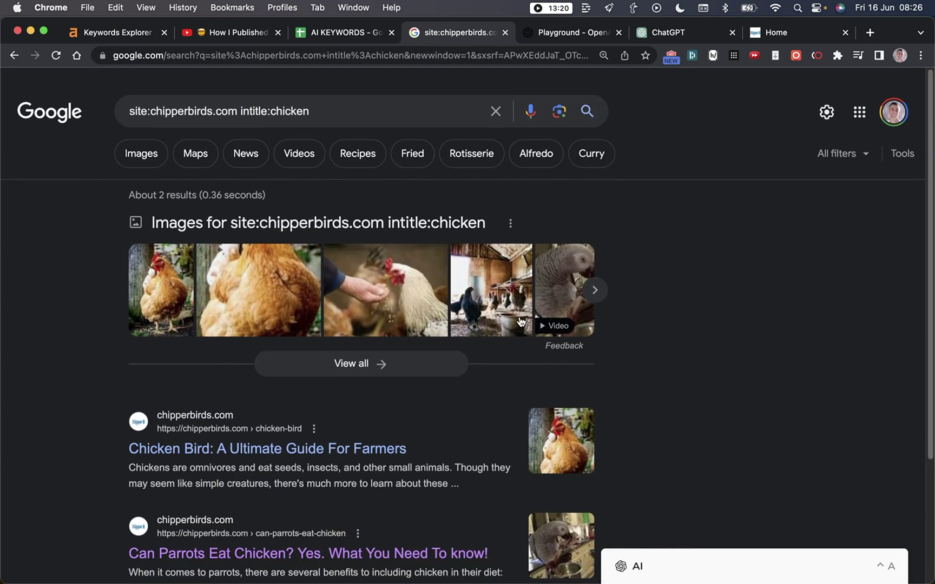
{"action": "scroll", "coordinate": [324, 374], "scroll_direction": "down", "scroll_amount": 2}
{"action": "scroll", "coordinate": [294, 361], "scroll_direction": "up", "scroll_amount": 3}
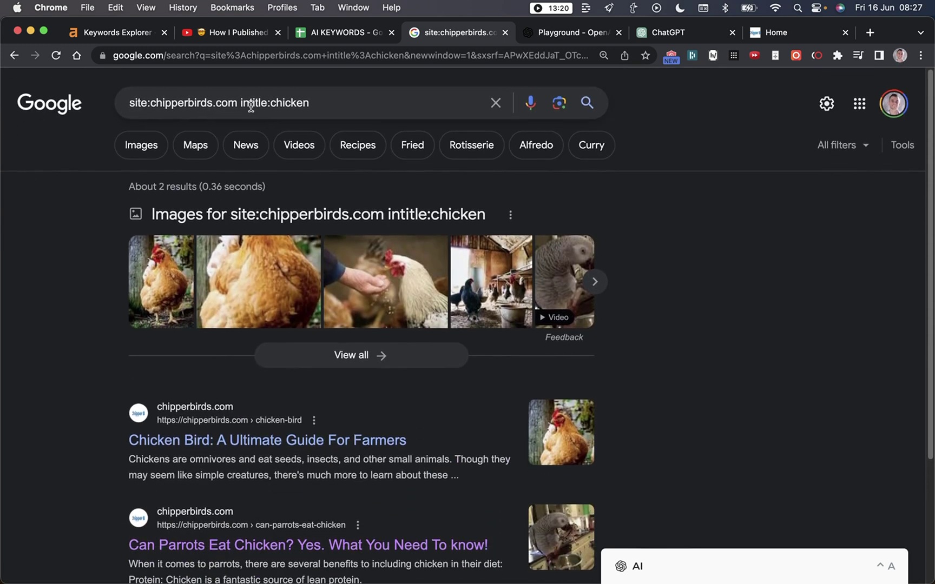
Highlight the site:chipperbirds.com and intitle:chicken parts of the query and re-check the results
{"action": "left_click_drag", "start_coordinate": [235, 103], "coordinate": [153, 104]}
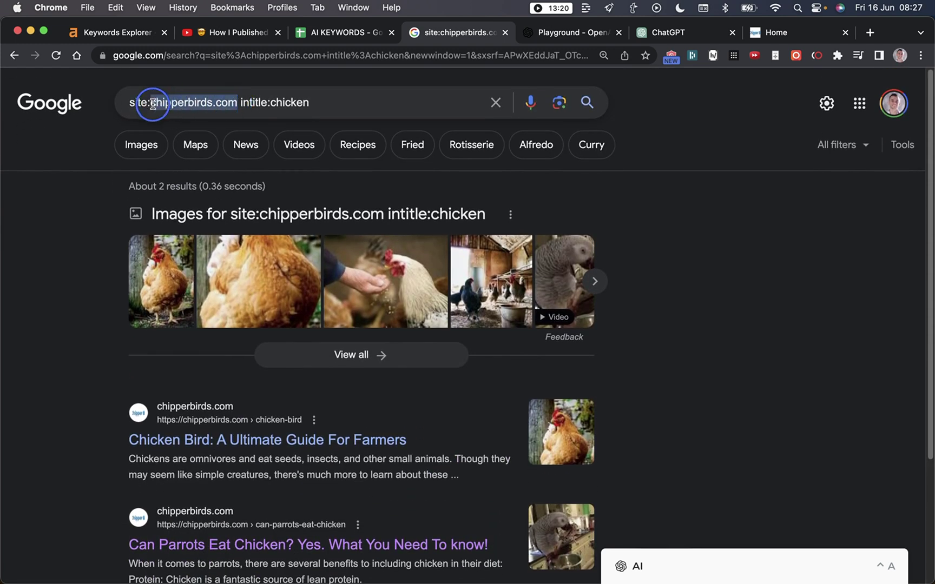
{"action": "left_click_drag", "start_coordinate": [325, 103], "coordinate": [240, 106]}
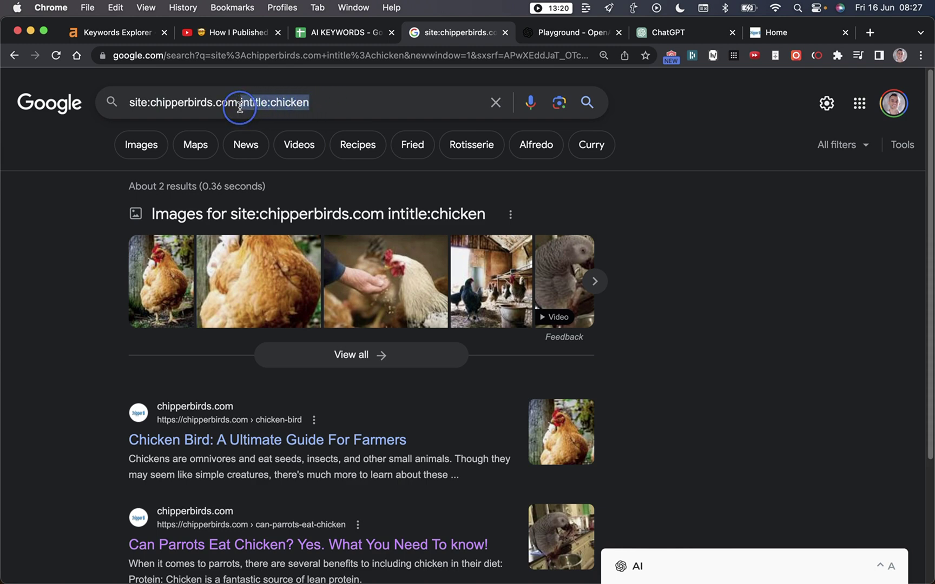
{"action": "left_click_drag", "start_coordinate": [315, 107], "coordinate": [240, 106]}
{"action": "scroll", "coordinate": [615, 158], "scroll_direction": "down", "scroll_amount": 3}
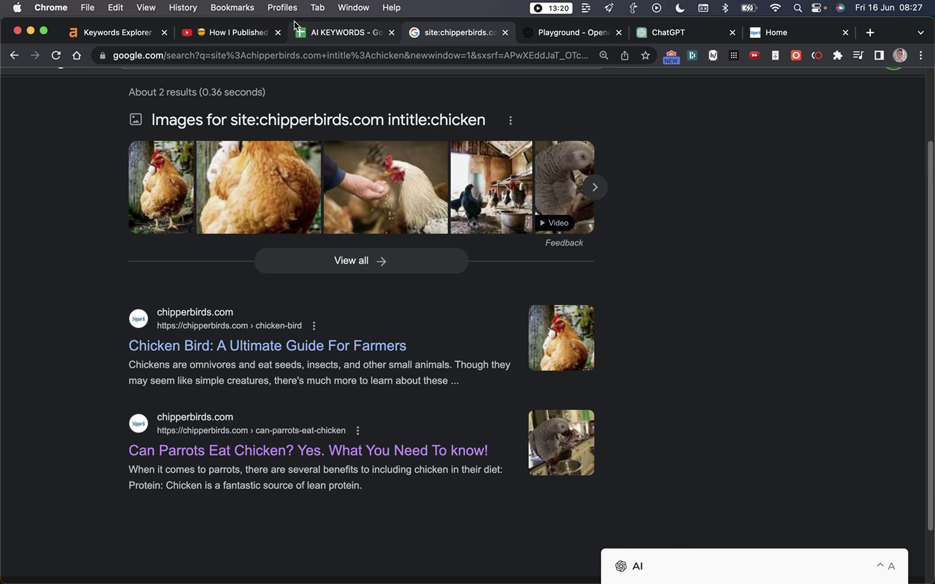
{"action": "scroll", "coordinate": [390, 126], "scroll_direction": "up", "scroll_amount": 3}
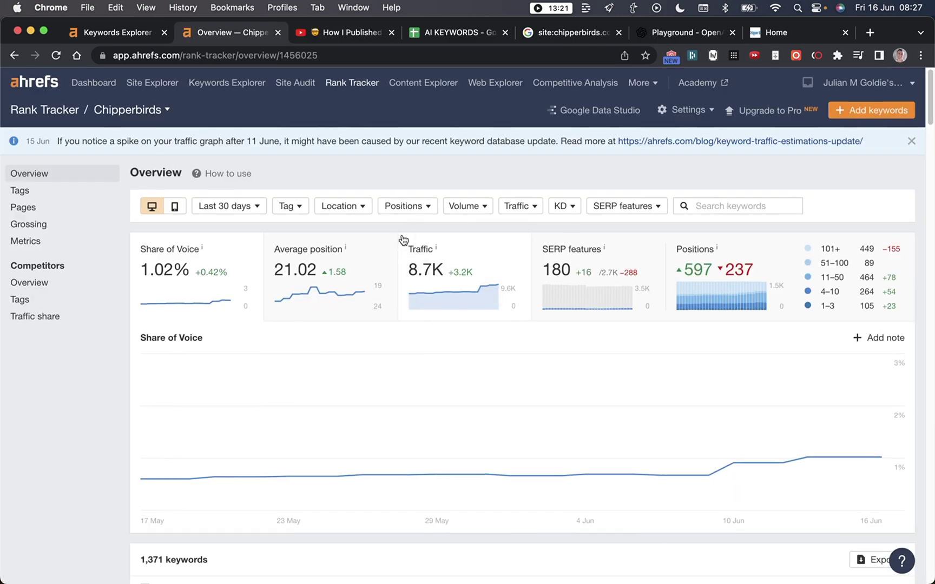
Scroll through the Chipperbirds Rank Tracker keyword table and check its keyword count
{"action": "scroll", "coordinate": [404, 239], "scroll_direction": "down", "scroll_amount": 6}
{"action": "scroll", "coordinate": [184, 313], "scroll_direction": "up", "scroll_amount": 3}
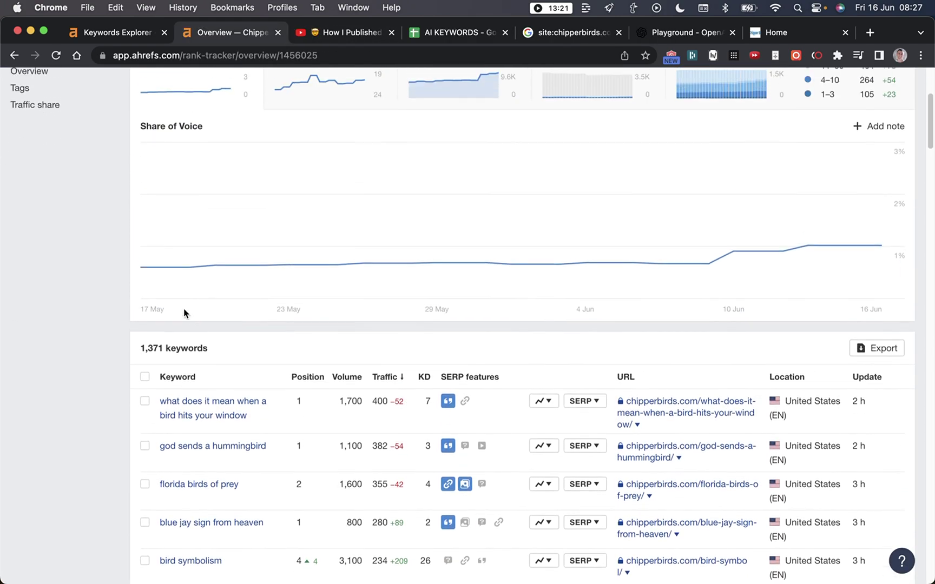
{"action": "scroll", "coordinate": [184, 313], "scroll_direction": "down", "scroll_amount": 5}
{"action": "scroll", "coordinate": [121, 275], "scroll_direction": "up", "scroll_amount": 2}
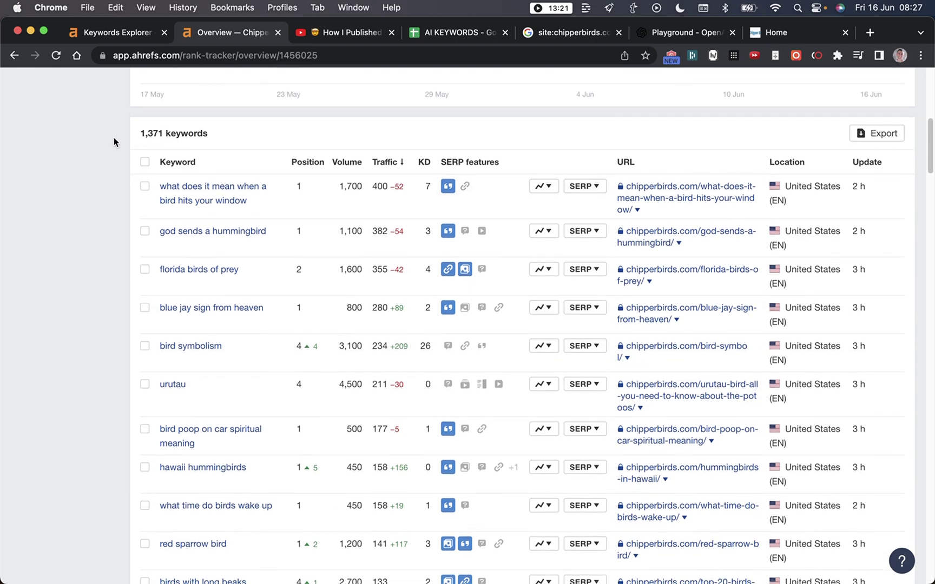
{"action": "left_click_drag", "start_coordinate": [114, 142], "coordinate": [261, 139]}
{"action": "left_click", "coordinate": [255, 140]}
{"action": "scroll", "coordinate": [87, 265], "scroll_direction": "down", "scroll_amount": 3}
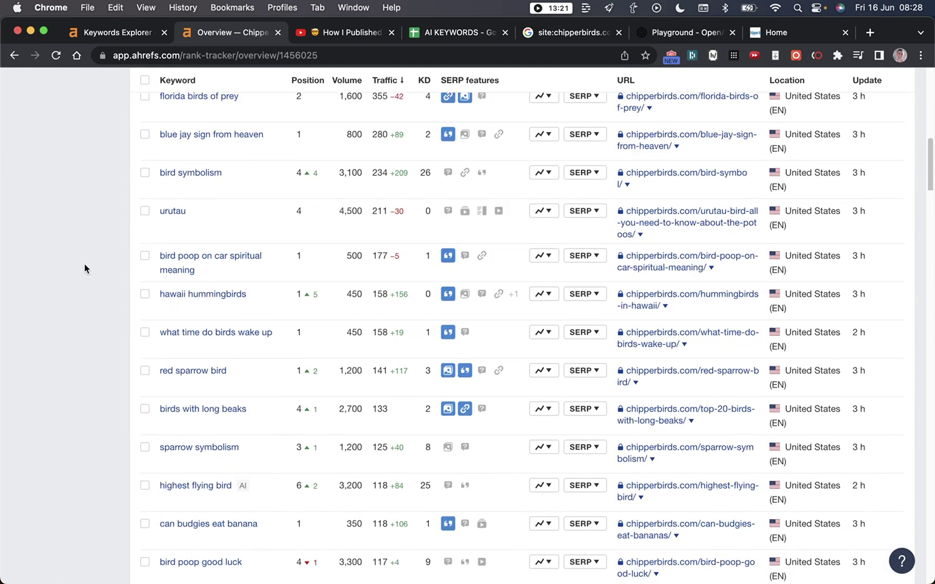
{"action": "scroll", "coordinate": [92, 266], "scroll_direction": "down", "scroll_amount": 6}
{"action": "scroll", "coordinate": [96, 265], "scroll_direction": "up", "scroll_amount": 15}
Finish reviewing the tracked keywords and close the Rank Tracker Overview tab
{"action": "scroll", "coordinate": [95, 267], "scroll_direction": "down", "scroll_amount": 12}
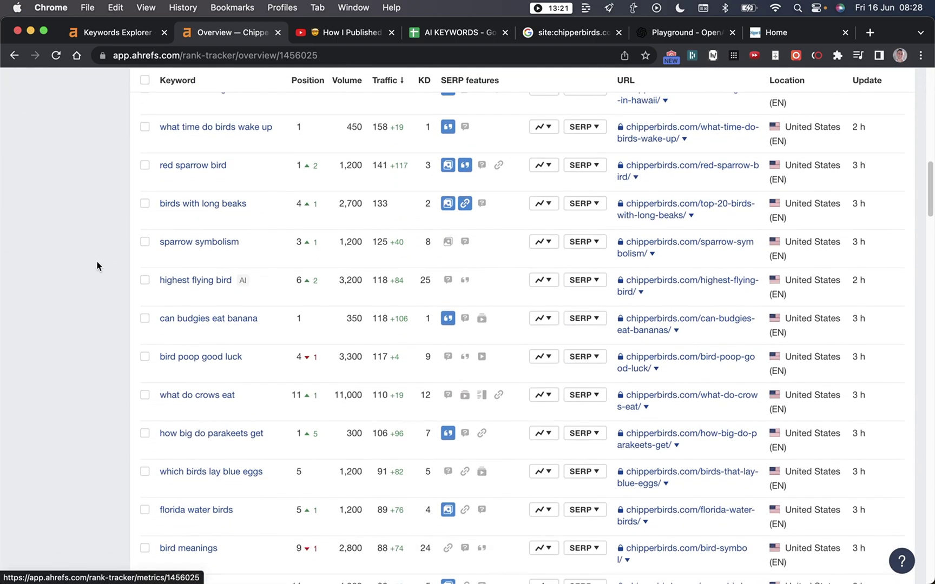
{"action": "scroll", "coordinate": [95, 265], "scroll_direction": "down", "scroll_amount": 5}
{"action": "scroll", "coordinate": [90, 253], "scroll_direction": "up", "scroll_amount": 15}
{"action": "scroll", "coordinate": [95, 302], "scroll_direction": "down", "scroll_amount": 10}
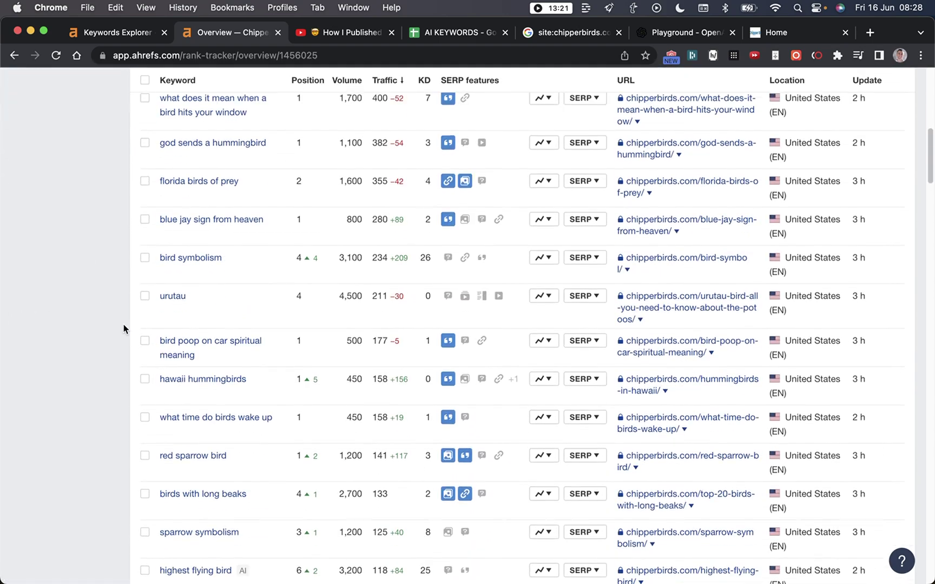
{"action": "scroll", "coordinate": [124, 325], "scroll_direction": "down", "scroll_amount": 1}
{"action": "scroll", "coordinate": [132, 232], "scroll_direction": "up", "scroll_amount": 4}
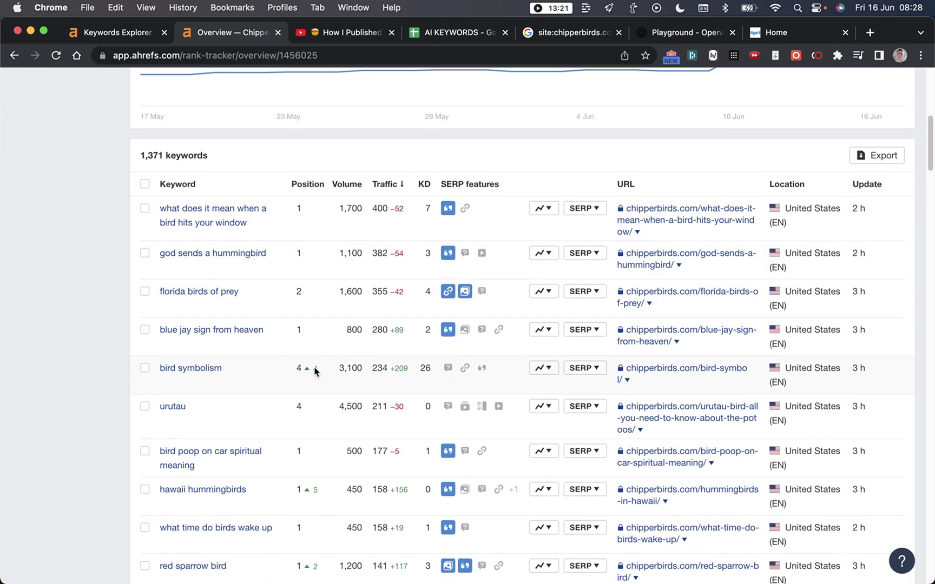
{"action": "scroll", "coordinate": [178, 215], "scroll_direction": "down", "scroll_amount": 15}
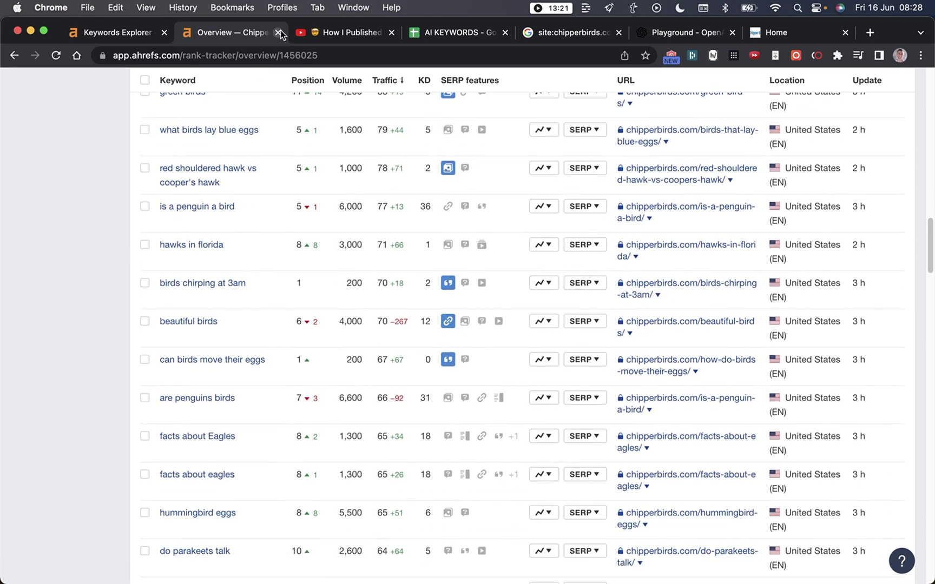
{"action": "left_click", "coordinate": [280, 33]}
Close the chipperbirds.com search, OpenAI Playground and Home tabs
{"action": "left_click", "coordinate": [368, 30]}
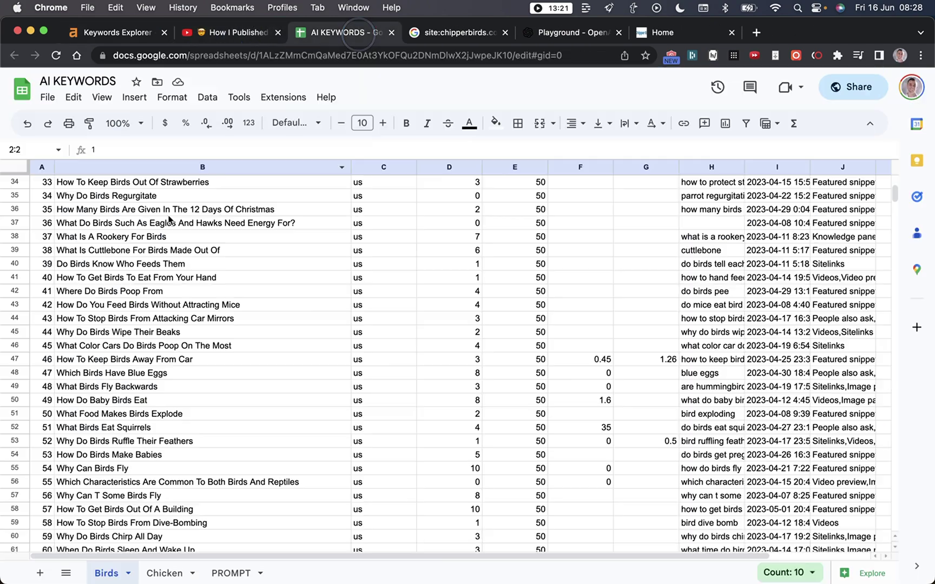
{"action": "left_click", "coordinate": [157, 170]}
{"action": "left_click", "coordinate": [658, 33]}
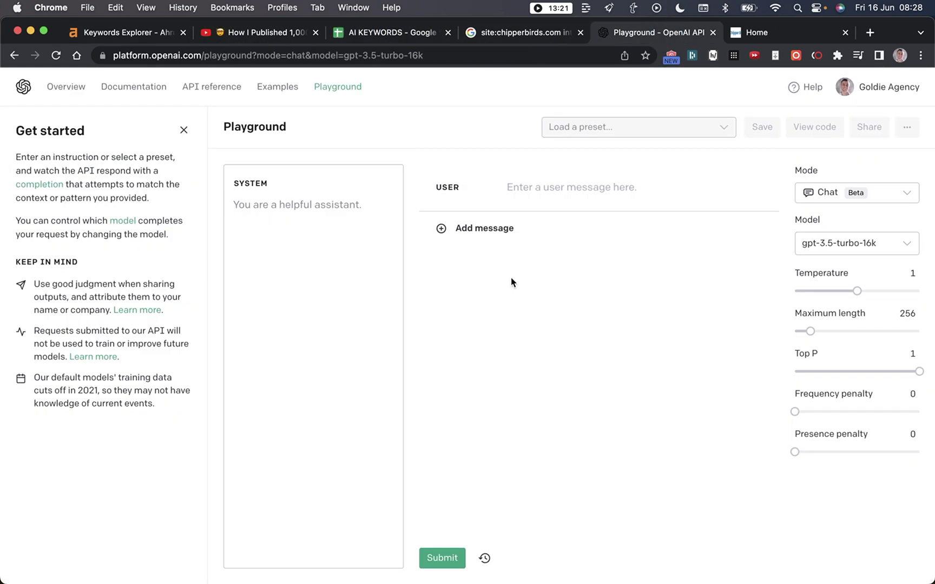
{"action": "key", "text": "super+3"}
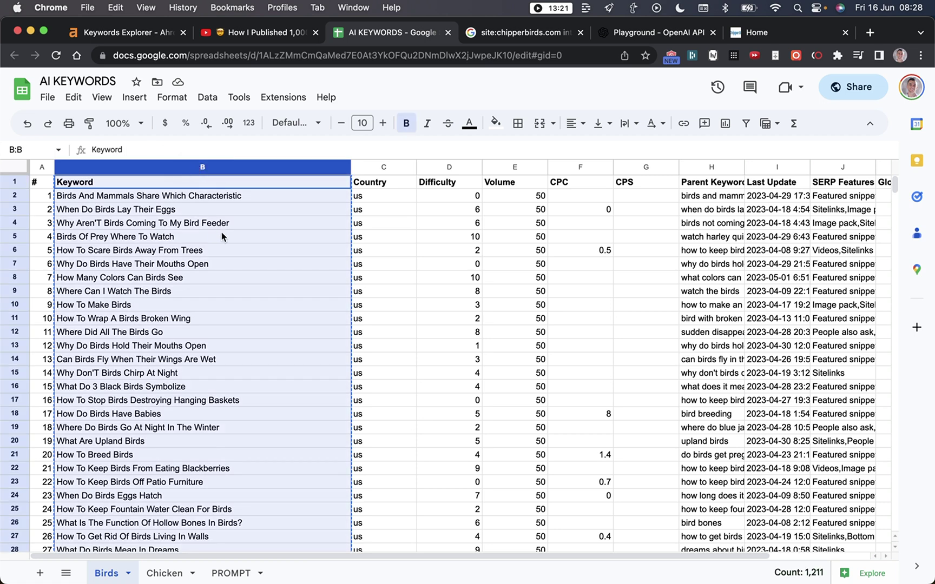
{"action": "left_click", "coordinate": [581, 35]}
{"action": "left_click", "coordinate": [581, 35]}
{"action": "left_click", "coordinate": [581, 34]}
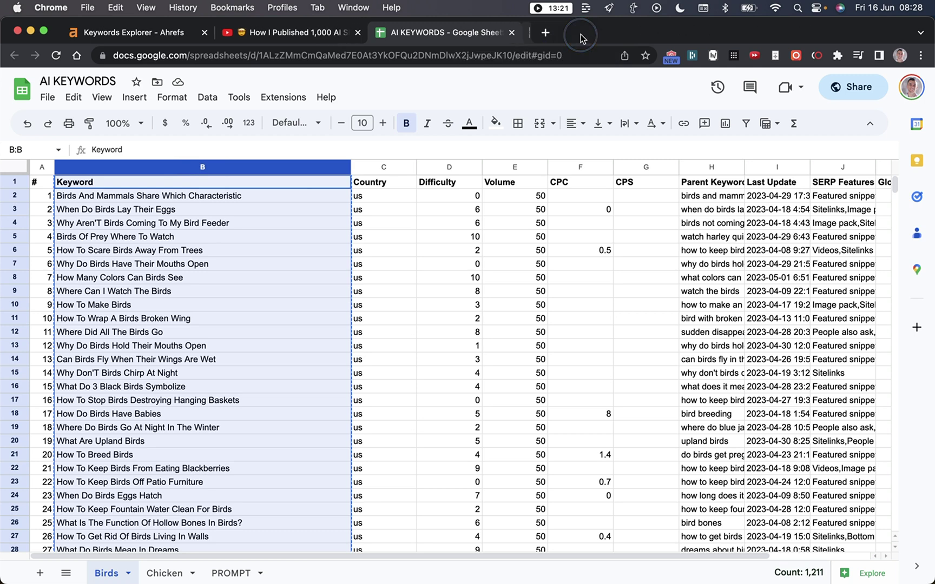
Export all 930 chicken keywords from Ahrefs to a CSV file
{"action": "key", "text": "super+1"}
{"action": "left_click", "coordinate": [144, 176]}
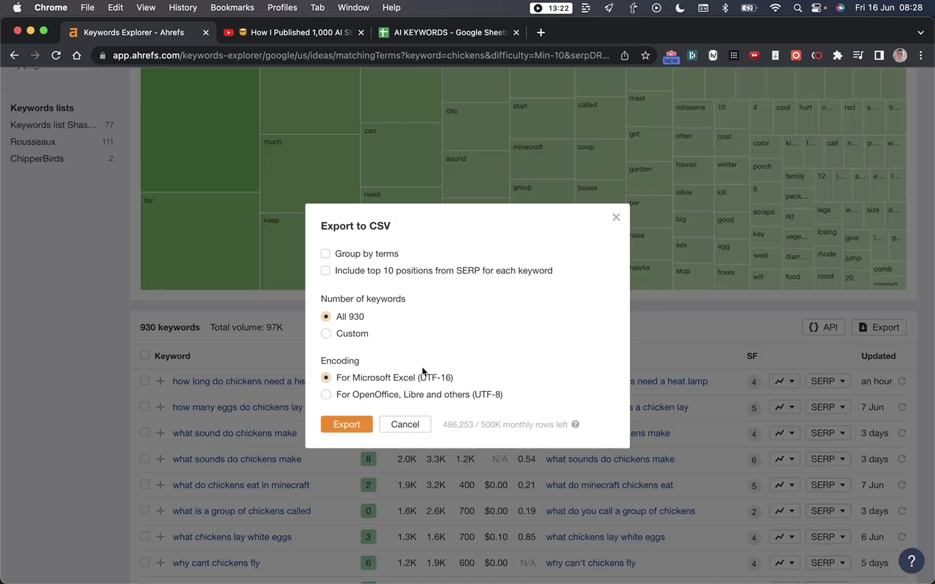
{"action": "left_click", "coordinate": [427, 482]}
{"action": "scroll", "coordinate": [594, 314], "scroll_direction": "down", "scroll_amount": 5}
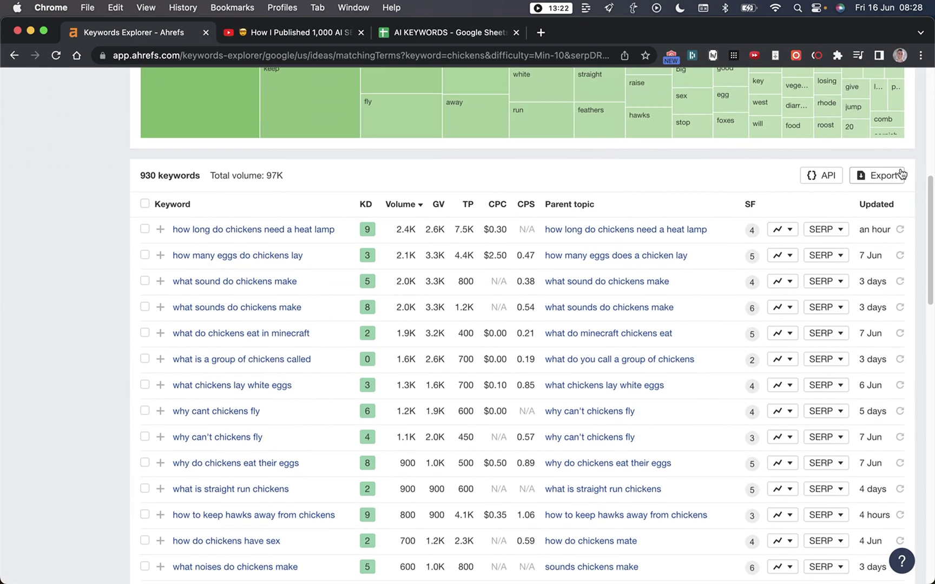
{"action": "left_click", "coordinate": [888, 175]}
{"action": "left_click", "coordinate": [341, 424]}
Add a new sheet and import the downloaded chicken keywords CSV into it
{"action": "key", "text": "super+3"}
{"action": "left_click", "coordinate": [39, 536]}
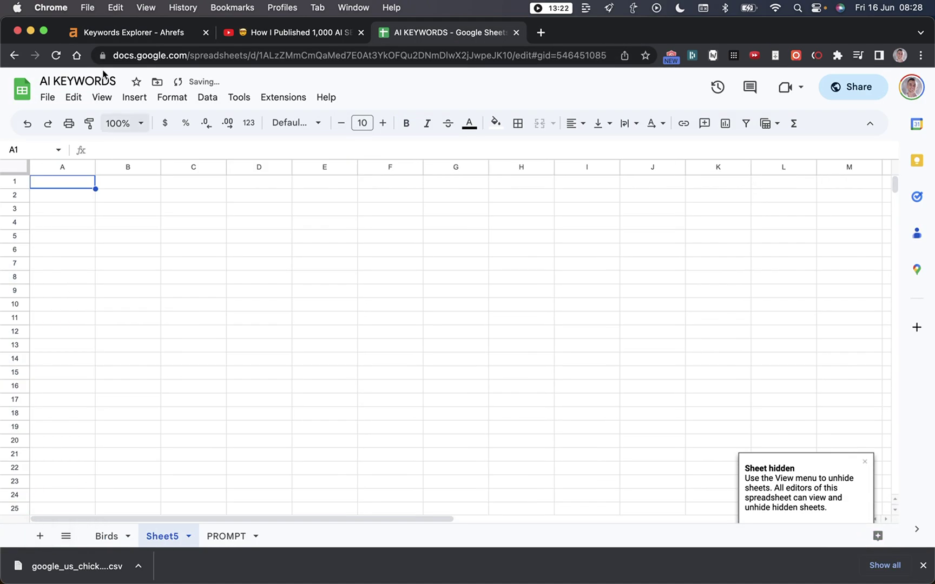
{"action": "left_click", "coordinate": [384, 169]}
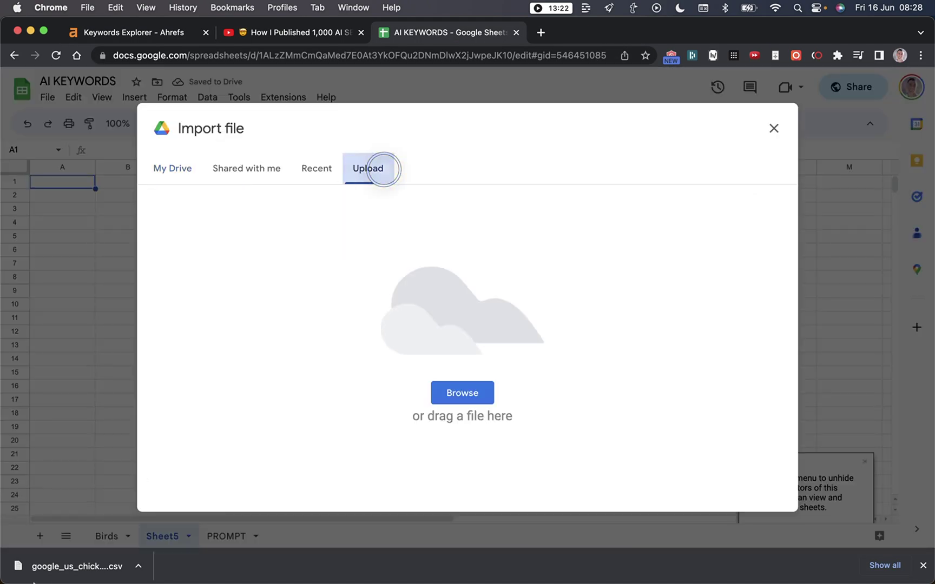
{"action": "left_click_drag", "start_coordinate": [76, 566], "coordinate": [299, 347]}
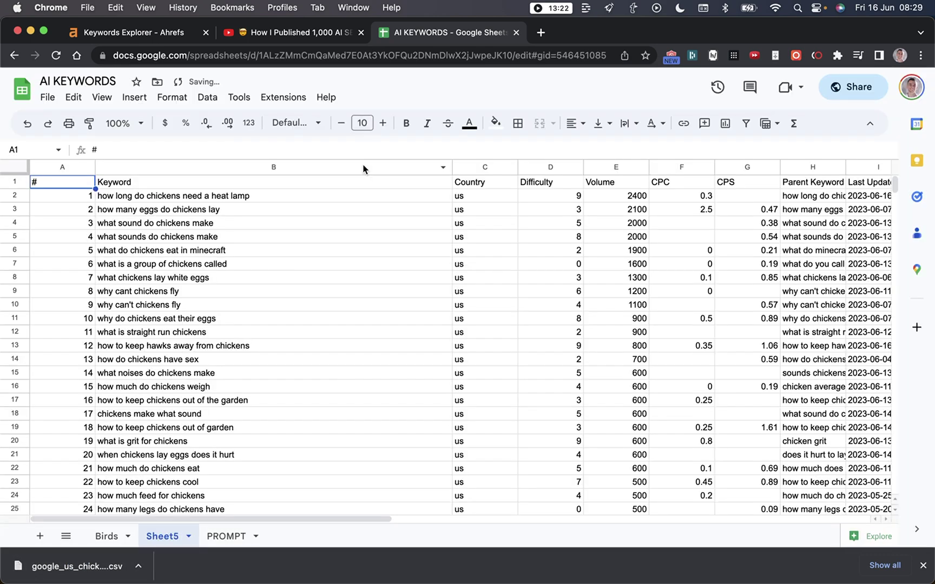
Select the Keyword column B to count entries and spot-check several keywords
{"action": "left_click", "coordinate": [363, 167]}
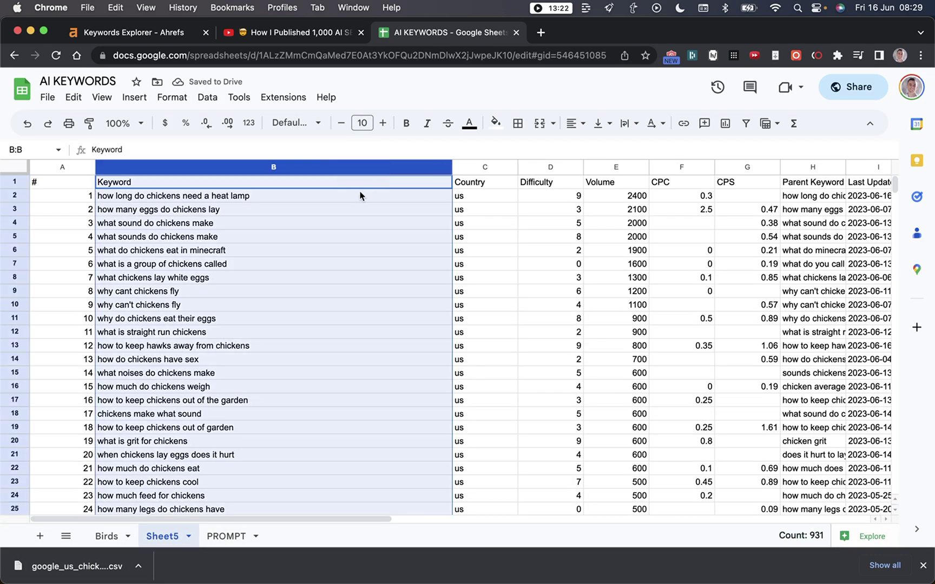
{"action": "left_click", "coordinate": [163, 198]}
{"action": "left_click", "coordinate": [194, 209]}
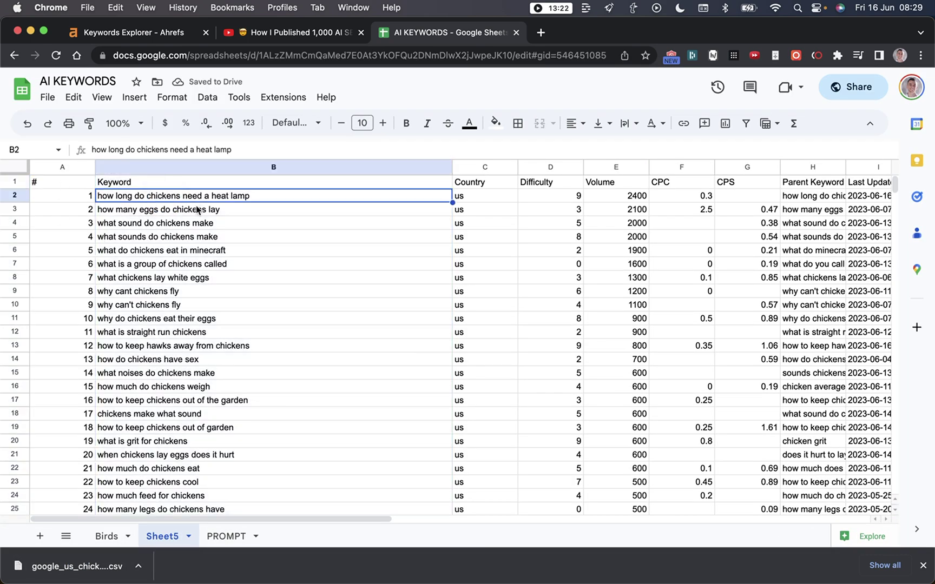
{"action": "left_click", "coordinate": [192, 263]}
{"action": "left_click", "coordinate": [203, 321]}
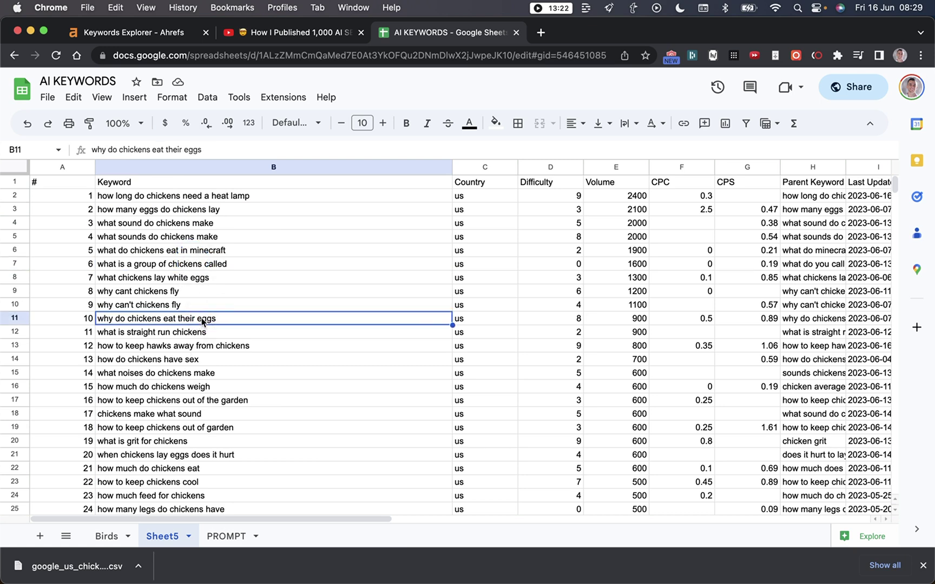
{"action": "left_click", "coordinate": [230, 168]}
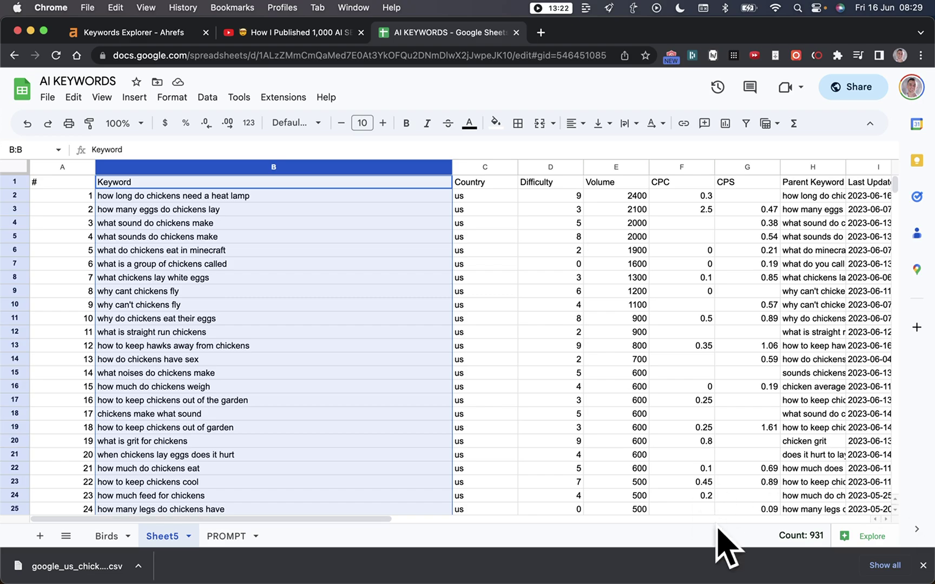
{"action": "scroll", "coordinate": [279, 414], "scroll_direction": "down", "scroll_amount": 20}
{"action": "scroll", "coordinate": [271, 402], "scroll_direction": "down", "scroll_amount": 20}
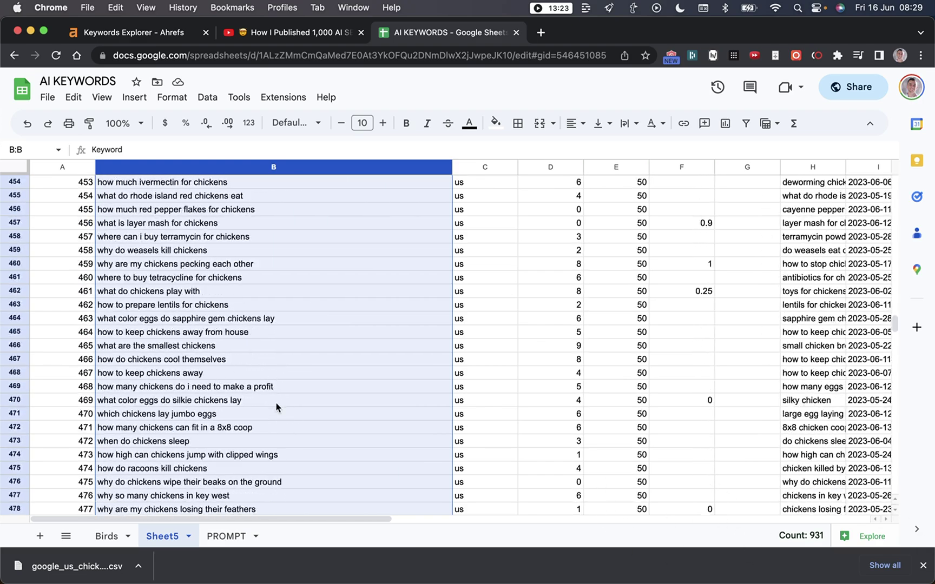
{"action": "left_click", "coordinate": [246, 209]}
{"action": "scroll", "coordinate": [247, 210], "scroll_direction": "up", "scroll_amount": 20}
{"action": "scroll", "coordinate": [247, 210], "scroll_direction": "up", "scroll_amount": 20}
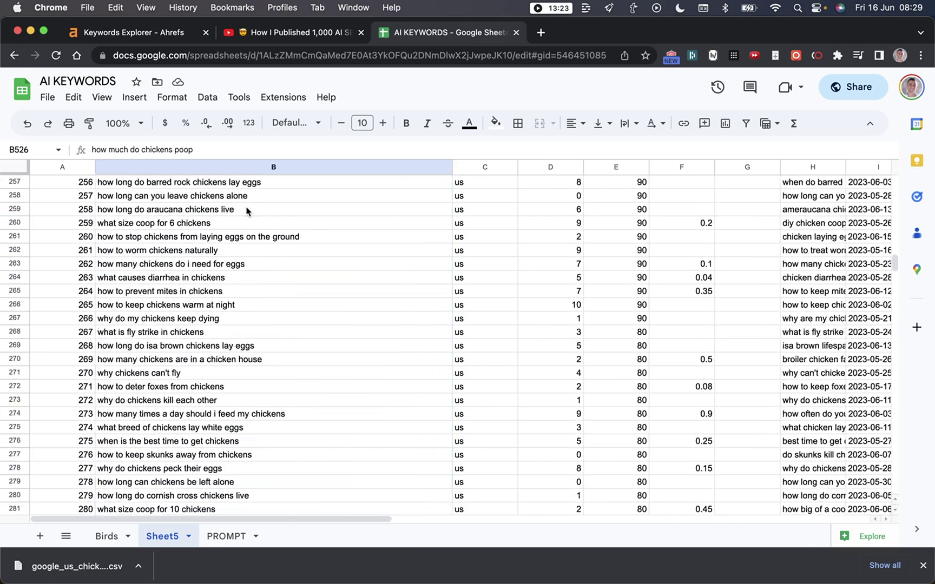
{"action": "left_click", "coordinate": [238, 196]}
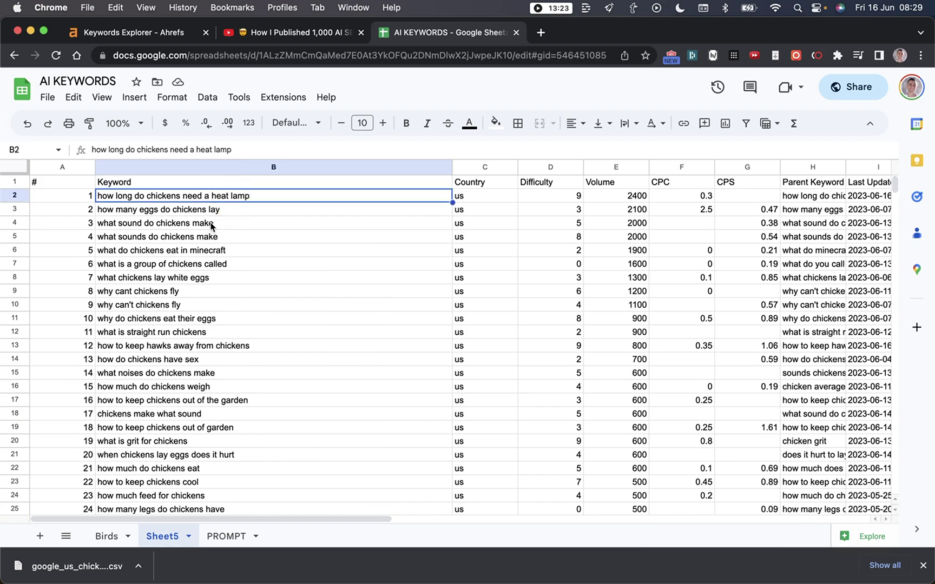
{"action": "left_click", "coordinate": [200, 280]}
Scroll through the chicken keyword list, highlighting the word 'chickens' in one entry
{"action": "scroll", "coordinate": [214, 324], "scroll_direction": "down", "scroll_amount": 20}
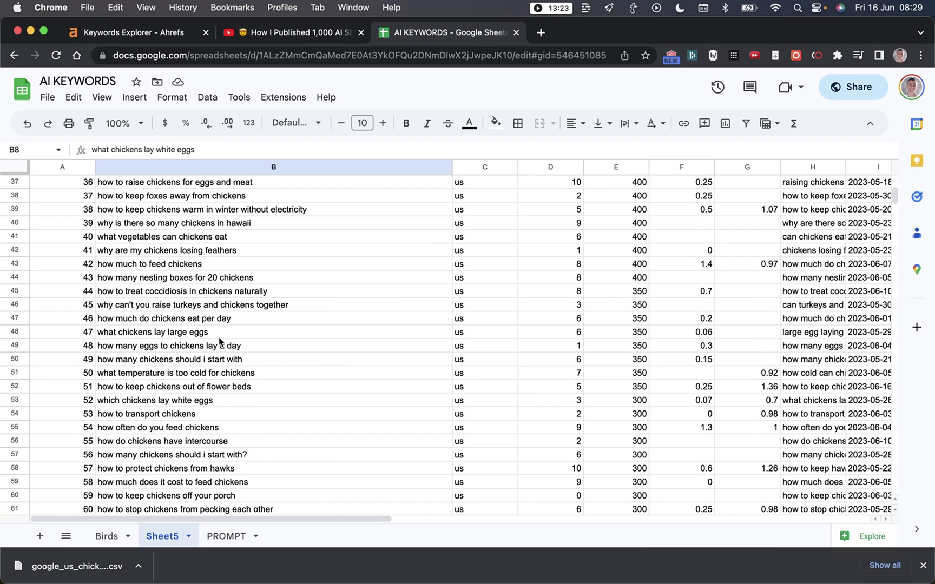
{"action": "scroll", "coordinate": [219, 341], "scroll_direction": "down", "scroll_amount": 20}
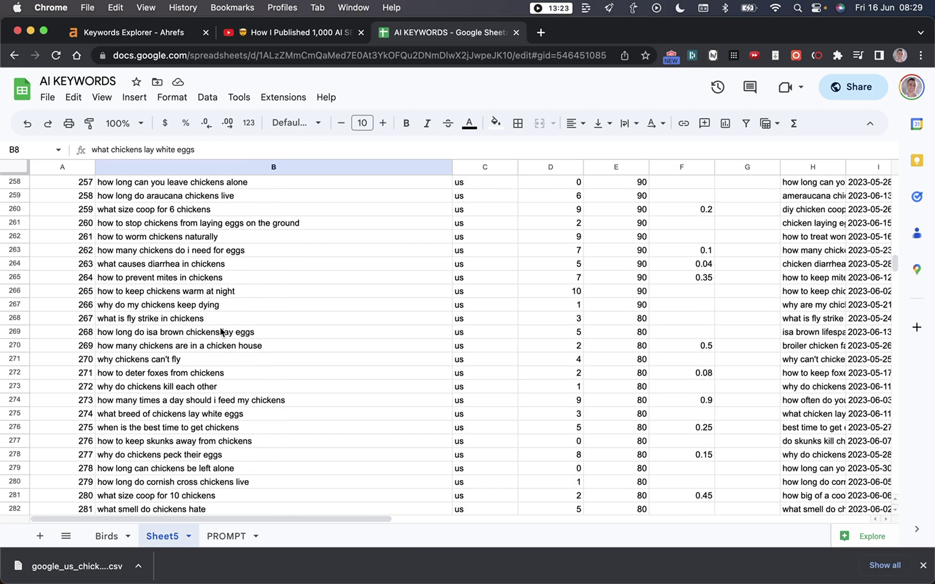
{"action": "scroll", "coordinate": [223, 329], "scroll_direction": "up", "scroll_amount": 20}
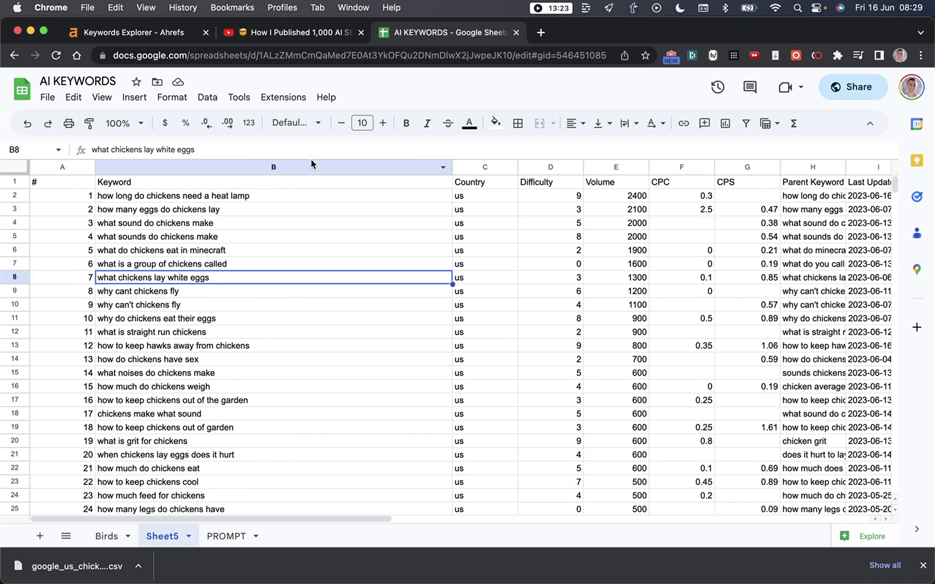
{"action": "scroll", "coordinate": [312, 163], "scroll_direction": "down", "scroll_amount": 20}
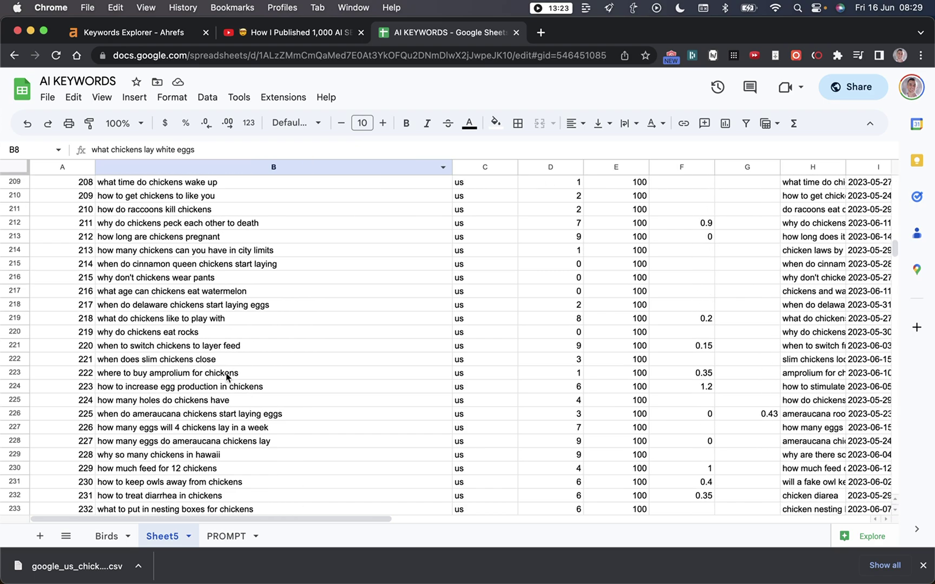
{"action": "scroll", "coordinate": [211, 381], "scroll_direction": "up", "scroll_amount": 20}
{"action": "scroll", "coordinate": [211, 381], "scroll_direction": "up", "scroll_amount": 3}
{"action": "double_click", "coordinate": [129, 373]}
{"action": "left_click_drag", "start_coordinate": [127, 374], "coordinate": [160, 373]}
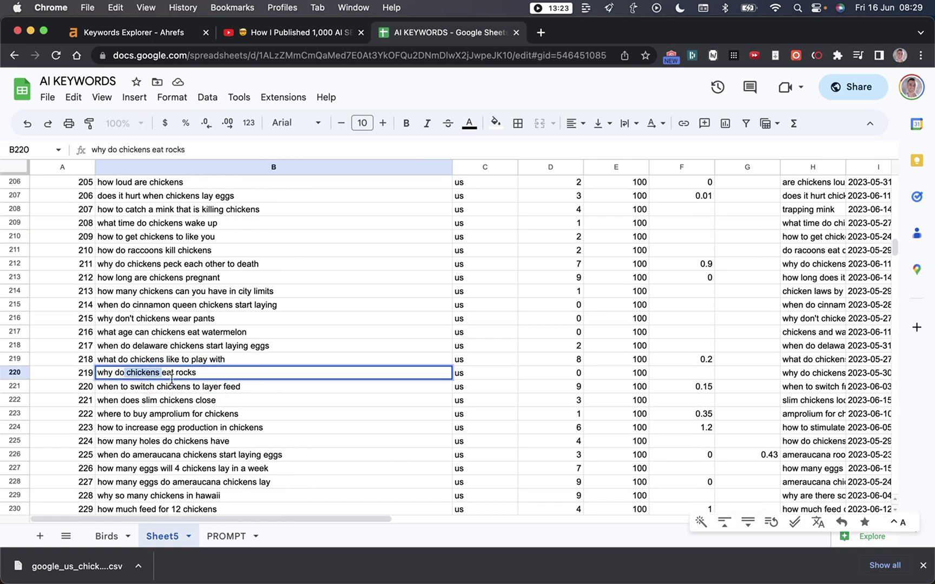
{"action": "left_click", "coordinate": [409, 196]}
{"action": "scroll", "coordinate": [409, 198], "scroll_direction": "up", "scroll_amount": 20}
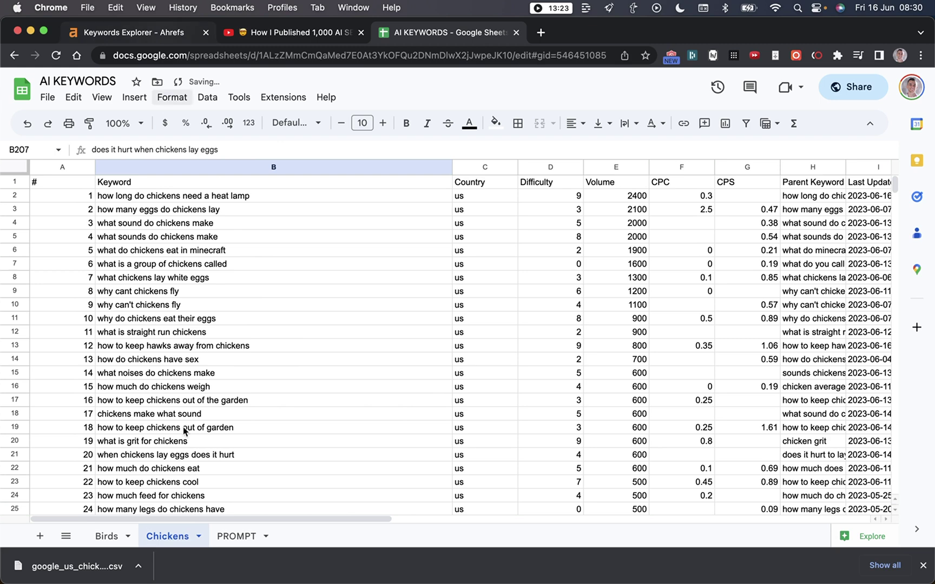
Dismiss the download notice, confirm Count: 931 in column B, and mark the duplicate sound keywords
{"action": "left_click", "coordinate": [923, 565]}
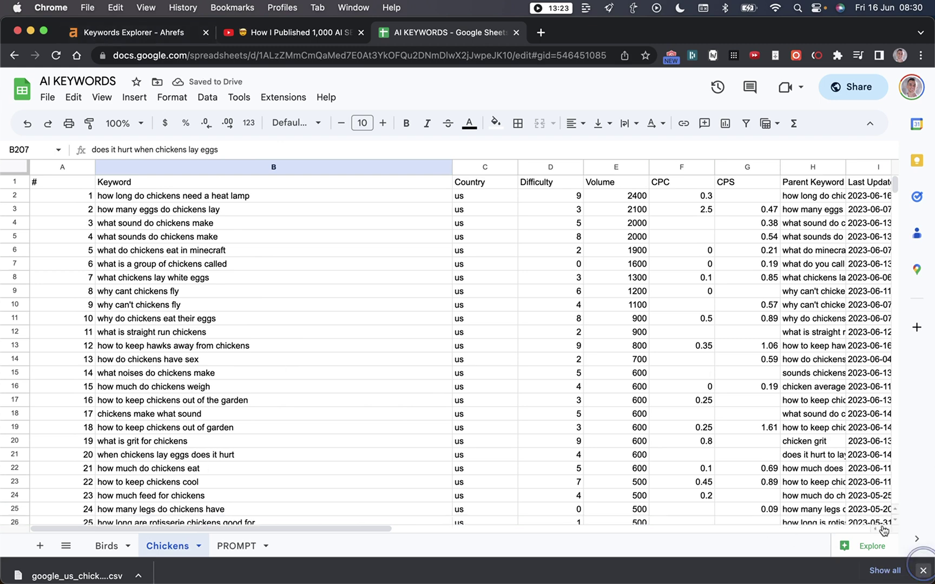
{"action": "left_click", "coordinate": [368, 173]}
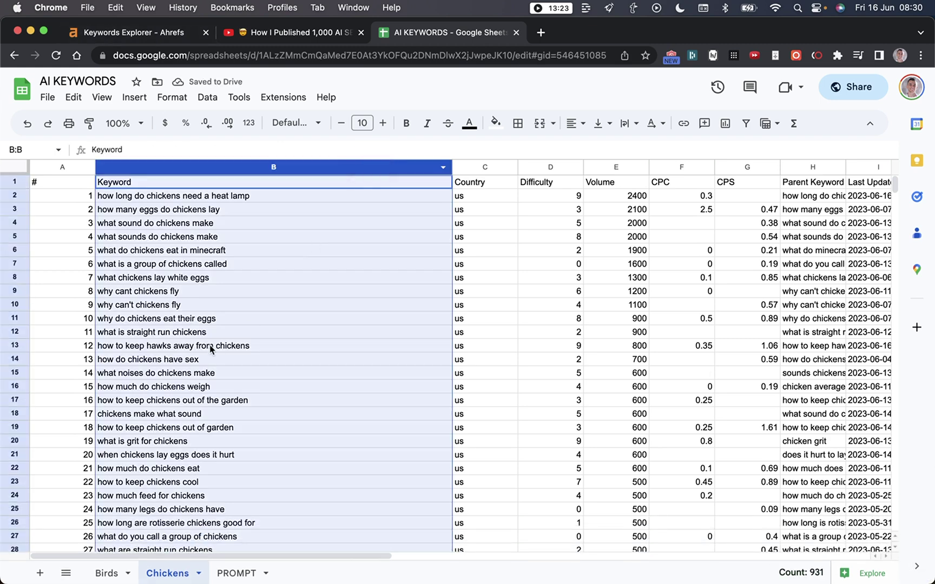
{"action": "left_click", "coordinate": [185, 230]}
{"action": "left_click_drag", "start_coordinate": [24, 223], "coordinate": [25, 236]}
Zoom to 125% and compare 'what sound do chickens make' with 'what sounds do chickens make'
{"action": "key", "text": "super+equal"}
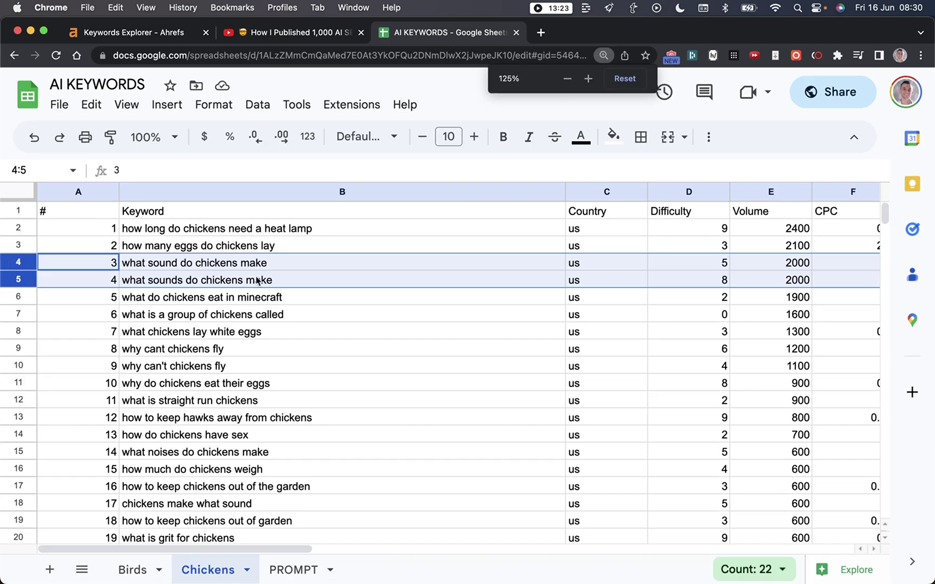
{"action": "left_click", "coordinate": [243, 266]}
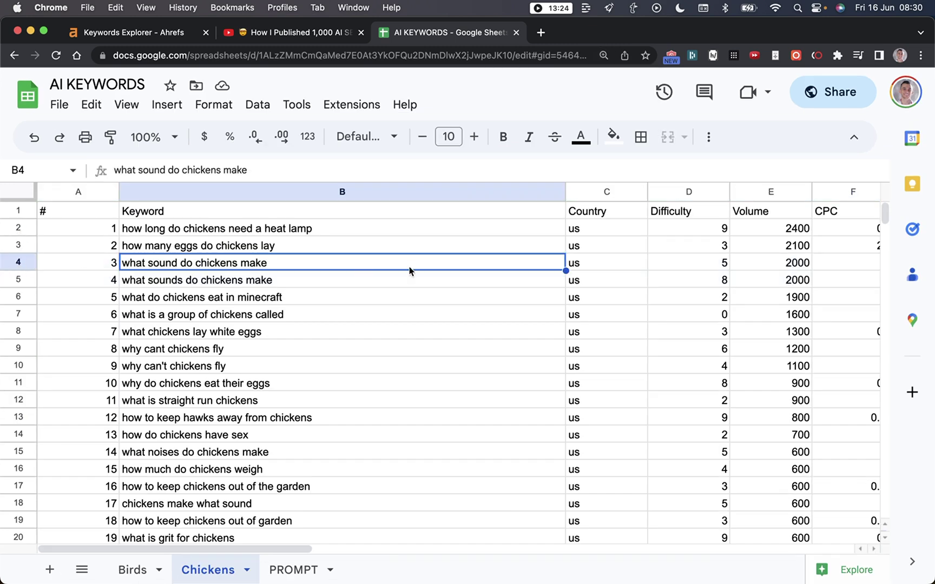
{"action": "left_click", "coordinate": [199, 280]}
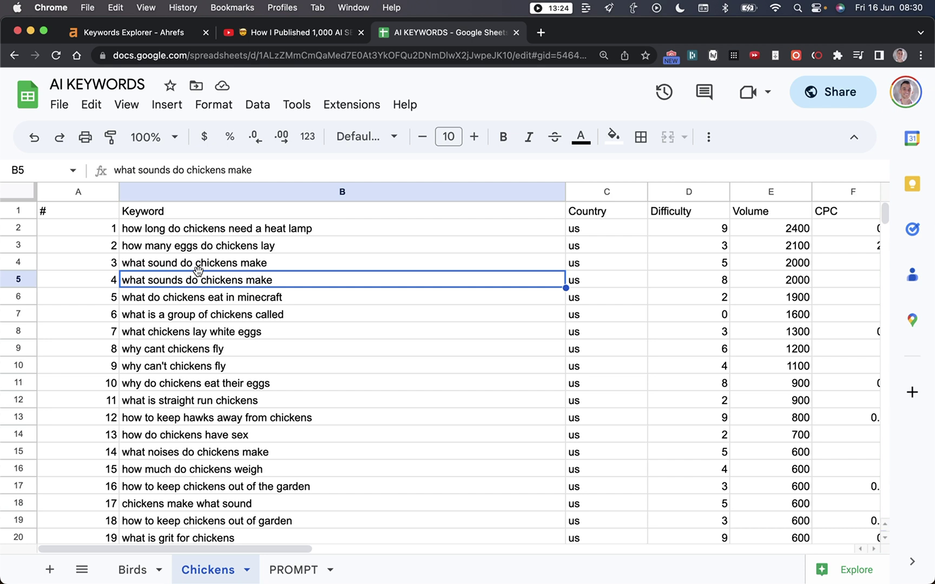
{"action": "left_click", "coordinate": [279, 194]}
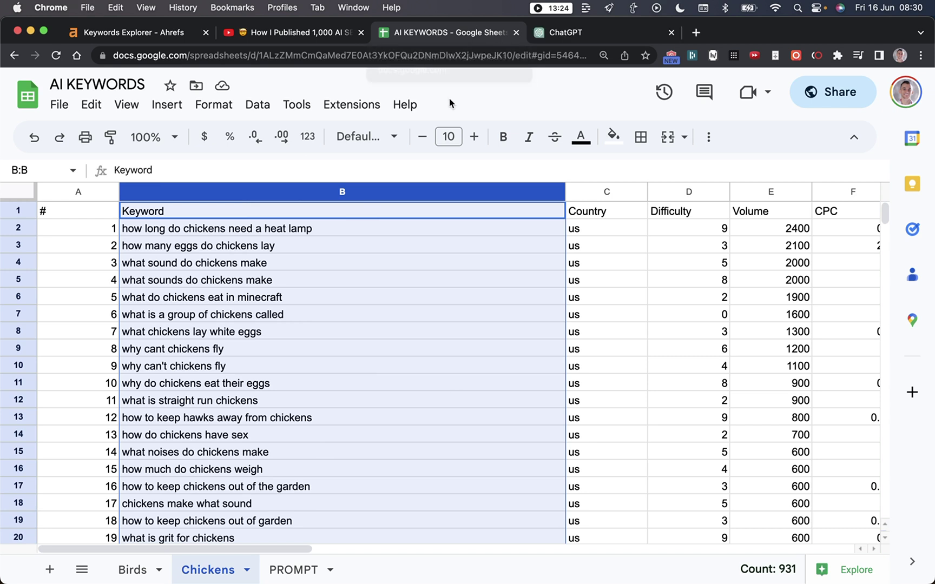
{"action": "left_click", "coordinate": [377, 228]}
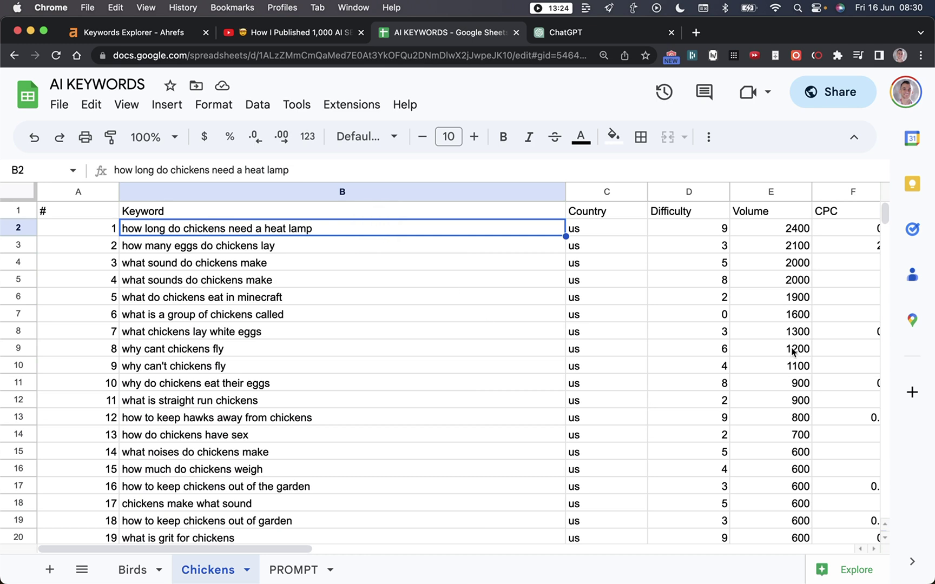
{"action": "scroll", "coordinate": [474, 292], "scroll_direction": "down", "scroll_amount": 1}
Paste the keyword-cleaning prompt from the PROMPT sheet into the GPT-4 message box
{"action": "left_click", "coordinate": [293, 569]}
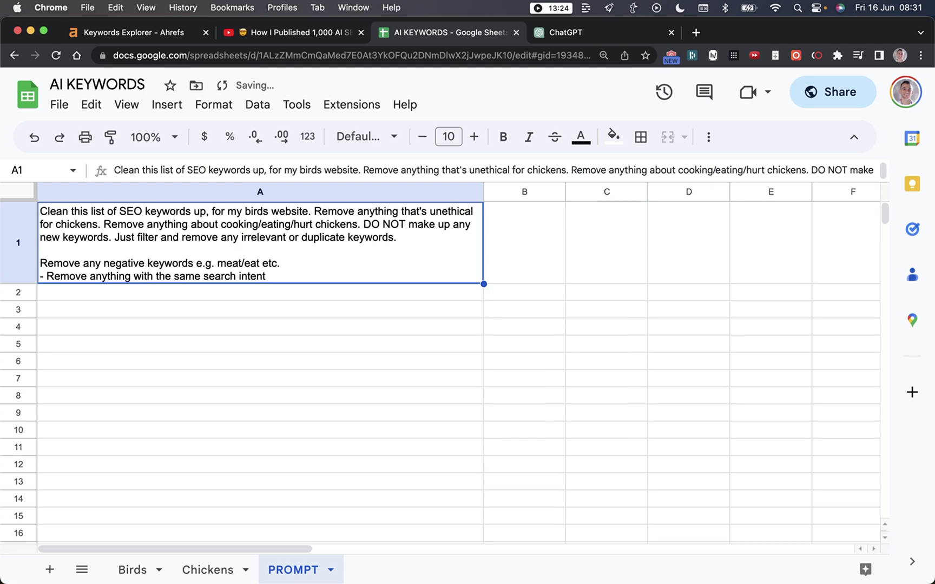
{"action": "key", "text": "ctrl+Tab"}
{"action": "left_click", "coordinate": [379, 525]}
{"action": "type", "text": "Clean this list of SEO keywords up, for my birds website. Remove anything that's unethical for chickens. Remove anything about cooking/eating/hurt chickens. DO NOT make up any new keywords. Just filter and remove any irrelevant or duplicate keywords.  Remove any negative keywords e.g. meat/eat etc. - Remove anything with the same search intent"}
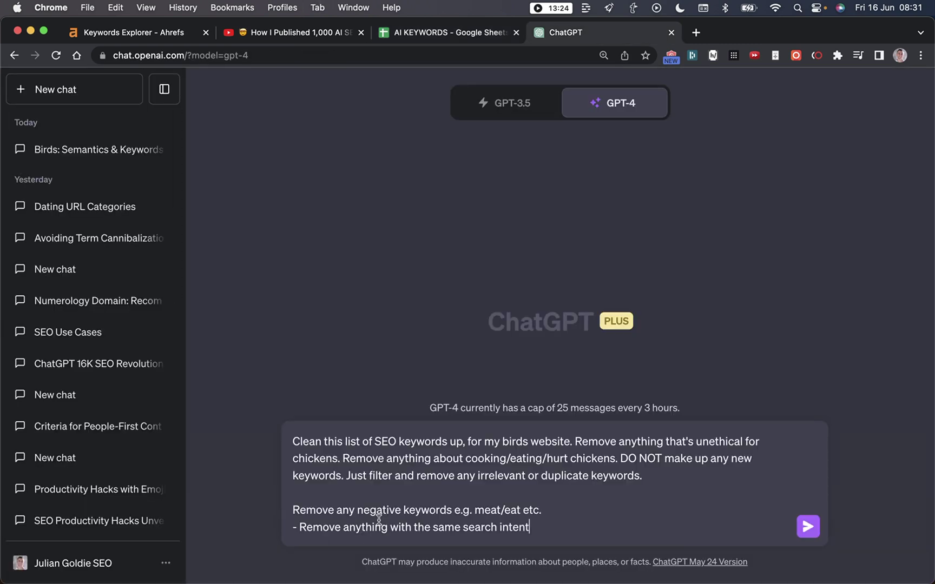
{"action": "key", "text": "shift+Return"}
{"action": "key", "text": "super+a"}
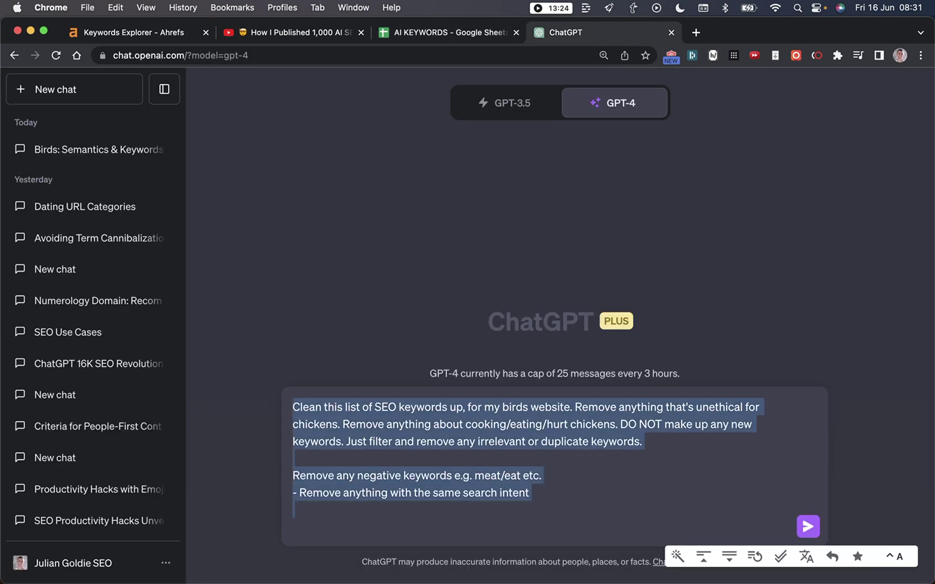
{"action": "left_click", "coordinate": [454, 511]}
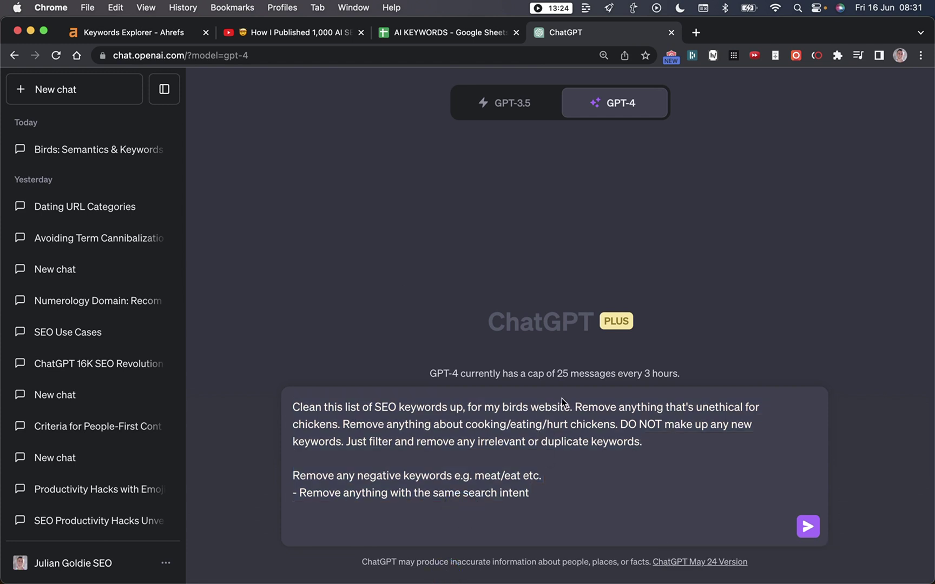
Review the prompt's rules on birds, unethical or harmful keywords, and not inventing keywords
{"action": "double_click", "coordinate": [506, 409]}
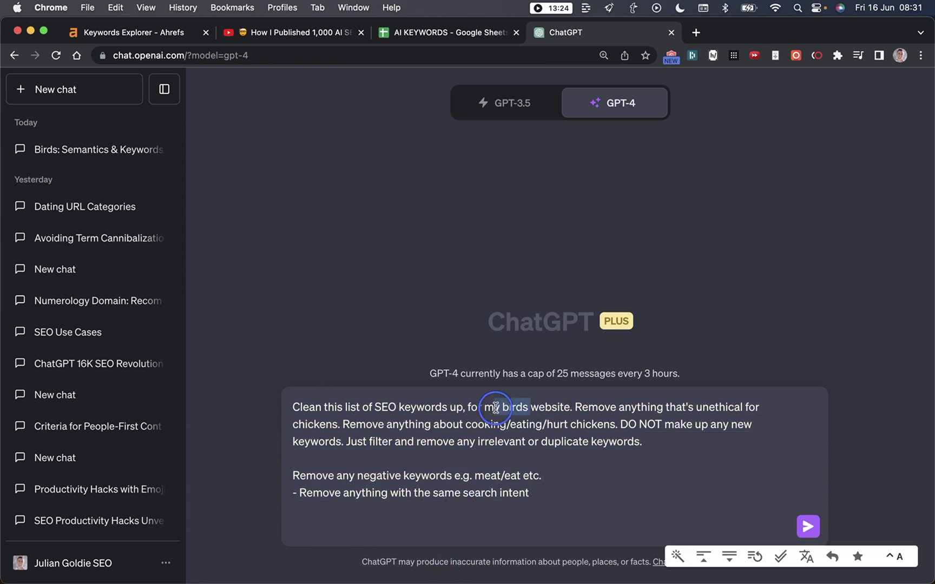
{"action": "left_click_drag", "start_coordinate": [574, 408], "coordinate": [337, 424]}
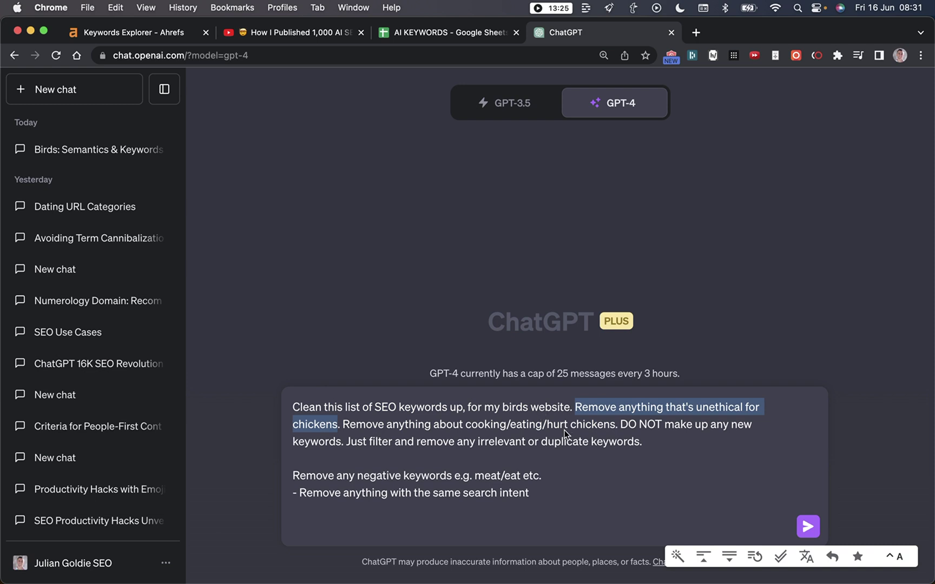
{"action": "left_click", "coordinate": [568, 458]}
{"action": "left_click_drag", "start_coordinate": [574, 407], "coordinate": [619, 428]}
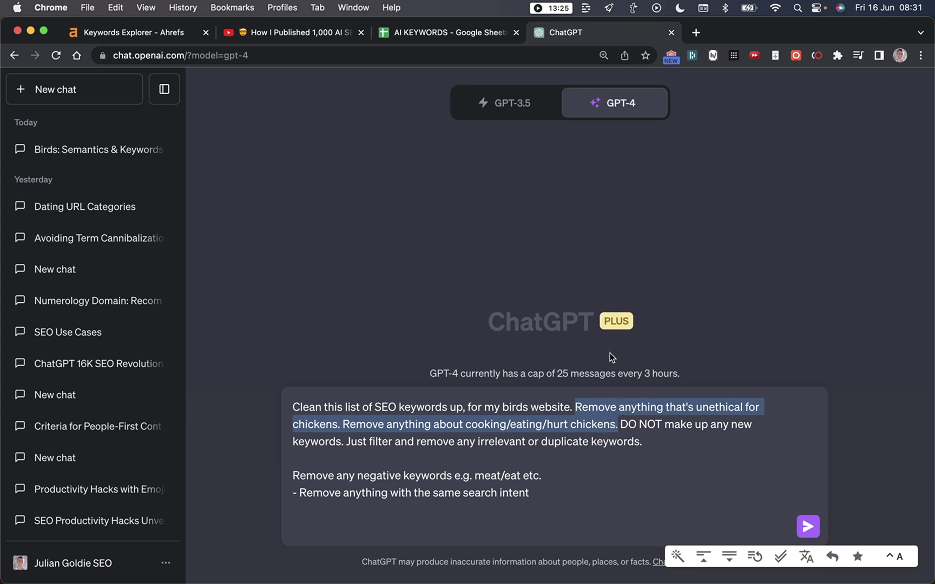
{"action": "left_click", "coordinate": [603, 424]}
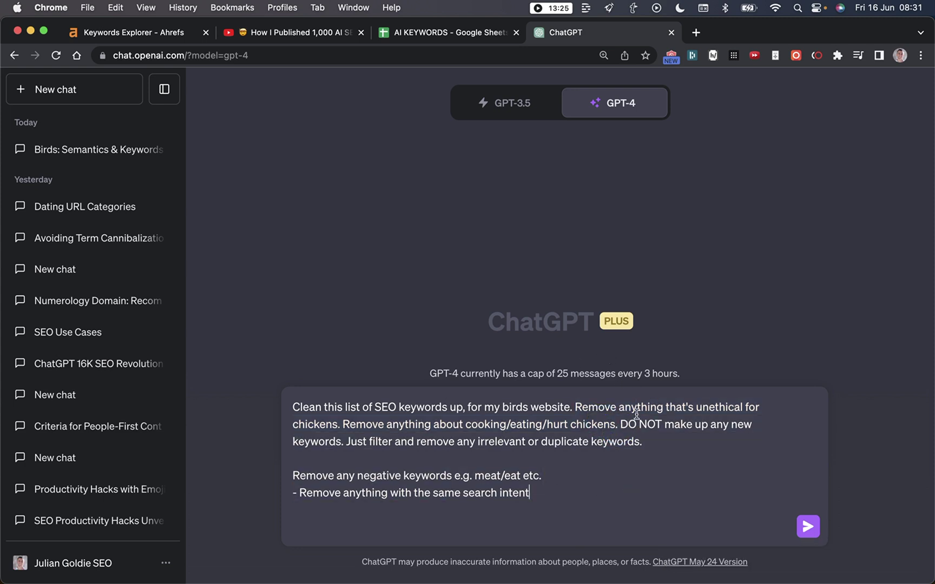
{"action": "left_click_drag", "start_coordinate": [620, 424], "coordinate": [530, 494]}
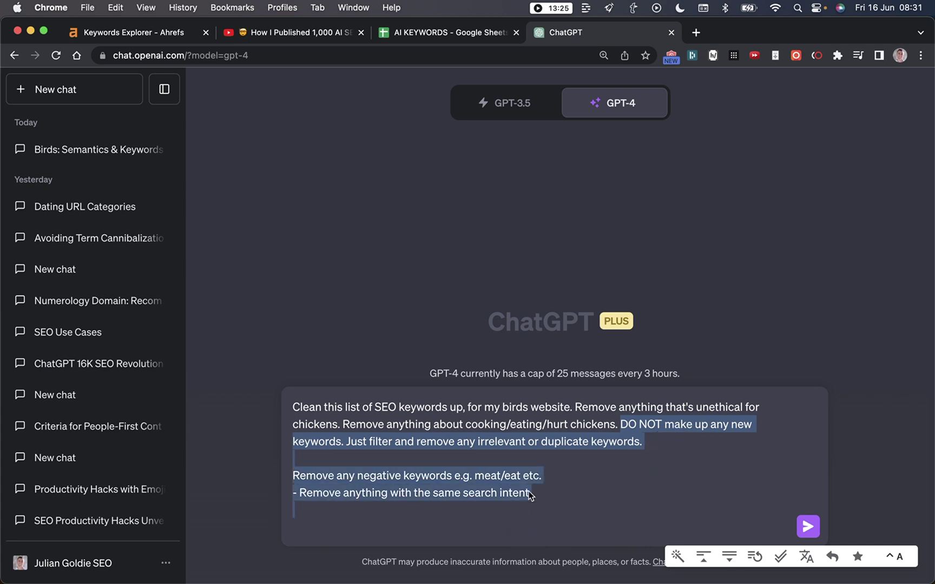
{"action": "left_click", "coordinate": [530, 494]}
{"action": "left_click_drag", "start_coordinate": [474, 476], "coordinate": [599, 473]}
Merge the negative-keywords and same-search-intent rules onto one line by removing the break and dash
{"action": "left_click", "coordinate": [542, 476]}
{"action": "key", "text": "Delete"}
{"action": "key", "text": "Delete"}
{"action": "key", "text": "Delete"}
{"action": "key", "text": "shift+Home"}
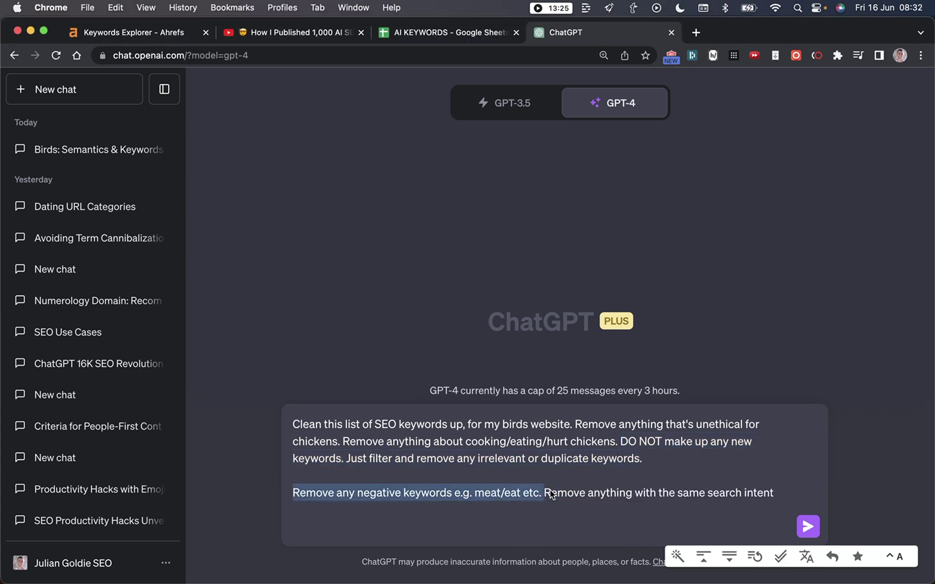
{"action": "left_click", "coordinate": [546, 493]}
{"action": "left_click_drag", "start_coordinate": [540, 492], "coordinate": [196, 494]}
{"action": "left_click", "coordinate": [510, 492]}
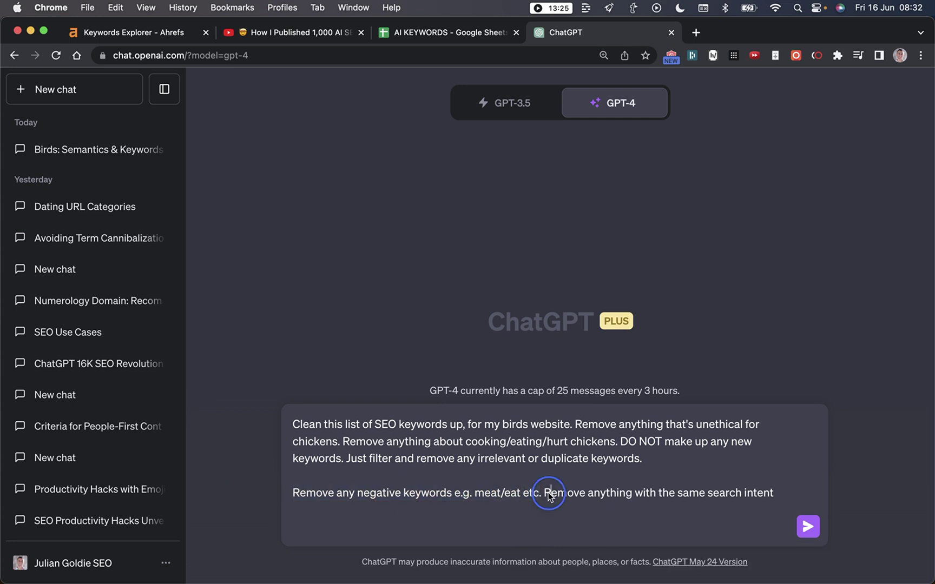
{"action": "left_click_drag", "start_coordinate": [548, 493], "coordinate": [794, 493]}
{"action": "left_click", "coordinate": [767, 463]}
On the Chickens tab, select keywords B2:B201 and copy them
{"action": "key", "text": "ctrl+shift+Tab"}
{"action": "left_click", "coordinate": [453, 501]}
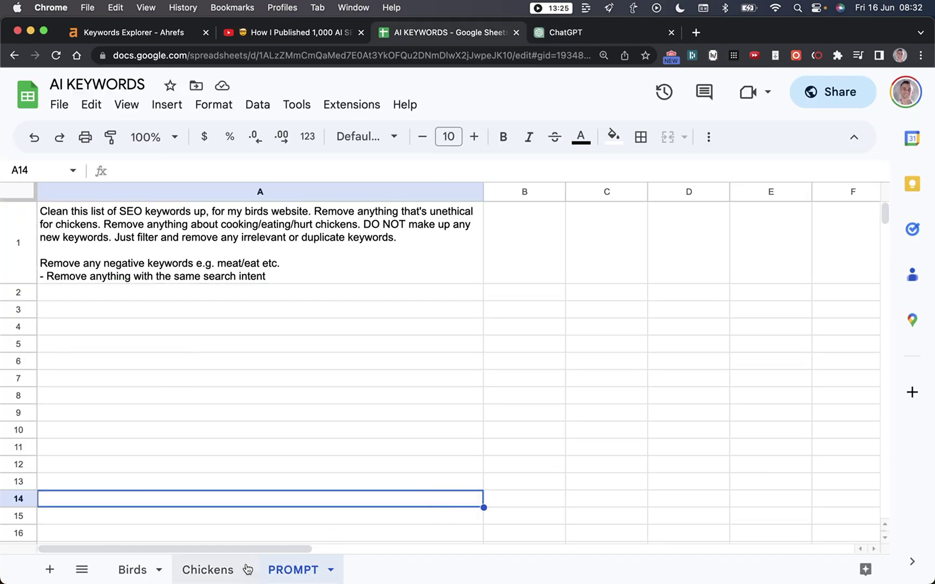
{"action": "left_click", "coordinate": [207, 570]}
{"action": "scroll", "coordinate": [227, 238], "scroll_direction": "down", "scroll_amount": 20}
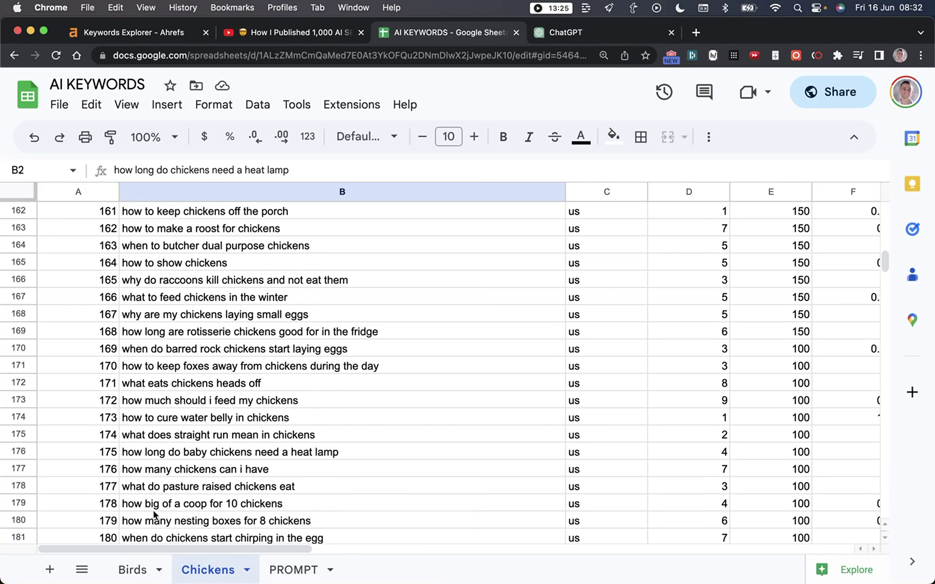
{"action": "scroll", "coordinate": [157, 515], "scroll_direction": "down", "scroll_amount": 3}
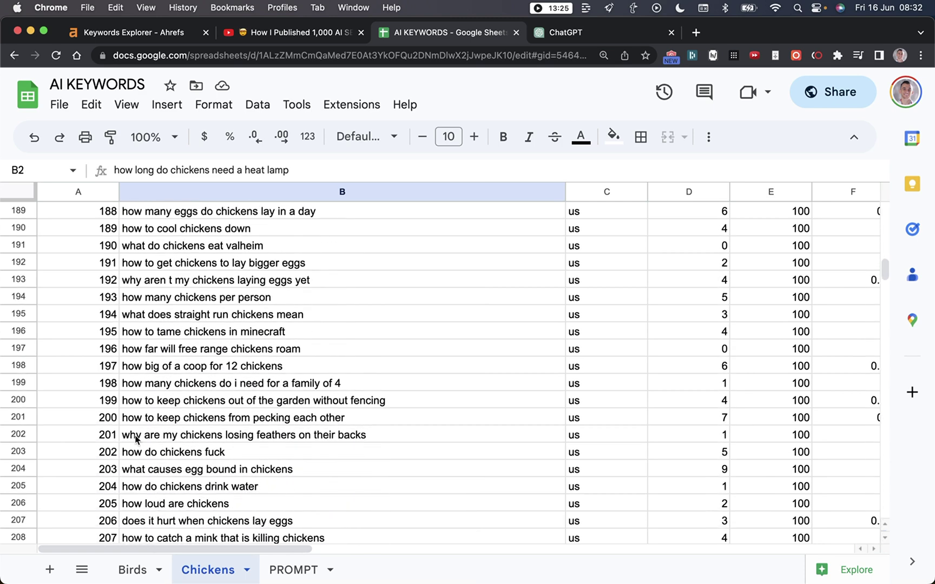
{"action": "left_click", "coordinate": [148, 421], "text": "shift"}
{"action": "key", "text": "super+c"}
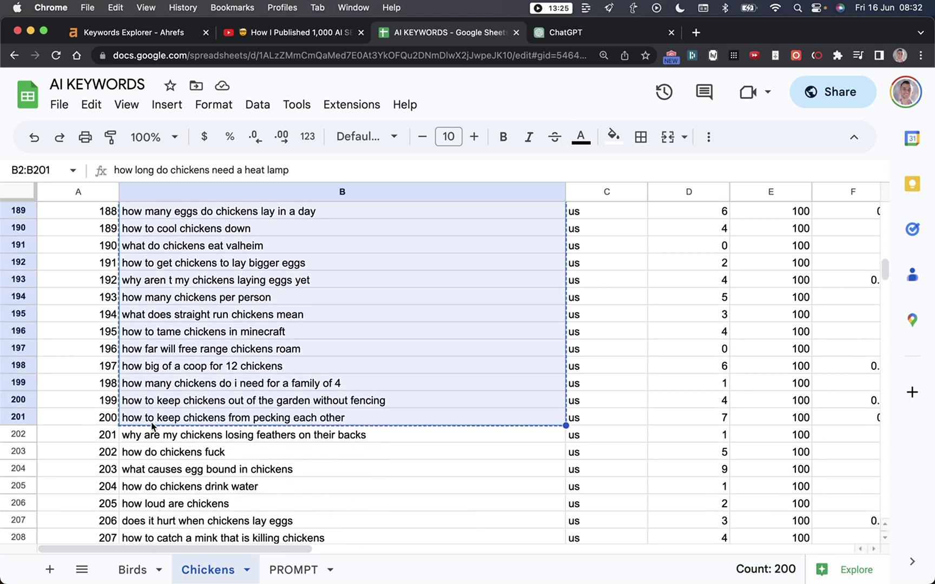
Paste the 200 keywords after the cleaning prompt and send them to GPT-4
{"action": "key", "text": "super+alt+Right"}
{"action": "key", "text": "super+v"}
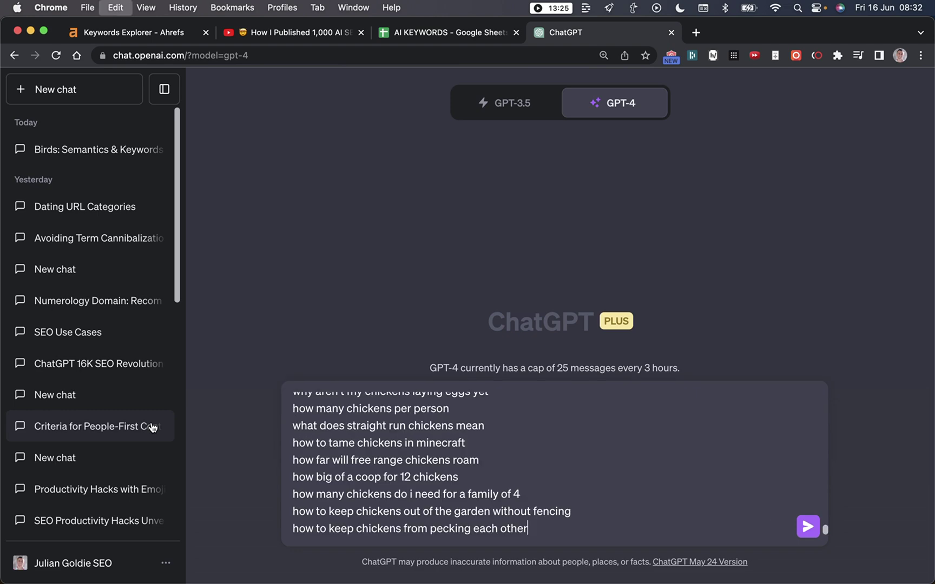
{"action": "key", "text": "Return"}
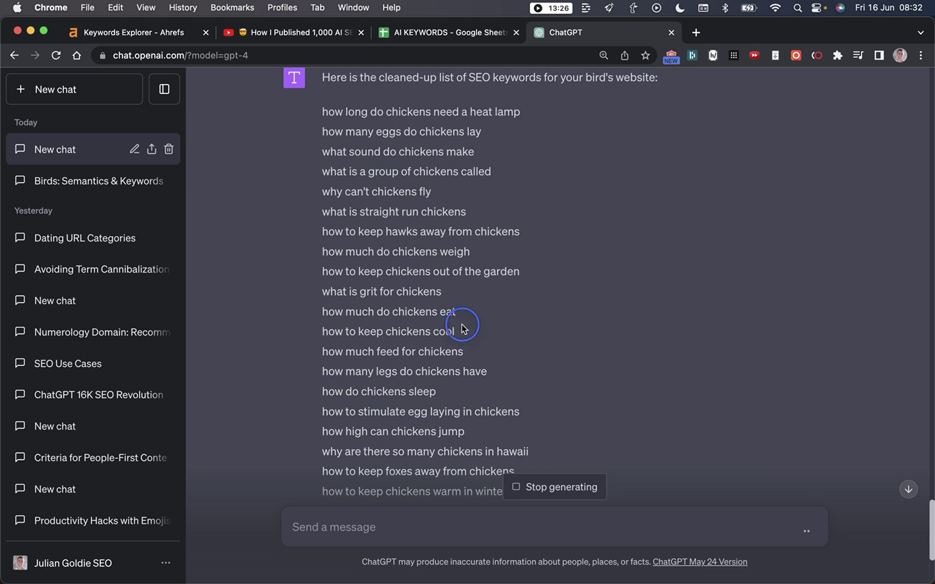
{"action": "scroll", "coordinate": [457, 319], "scroll_direction": "down", "scroll_amount": 8}
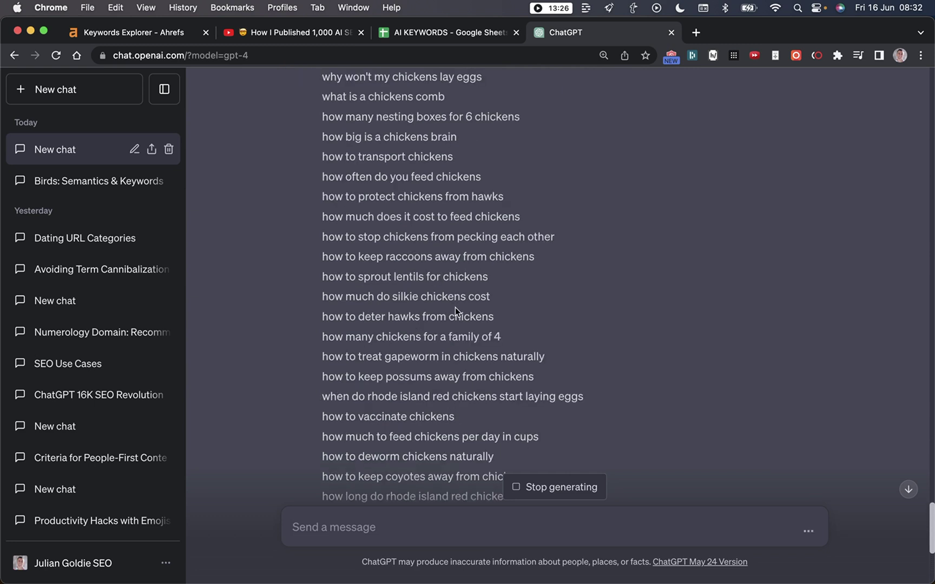
{"action": "scroll", "coordinate": [455, 307], "scroll_direction": "down", "scroll_amount": 10}
{"action": "scroll", "coordinate": [449, 299], "scroll_direction": "up", "scroll_amount": 10}
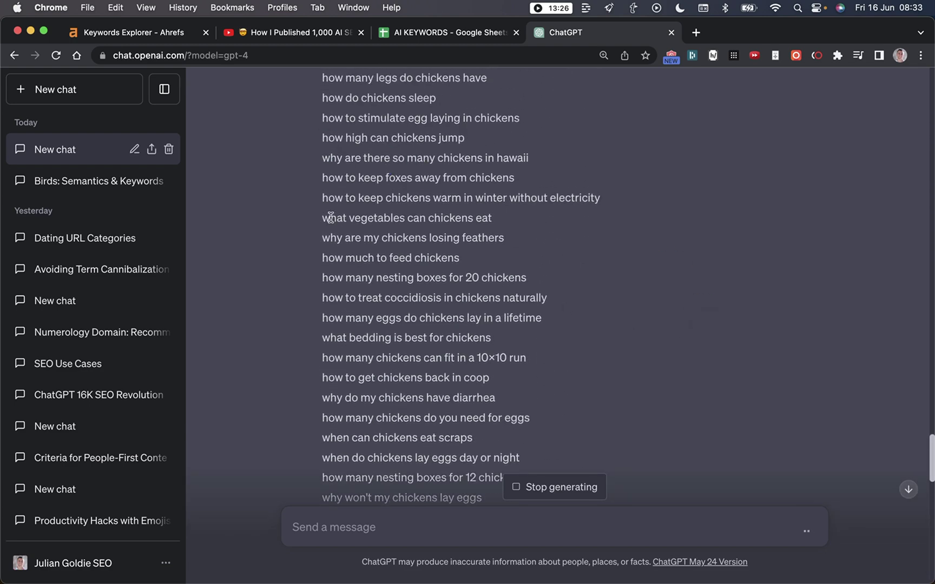
{"action": "scroll", "coordinate": [319, 304], "scroll_direction": "down", "scroll_amount": 8}
{"action": "scroll", "coordinate": [317, 303], "scroll_direction": "down", "scroll_amount": 10}
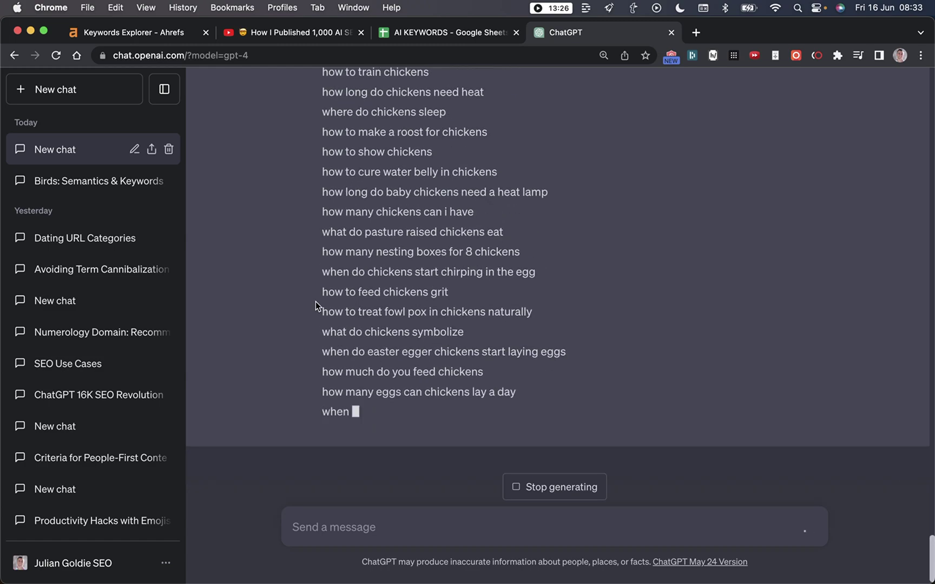
{"action": "scroll", "coordinate": [325, 292], "scroll_direction": "up", "scroll_amount": 15}
{"action": "scroll", "coordinate": [334, 277], "scroll_direction": "down", "scroll_amount": 10}
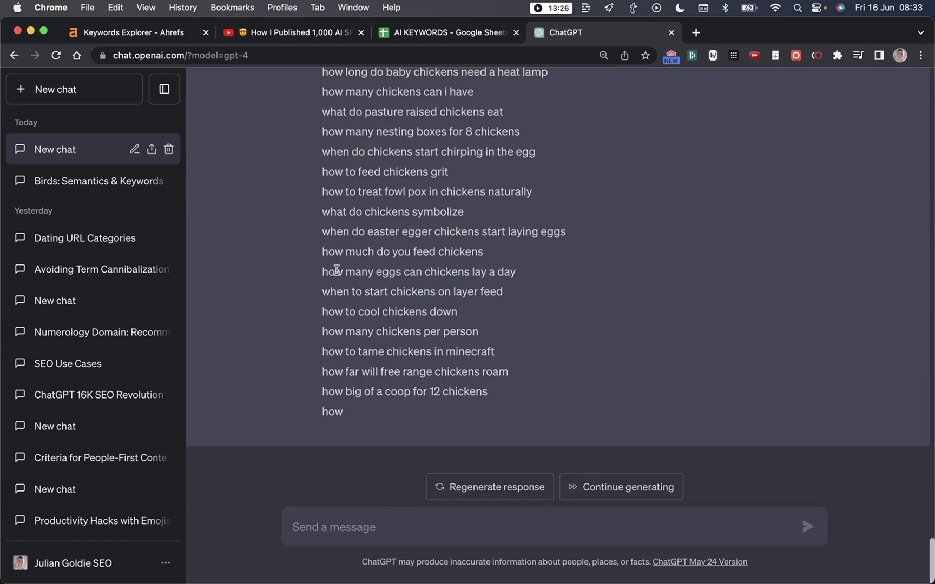
Let GPT-4 finish the cut-off response and copy the cleaned keyword list
{"action": "left_click", "coordinate": [611, 487]}
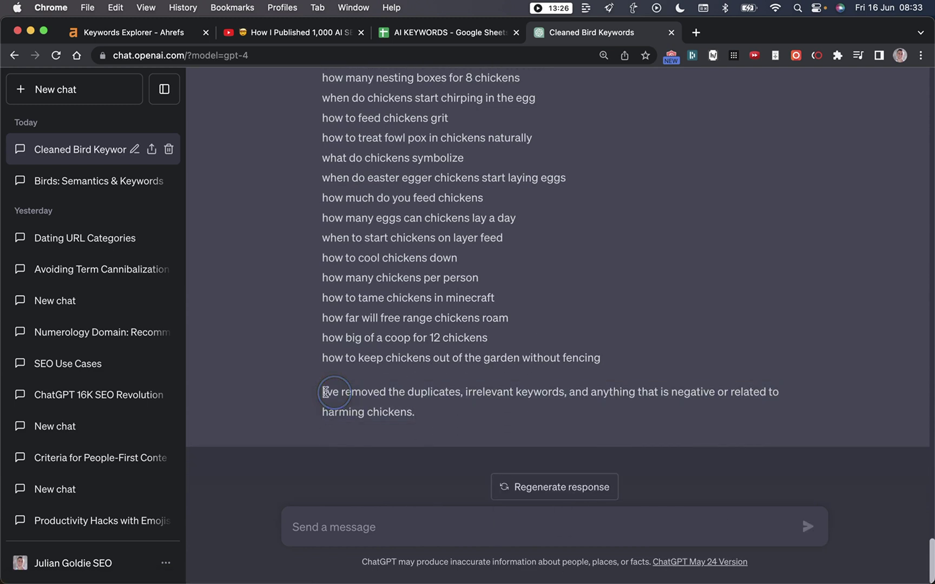
{"action": "left_click_drag", "start_coordinate": [323, 390], "coordinate": [461, 422]}
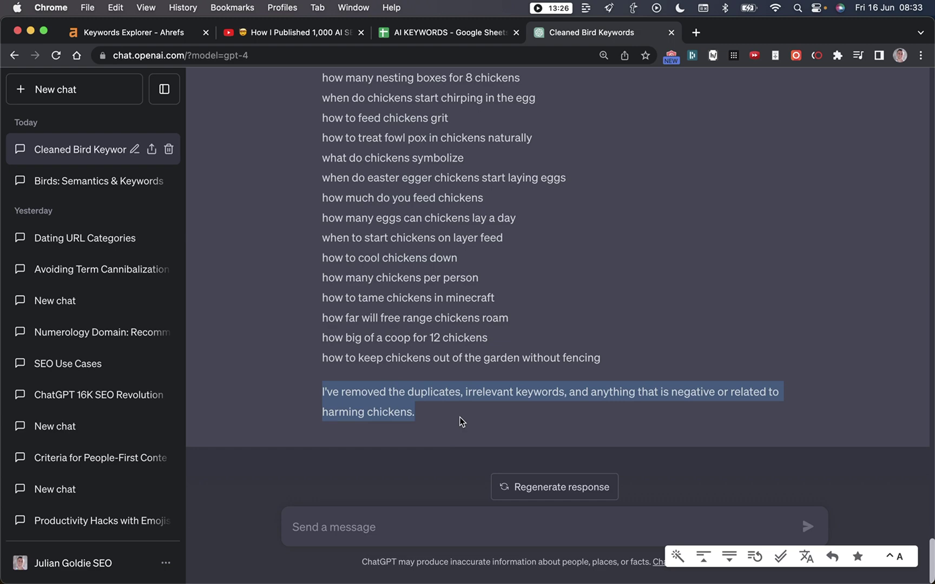
{"action": "left_click", "coordinate": [480, 386]}
{"action": "triple_click", "coordinate": [613, 360]}
{"action": "key", "text": "super+c"}
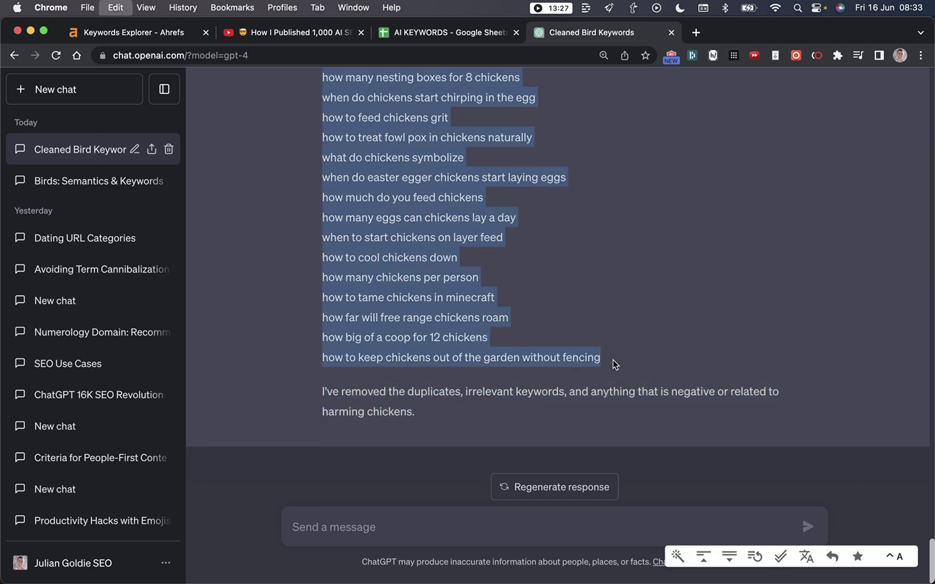
{"action": "key", "text": "ctrl+shift+Tab"}
Paste the cleaned keywords into A3:A99 and rename the sheet to Filtered Sheet
{"action": "left_click", "coordinate": [281, 360]}
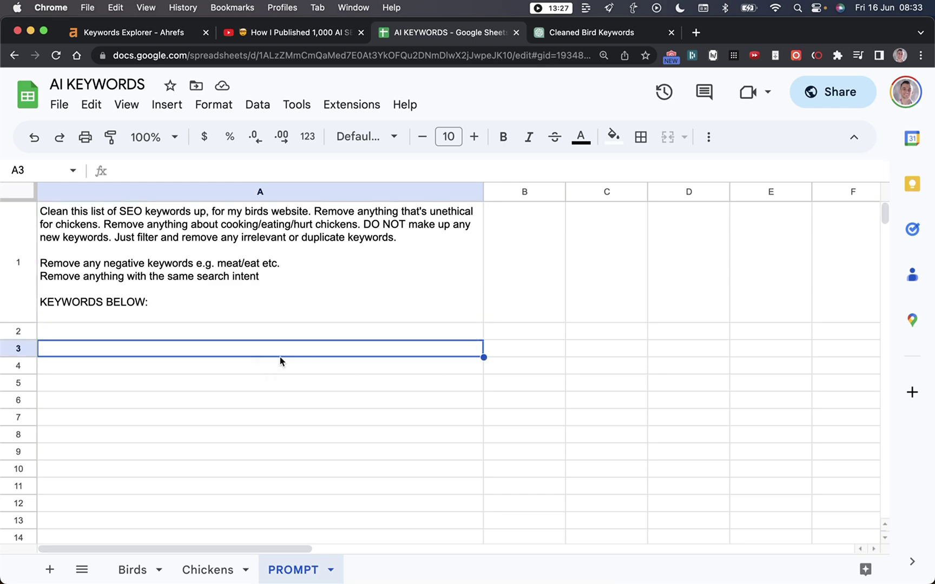
{"action": "key", "text": "super+v"}
{"action": "left_click", "coordinate": [287, 569]}
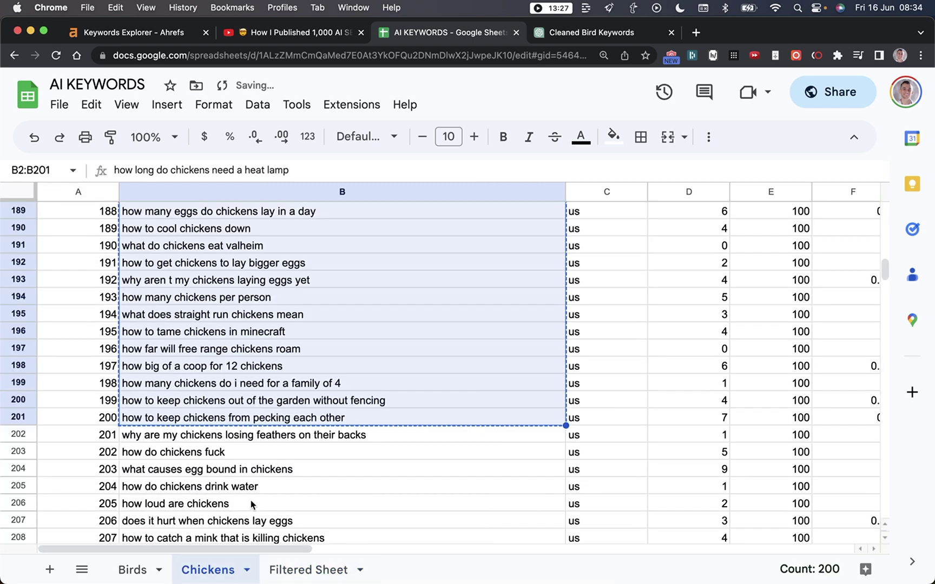
{"action": "left_click", "coordinate": [282, 568]}
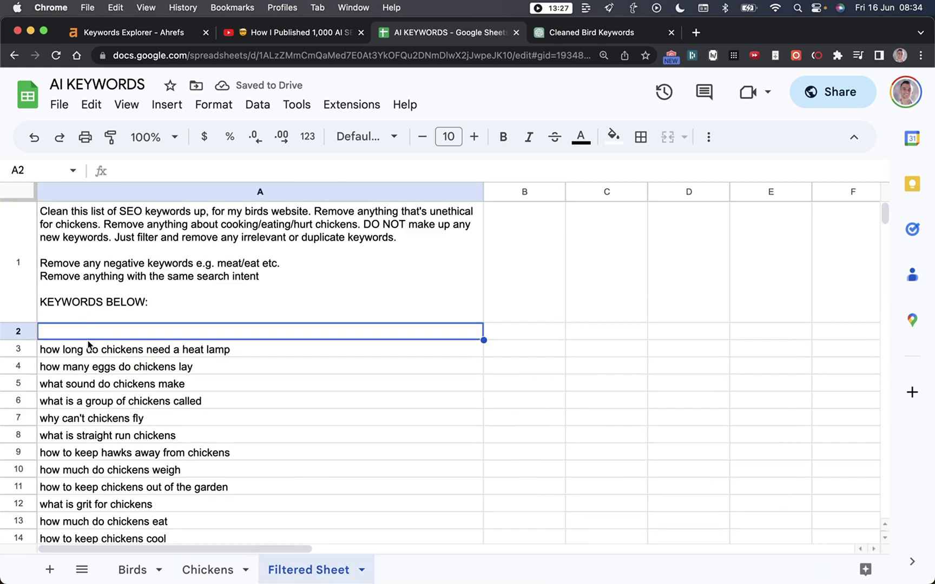
{"action": "left_click", "coordinate": [85, 352]}
{"action": "key", "text": "super+shift+Down"}
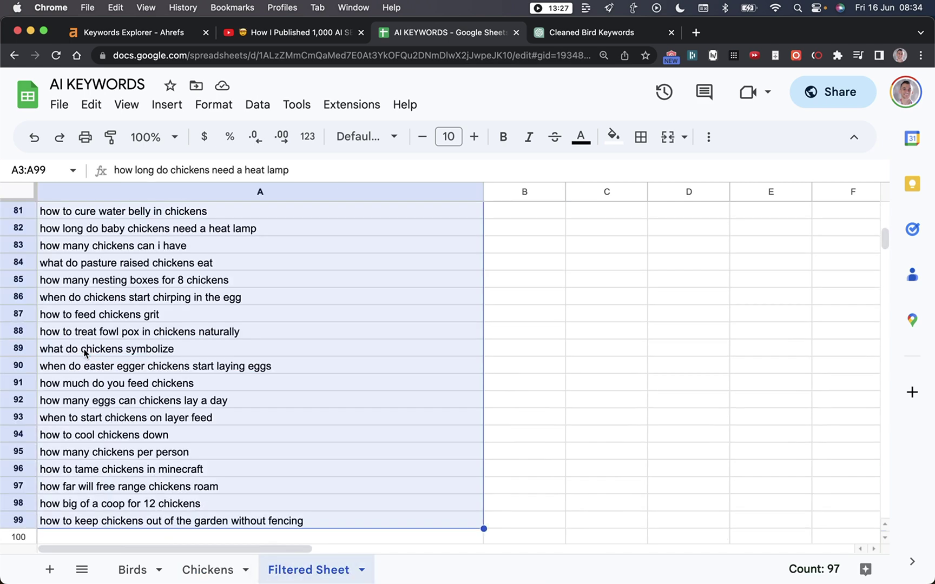
{"action": "key", "text": "Down"}
{"action": "key", "text": "super+Down"}
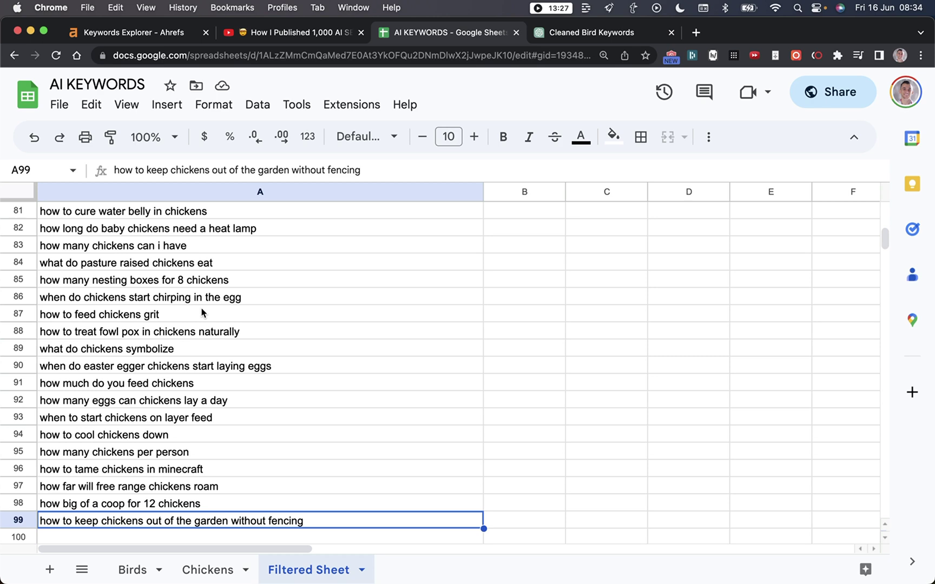
Shade the processed Chickens rows 2–201 with a light green fill
{"action": "key", "text": "alt+Up"}
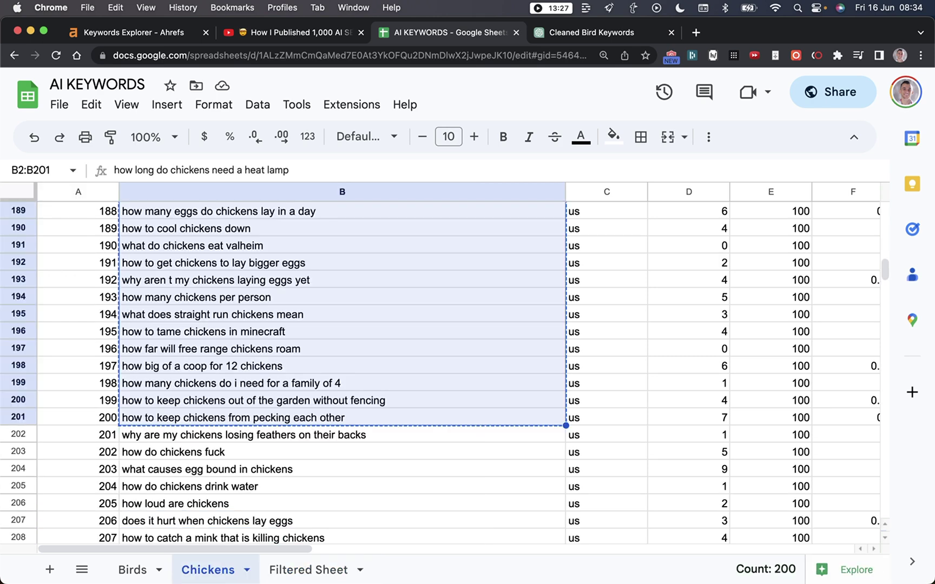
{"action": "left_click", "coordinate": [12, 435]}
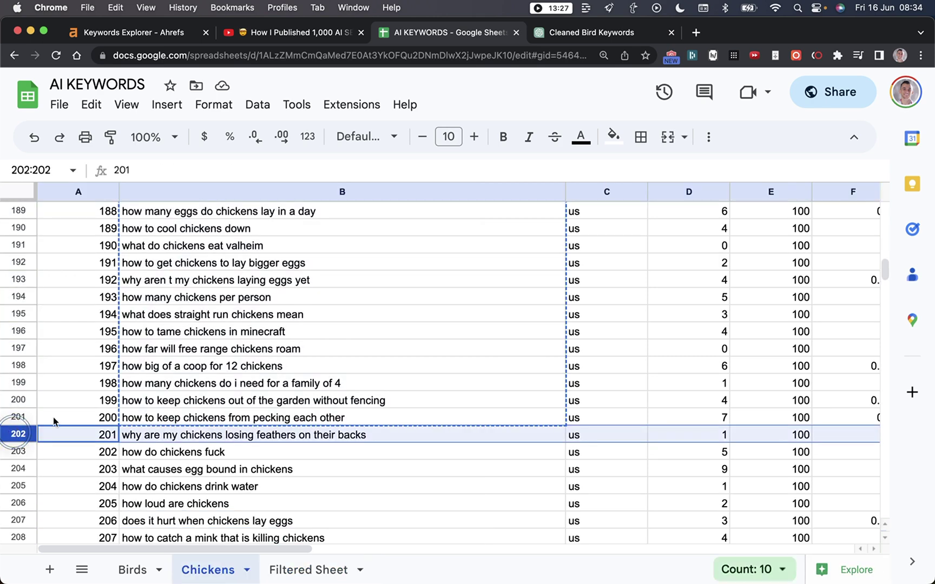
{"action": "key", "text": "Up"}
{"action": "scroll", "coordinate": [280, 328], "scroll_direction": "up", "scroll_amount": 20}
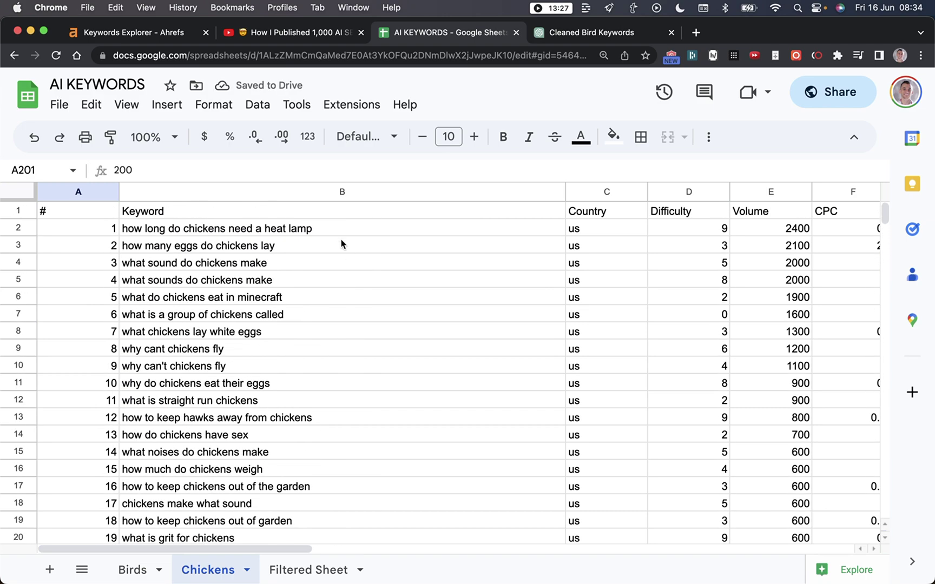
{"action": "left_click", "coordinate": [341, 231], "text": "shift"}
{"action": "left_click", "coordinate": [613, 137]}
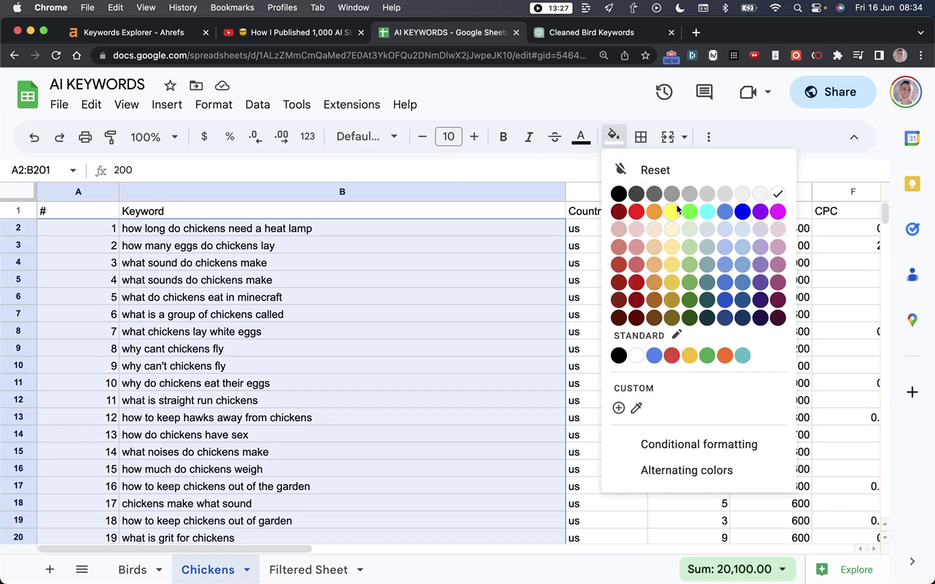
{"action": "left_click", "coordinate": [689, 229]}
{"action": "scroll", "coordinate": [184, 330], "scroll_direction": "down", "scroll_amount": 20}
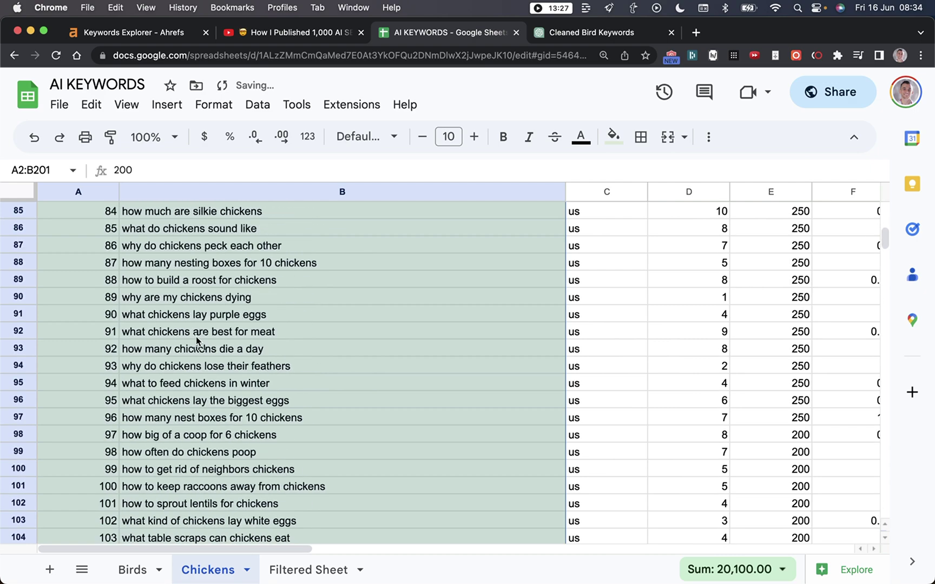
{"action": "scroll", "coordinate": [197, 340], "scroll_direction": "down", "scroll_amount": 5}
Copy the keyword-cleaning prompt from Filtered Sheet cell A1 into ChatGPT's message box
{"action": "left_click", "coordinate": [308, 570]}
{"action": "key", "text": "Return"}
{"action": "key", "text": "super+a"}
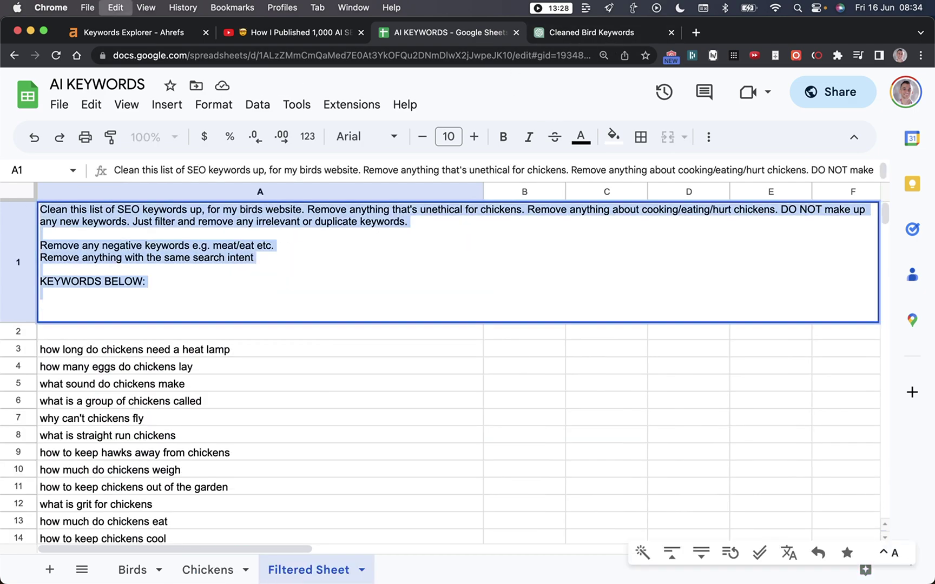
{"action": "key", "text": "ctrl+Tab"}
{"action": "key", "text": "super+v"}
{"action": "key", "text": "super+a"}
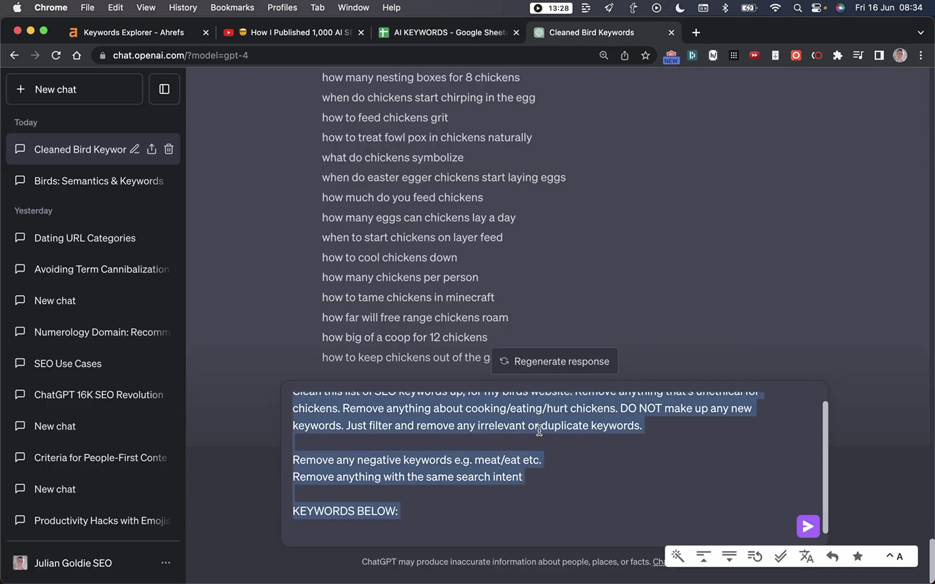
{"action": "left_click", "coordinate": [540, 430]}
Review the pasted prompt in ChatGPT and glance back at the keyword spreadsheet
{"action": "scroll", "coordinate": [290, 483], "scroll_direction": "up", "scroll_amount": 1}
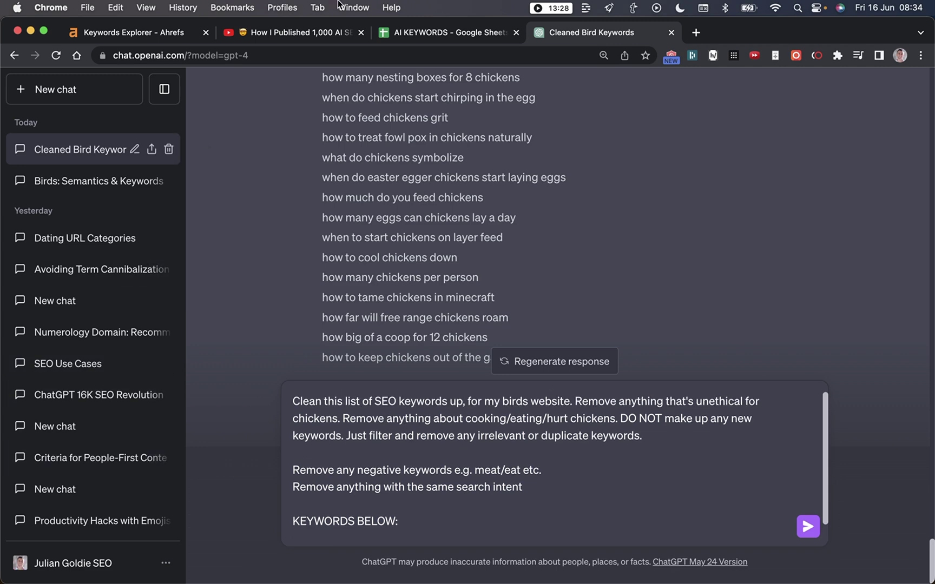
{"action": "key", "text": "ctrl+shift+Tab"}
{"action": "key", "text": "ctrl+Tab"}
{"action": "scroll", "coordinate": [503, 314], "scroll_direction": "up", "scroll_amount": 5}
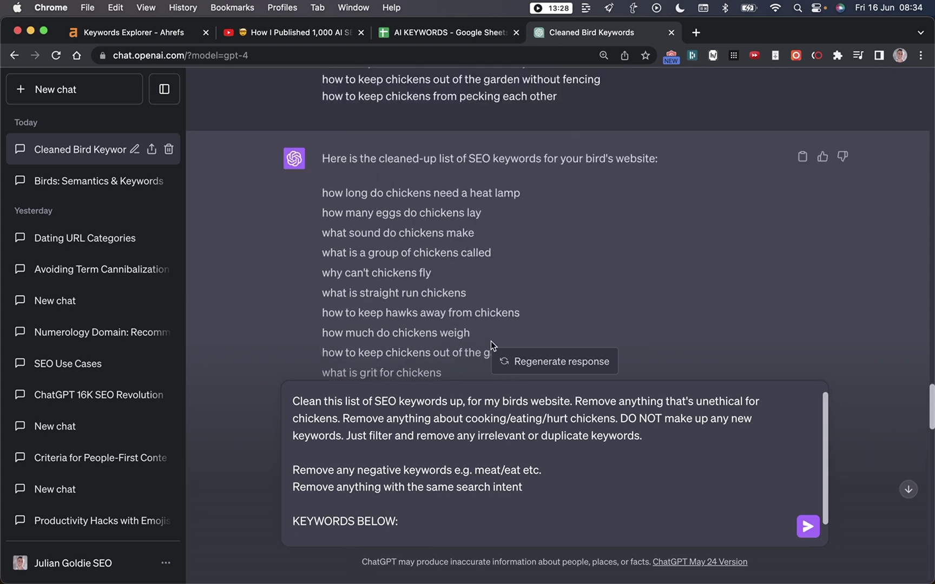
{"action": "scroll", "coordinate": [495, 325], "scroll_direction": "down", "scroll_amount": 5}
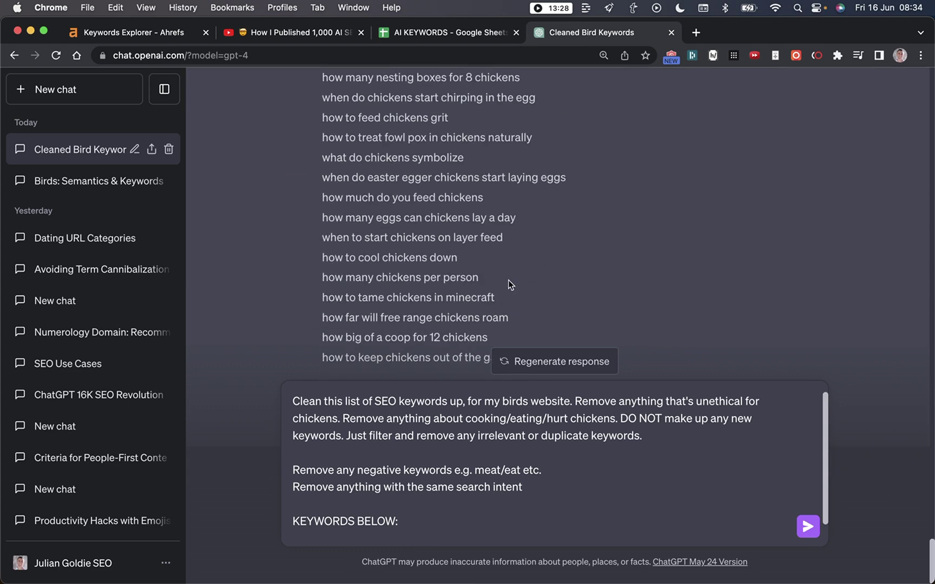
{"action": "key", "text": "ctrl+shift+Tab"}
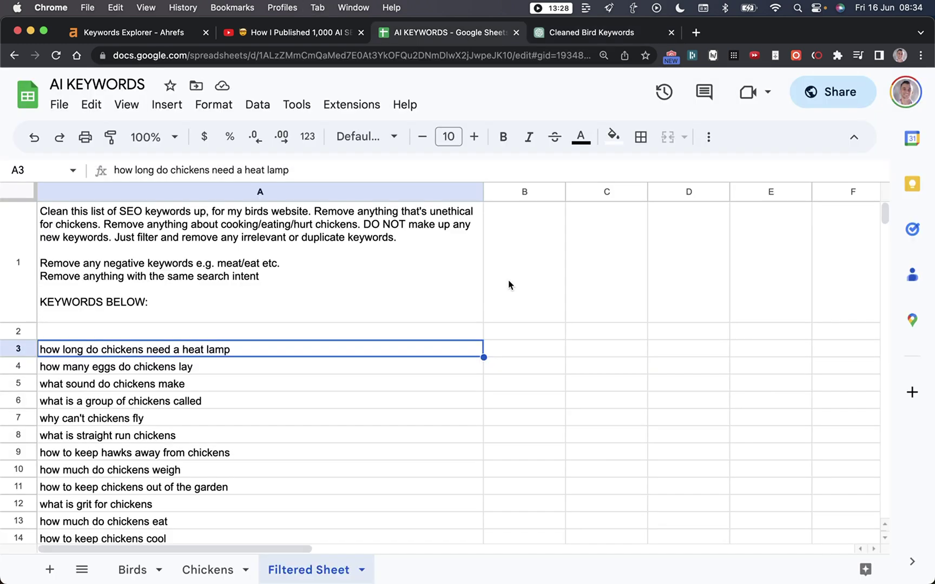
Check the rotisserie keyword in Chickens row 26 and search Filtered Sheet for 'rotisseri'
{"action": "left_click", "coordinate": [205, 570]}
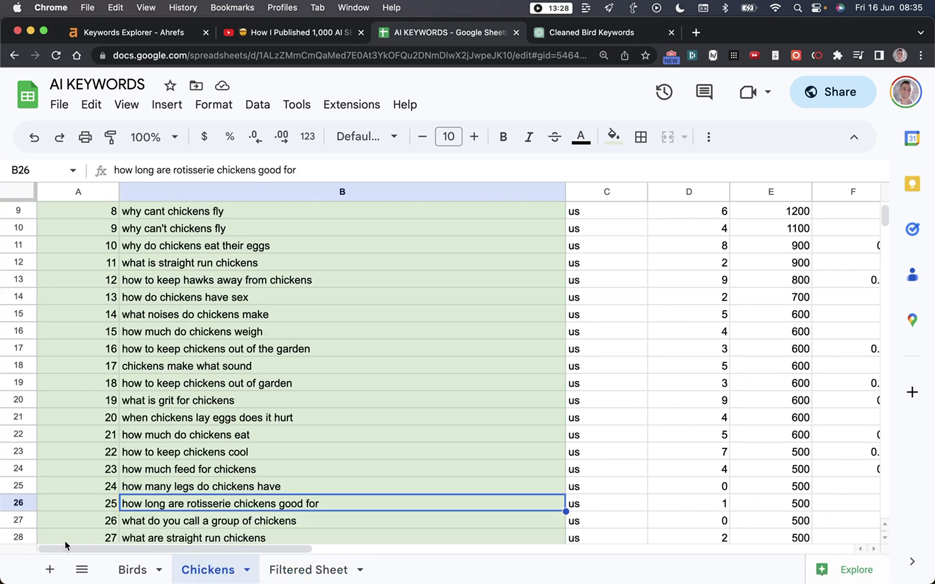
{"action": "left_click", "coordinate": [29, 507]}
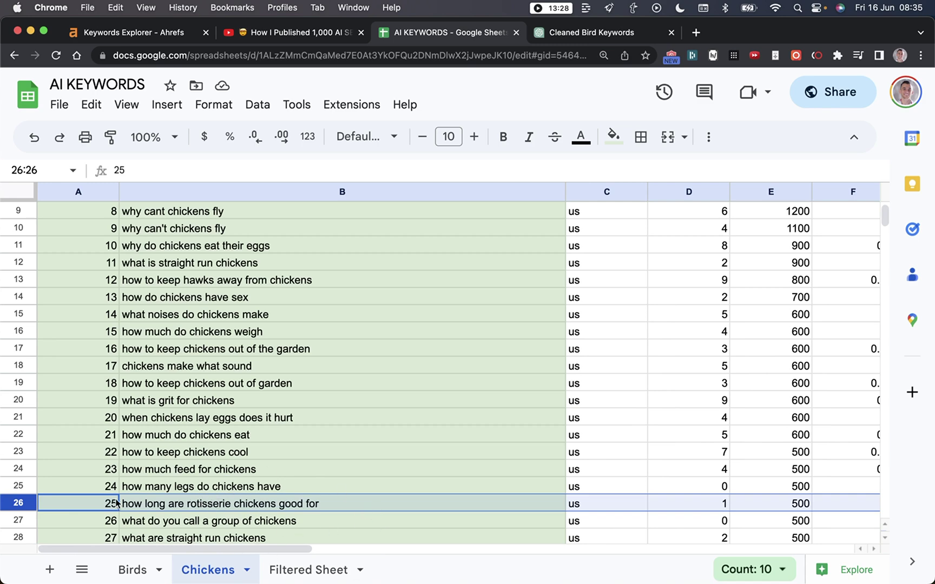
{"action": "left_click", "coordinate": [296, 566]}
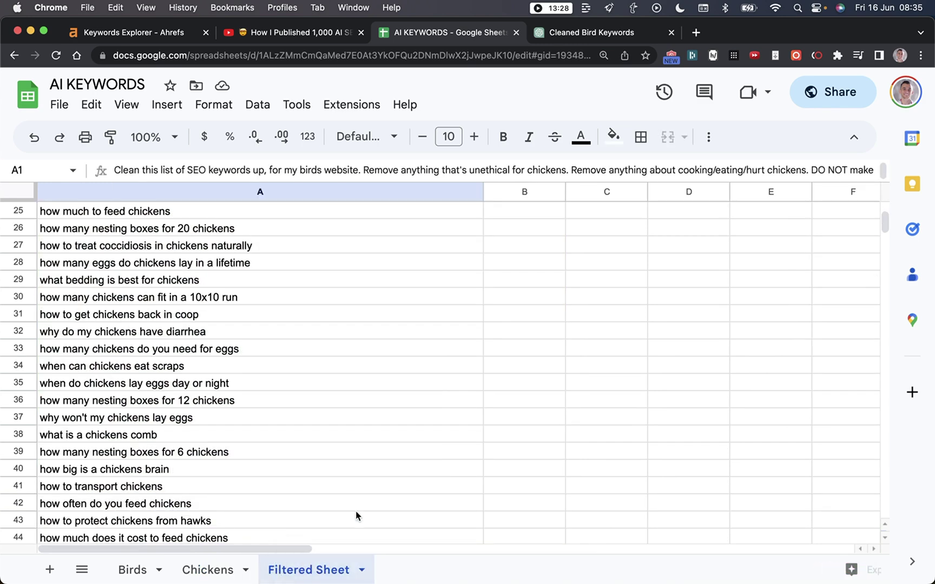
{"action": "key", "text": "super+f"}
{"action": "type", "text": "rotisseri"}
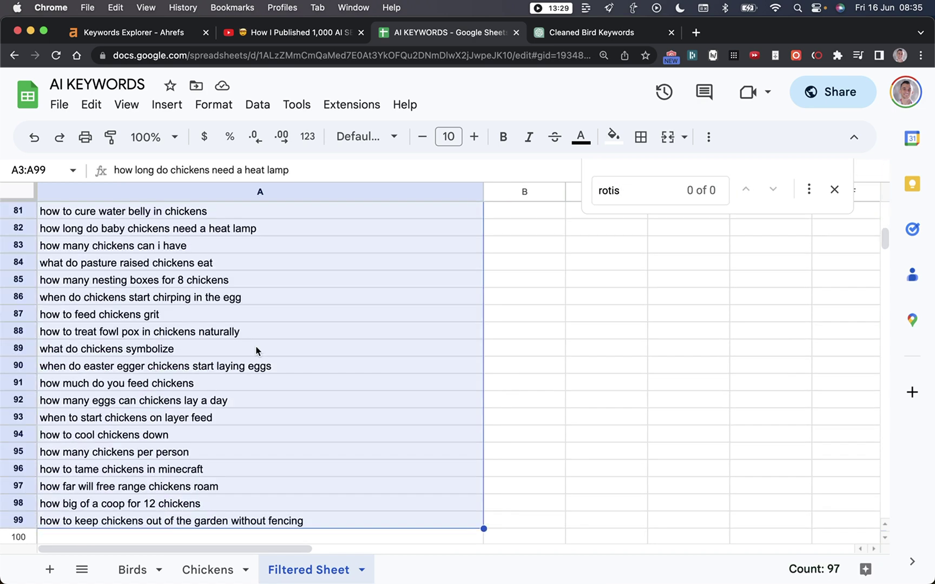
{"action": "scroll", "coordinate": [256, 350], "scroll_direction": "up", "scroll_amount": 15}
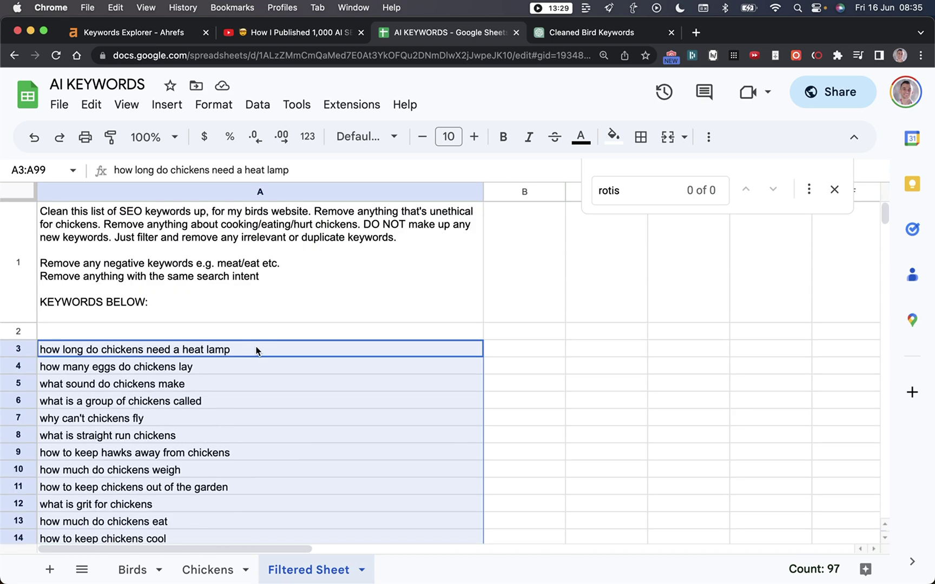
Move to the empty row below the last filtered keyword in Filtered Sheet
{"action": "left_click", "coordinate": [257, 350]}
{"action": "key", "text": "super+Down"}
{"action": "key", "text": "Down"}
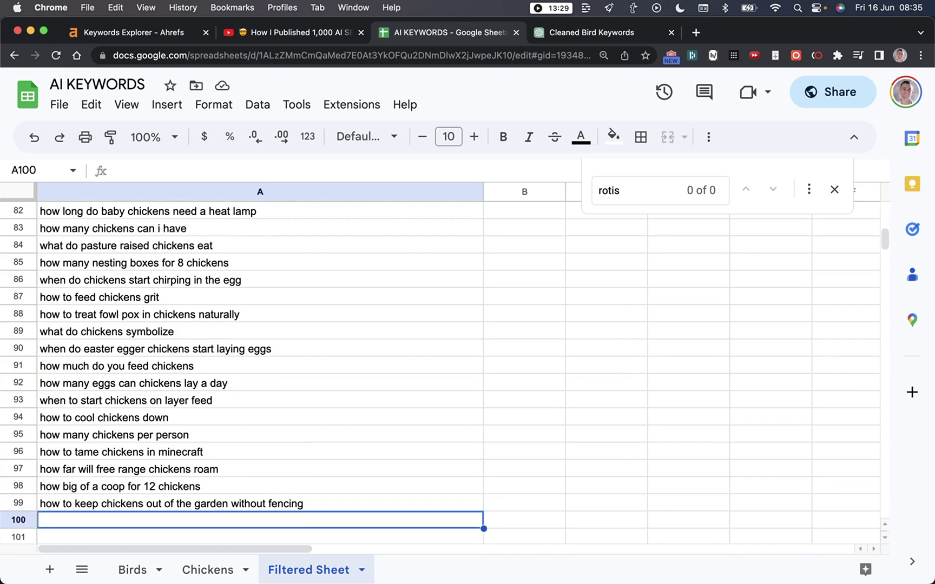
Select the next 200-keyword batch, B203 to B402, in the Chickens sheet
{"action": "left_click", "coordinate": [207, 570]}
{"action": "scroll", "coordinate": [167, 365], "scroll_direction": "down", "scroll_amount": 20}
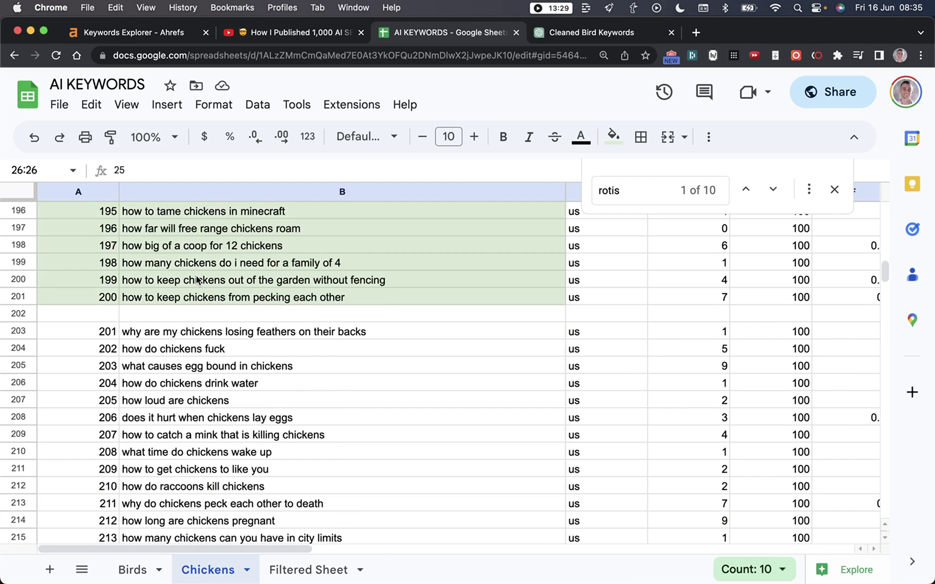
{"action": "left_click", "coordinate": [168, 365]}
{"action": "scroll", "coordinate": [249, 419], "scroll_direction": "down", "scroll_amount": 20}
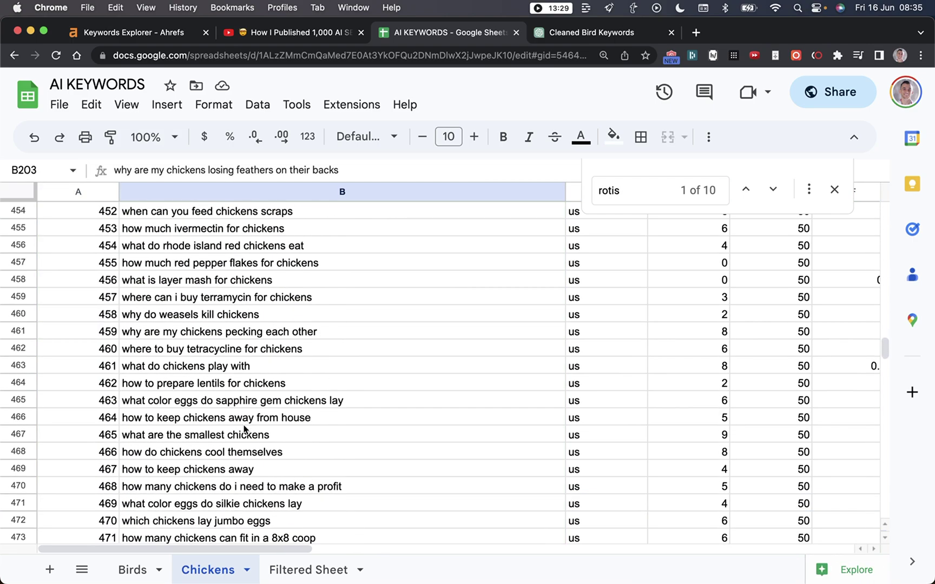
{"action": "scroll", "coordinate": [241, 421], "scroll_direction": "up", "scroll_amount": 5}
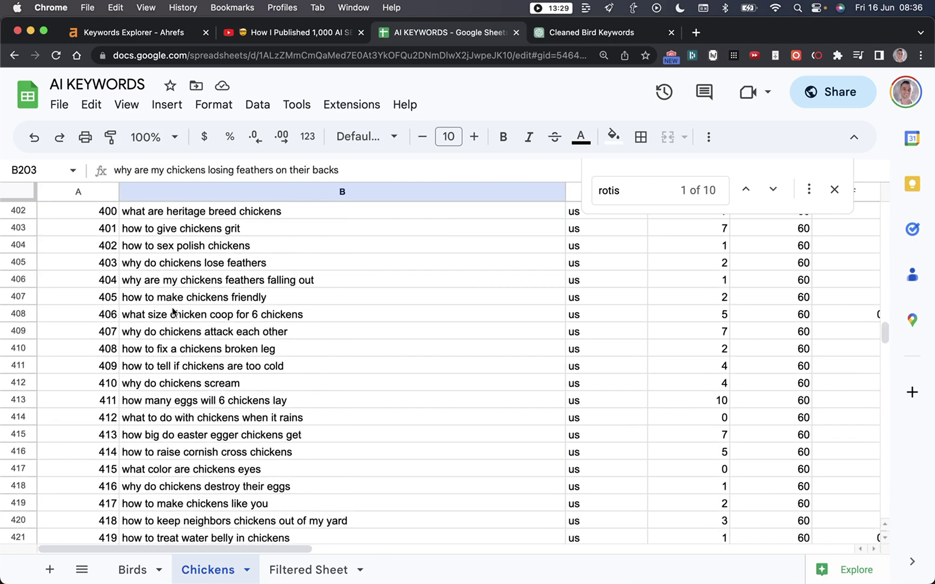
{"action": "scroll", "coordinate": [162, 297], "scroll_direction": "up", "scroll_amount": 2}
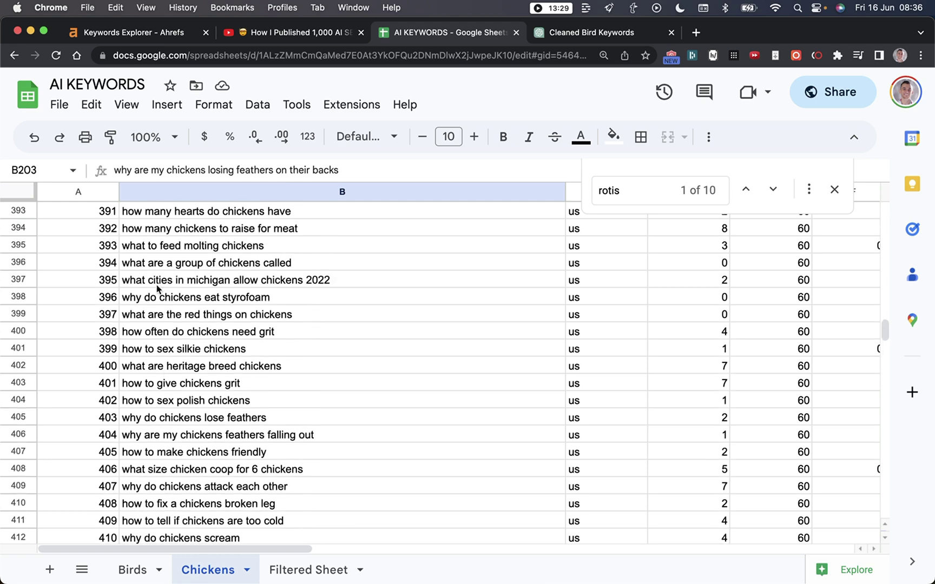
{"action": "left_click", "coordinate": [153, 366], "text": "shift"}
Paste keywords 201–400 under the cleaning prompt in ChatGPT and send them to GPT-4
{"action": "key", "text": "super+c"}
{"action": "key", "text": "ctrl+Tab"}
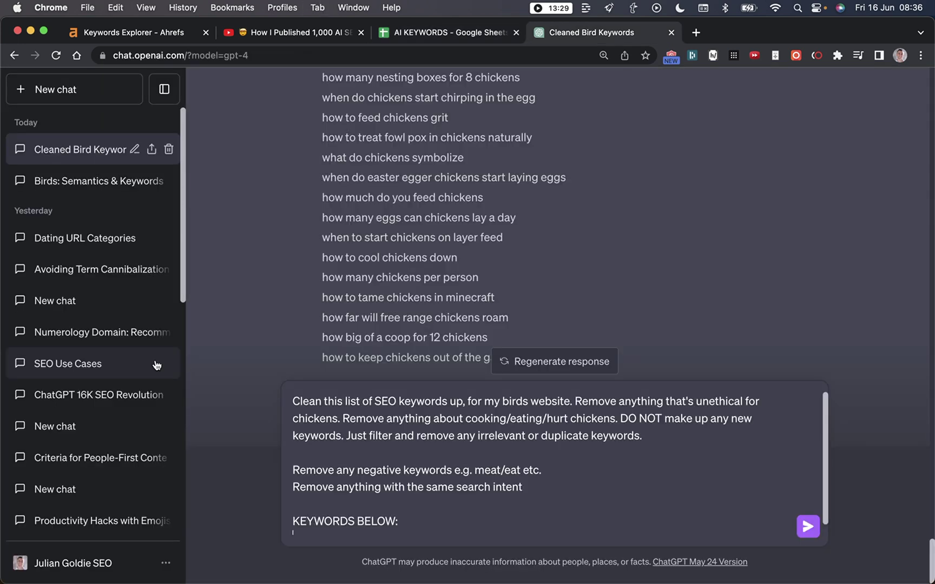
{"action": "key", "text": "super+v"}
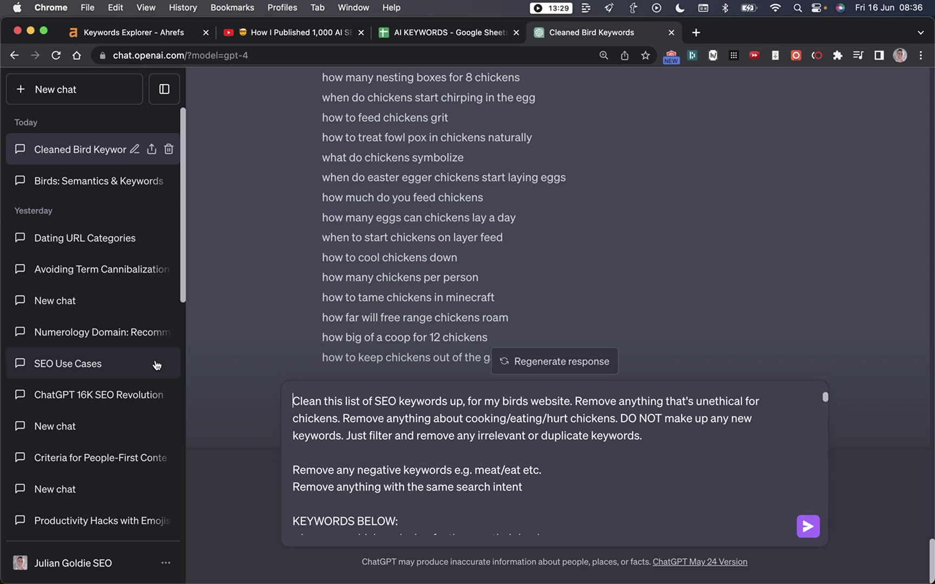
{"action": "key", "text": "Return"}
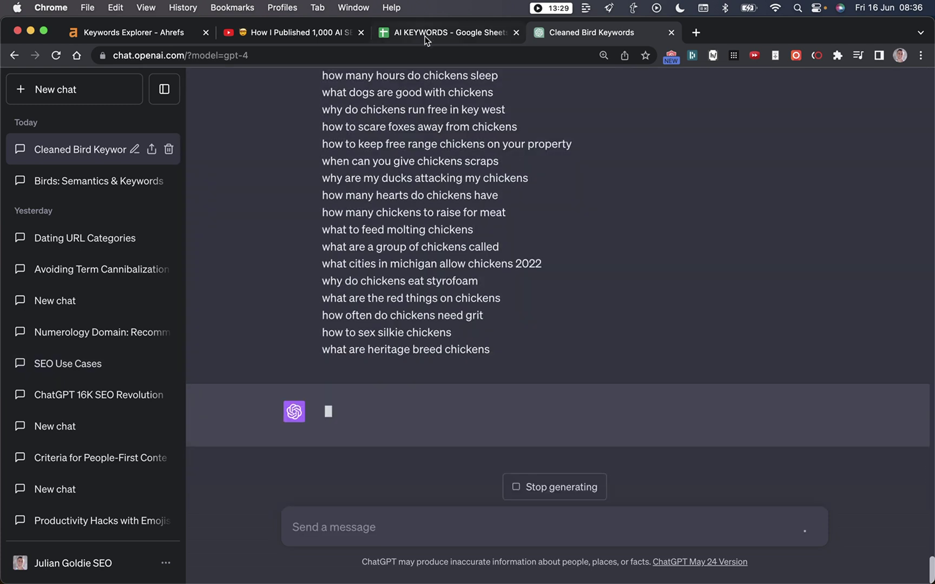
Mark the start of the next batch at B403 in the Chickens sheet
{"action": "key", "text": "ctrl+shift+Tab"}
{"action": "left_click", "coordinate": [403, 381]}
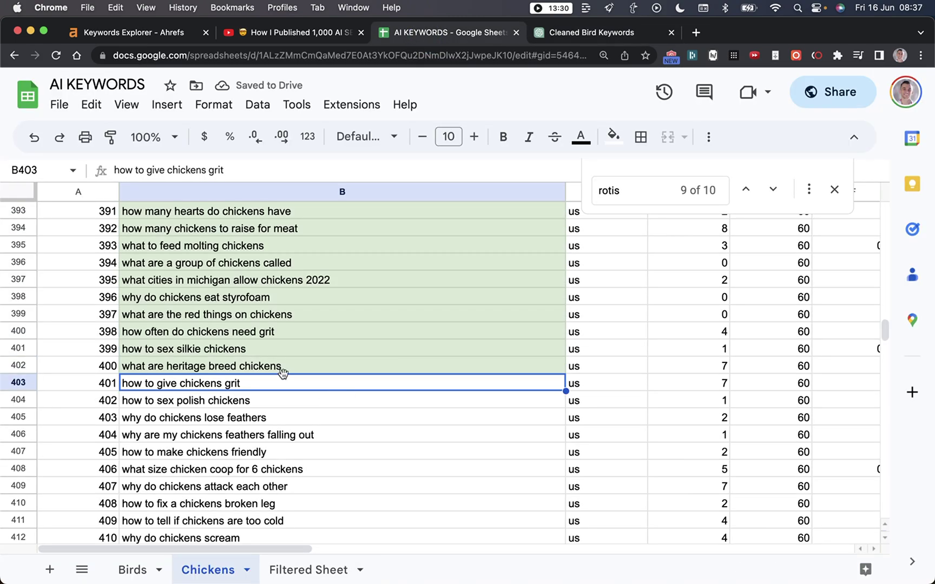
{"action": "scroll", "coordinate": [284, 379], "scroll_direction": "down", "scroll_amount": 10}
{"action": "scroll", "coordinate": [301, 402], "scroll_direction": "down", "scroll_amount": 9}
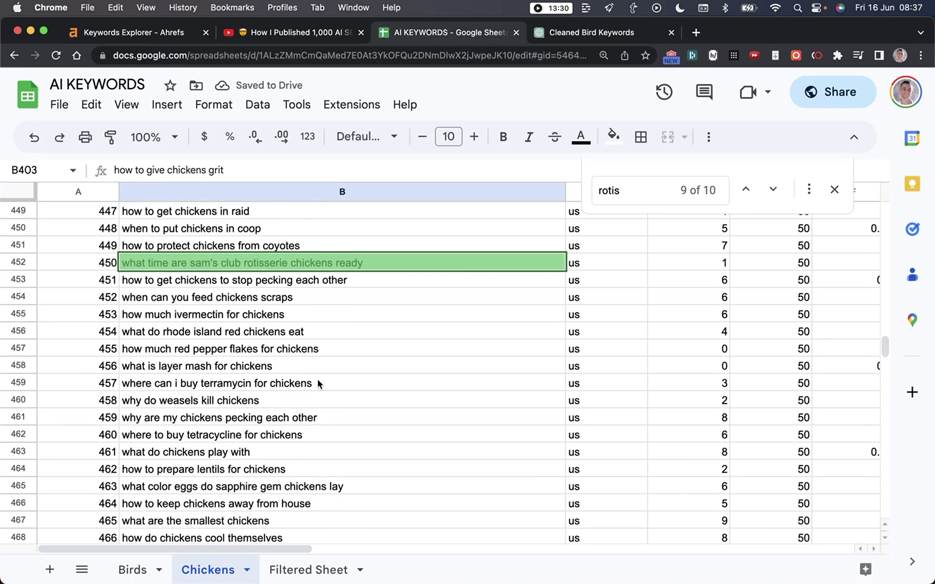
{"action": "scroll", "coordinate": [291, 431], "scroll_direction": "down", "scroll_amount": 20}
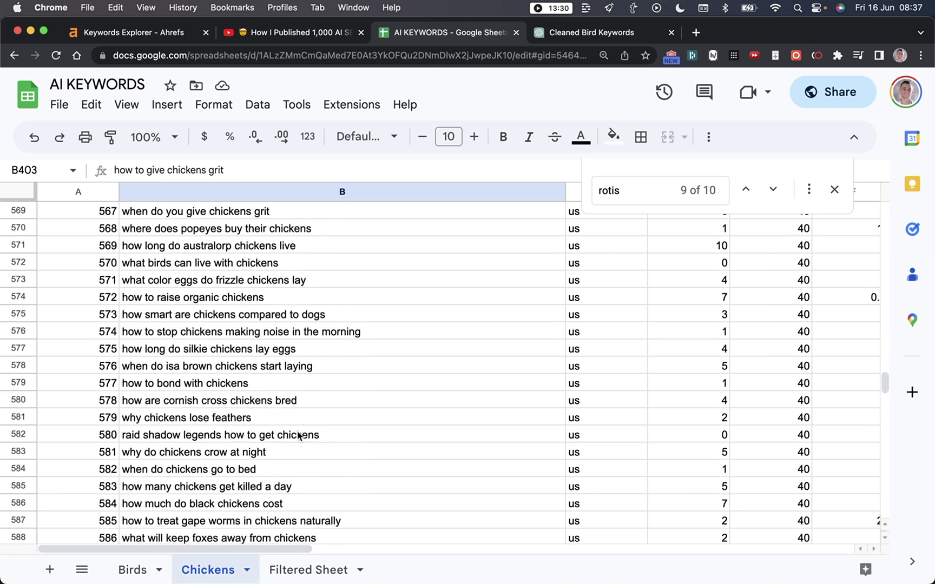
{"action": "scroll", "coordinate": [184, 447], "scroll_direction": "down", "scroll_amount": 1}
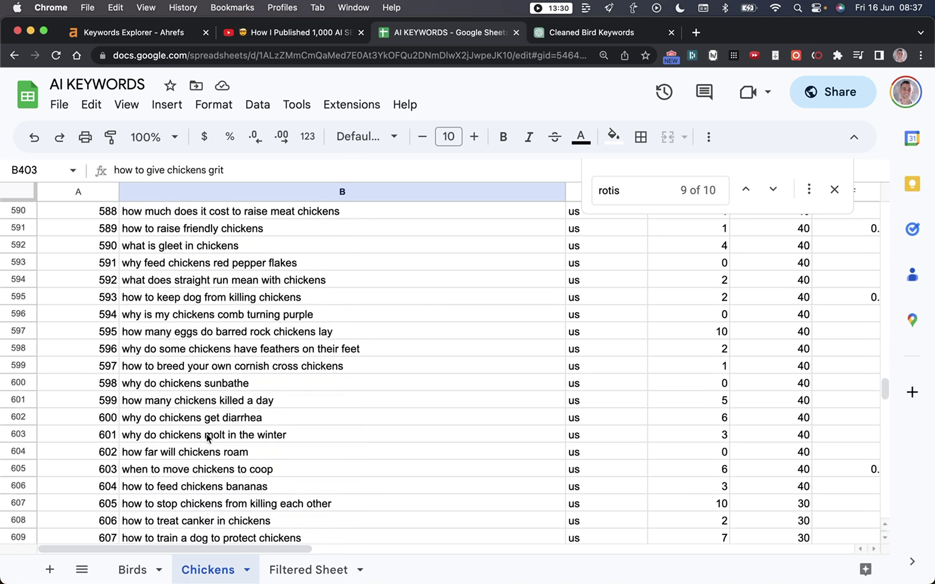
Send ChatGPT the next keyword batch with the A1 cleaning prompt placed above it
{"action": "left_click", "coordinate": [305, 569]}
{"action": "key", "text": "ctrl+Tab"}
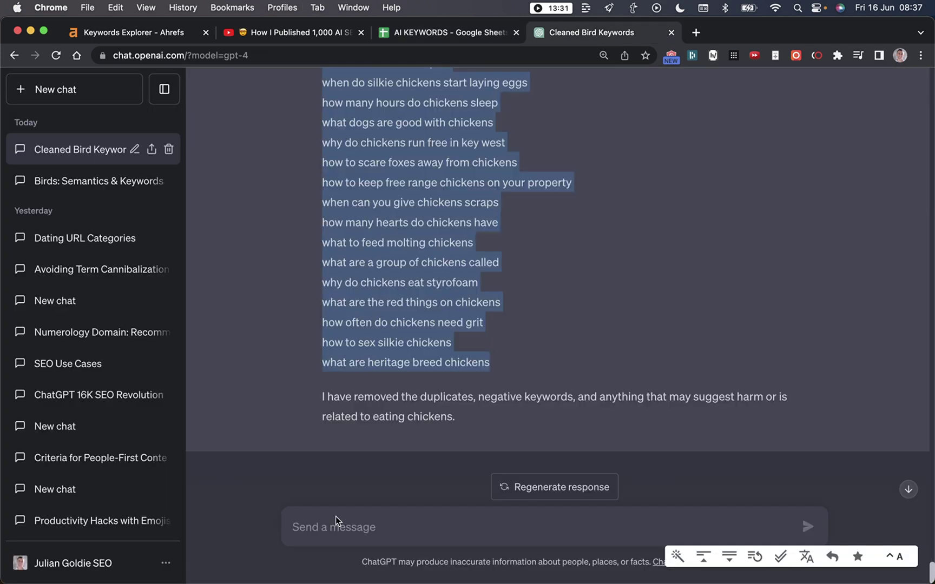
{"action": "left_click", "coordinate": [344, 524]}
{"action": "key", "text": "super+v"}
{"action": "key", "text": "ctrl+shift+Tab"}
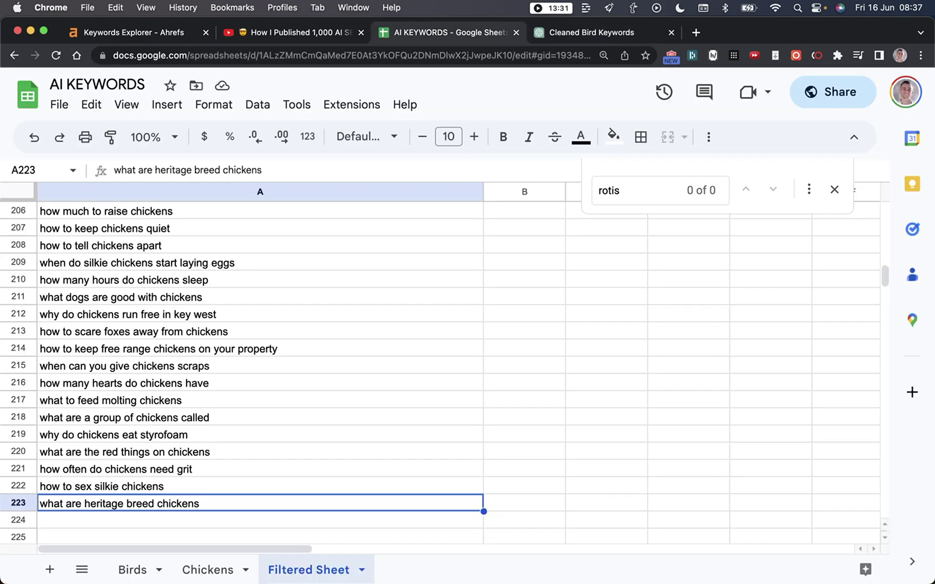
{"action": "key", "text": "super+Up"}
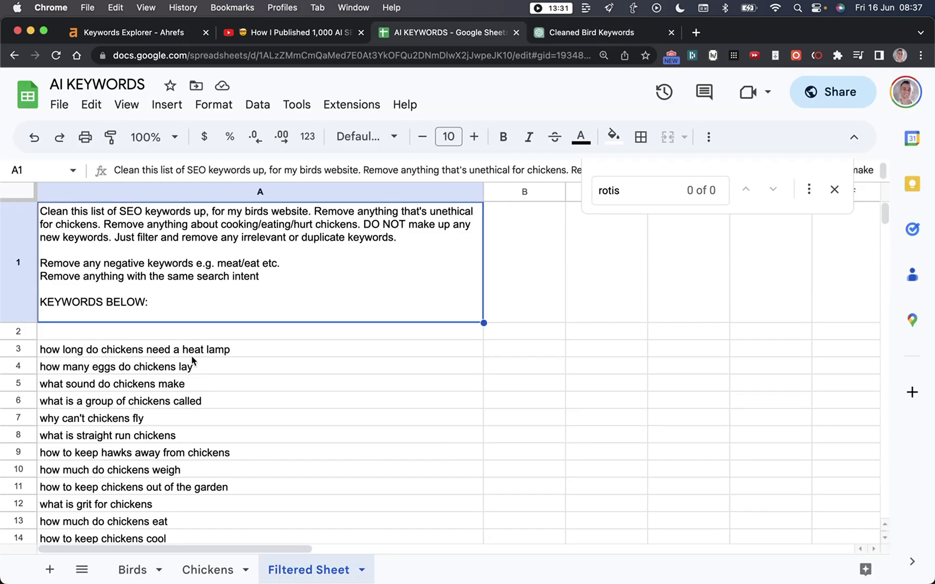
{"action": "key", "text": "super+c"}
{"action": "key", "text": "ctrl+Tab"}
{"action": "key", "text": "super+Up"}
{"action": "key", "text": "super+v"}
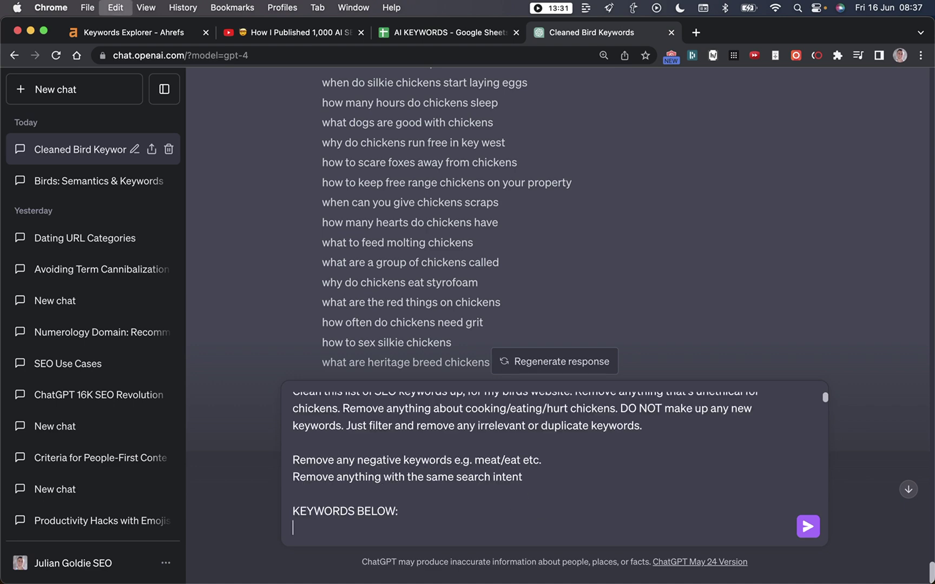
{"action": "key", "text": "Return"}
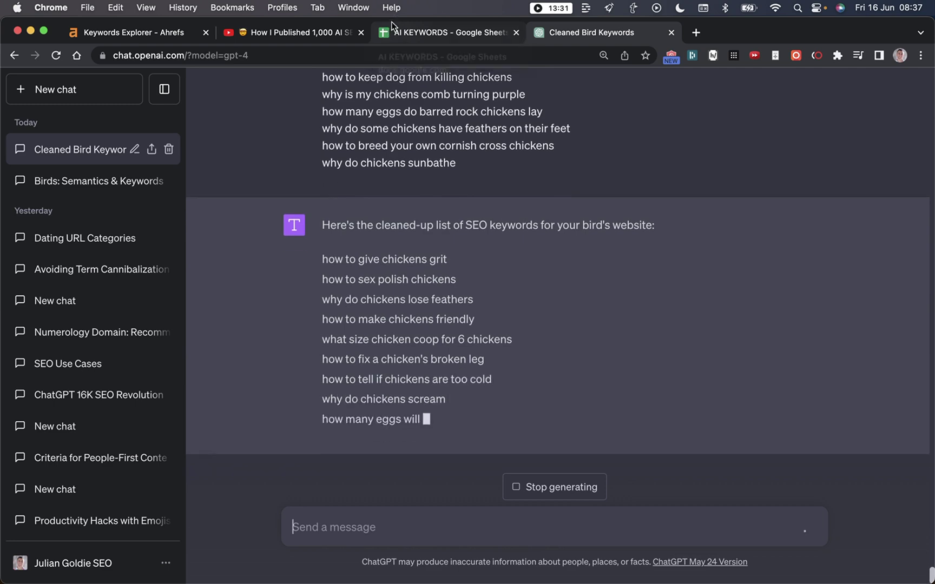
Move to the empty row below the last keyword in Filtered Sheet
{"action": "left_click", "coordinate": [388, 31]}
{"action": "left_click", "coordinate": [246, 346]}
{"action": "key", "text": "super+Down"}
{"action": "key", "text": "Down"}
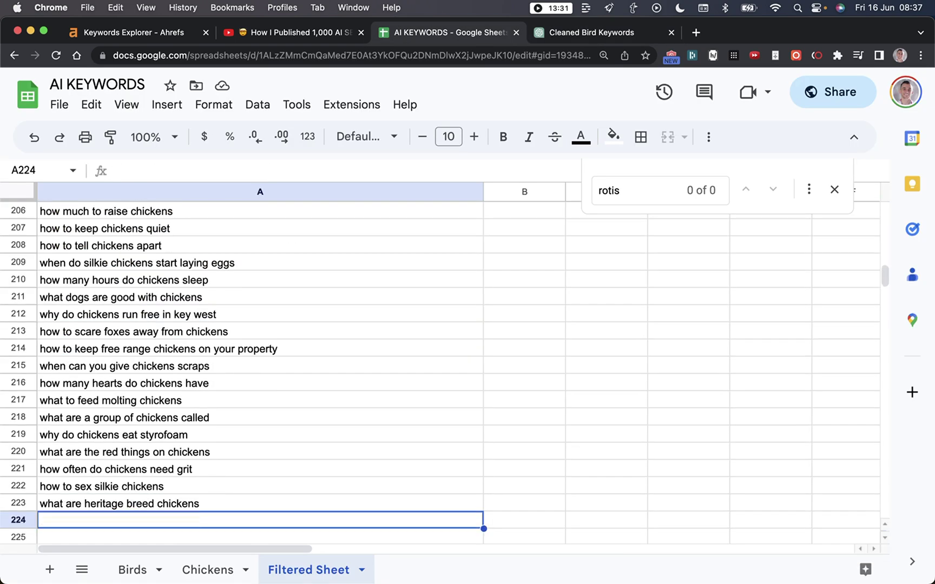
Read GPT-4's reply and select its whole cleaned keyword list
{"action": "key", "text": "ctrl+Tab"}
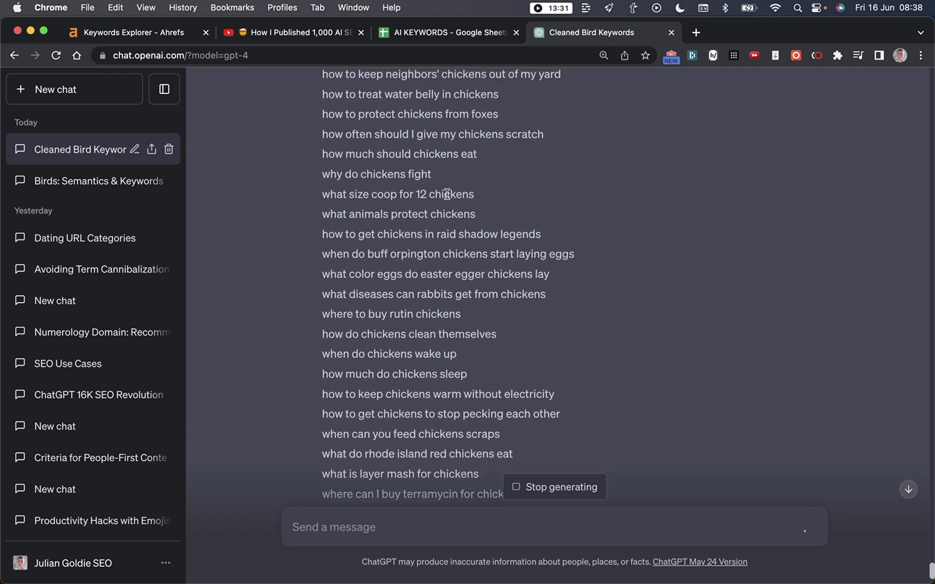
{"action": "scroll", "coordinate": [447, 194], "scroll_direction": "down", "scroll_amount": 4}
{"action": "scroll", "coordinate": [474, 236], "scroll_direction": "up", "scroll_amount": 6}
{"action": "scroll", "coordinate": [477, 265], "scroll_direction": "down", "scroll_amount": 10}
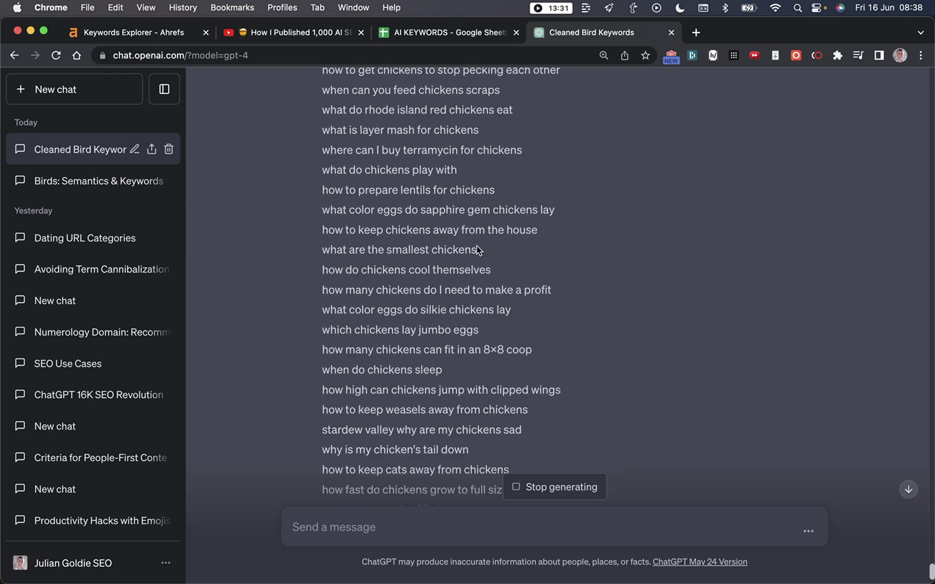
{"action": "scroll", "coordinate": [478, 249], "scroll_direction": "down", "scroll_amount": 3}
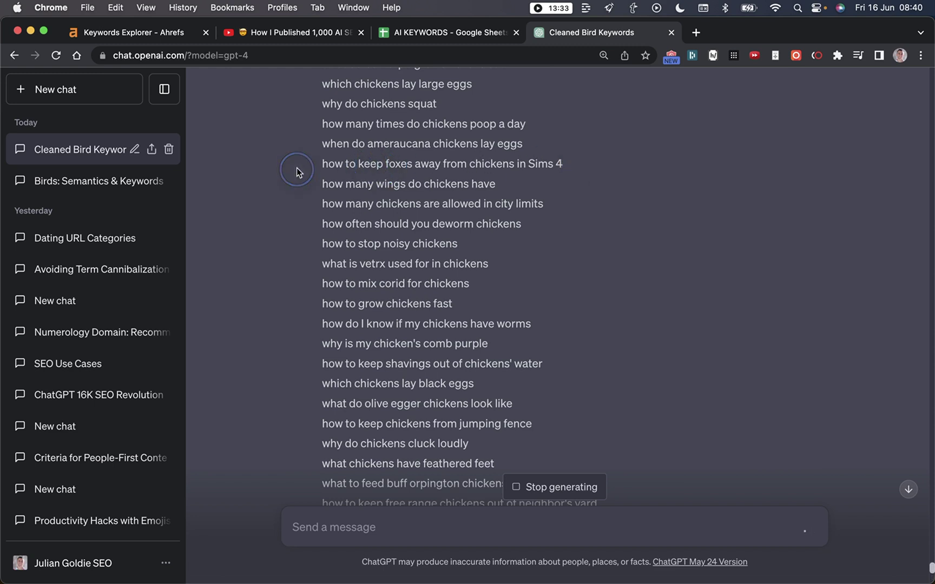
{"action": "left_click_drag", "start_coordinate": [297, 171], "coordinate": [316, 171]}
{"action": "left_click", "coordinate": [501, 165]}
{"action": "left_click_drag", "start_coordinate": [556, 165], "coordinate": [392, 165]}
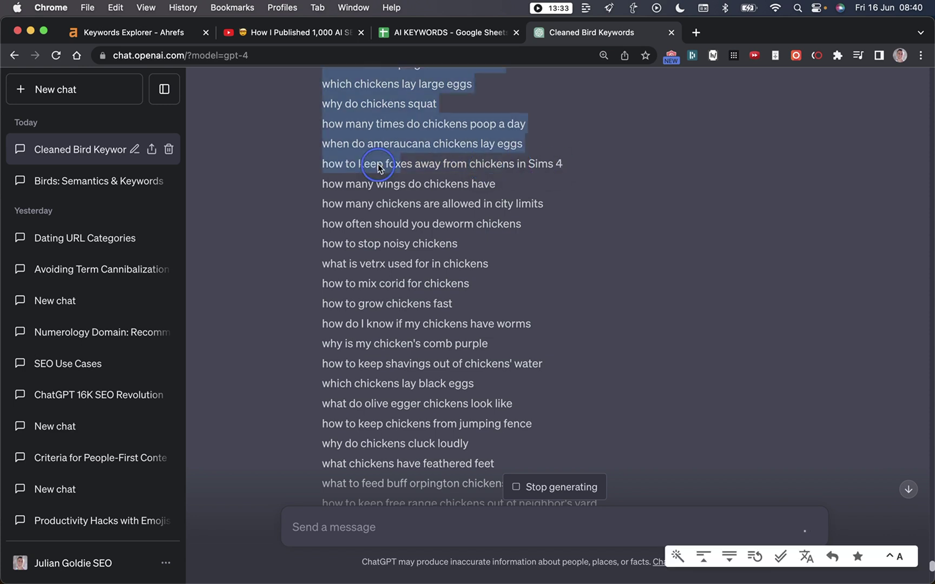
{"action": "left_click", "coordinate": [510, 170]}
{"action": "left_click_drag", "start_coordinate": [562, 163], "coordinate": [355, 163]}
{"action": "left_click", "coordinate": [325, 164]}
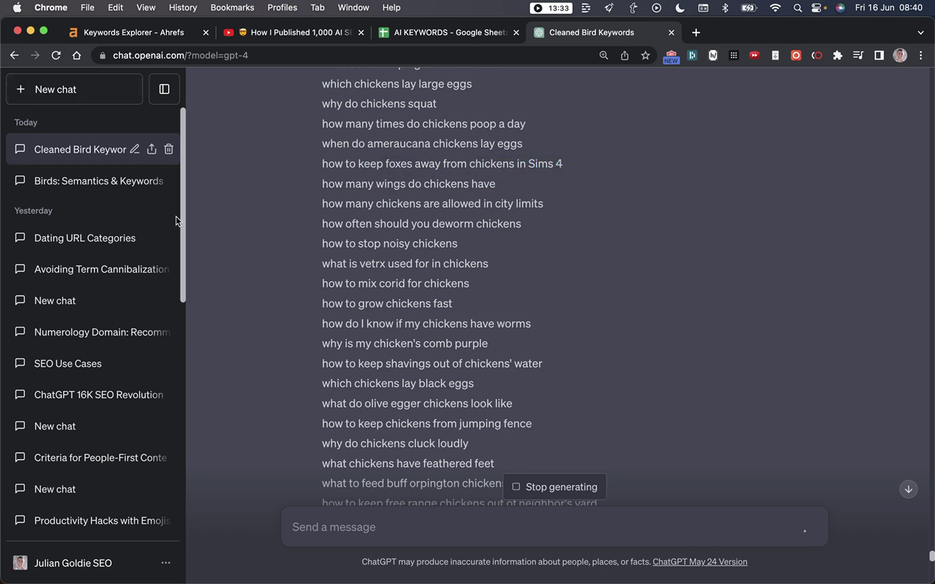
{"action": "scroll", "coordinate": [460, 222], "scroll_direction": "up", "scroll_amount": 6}
{"action": "scroll", "coordinate": [461, 224], "scroll_direction": "down", "scroll_amount": 15}
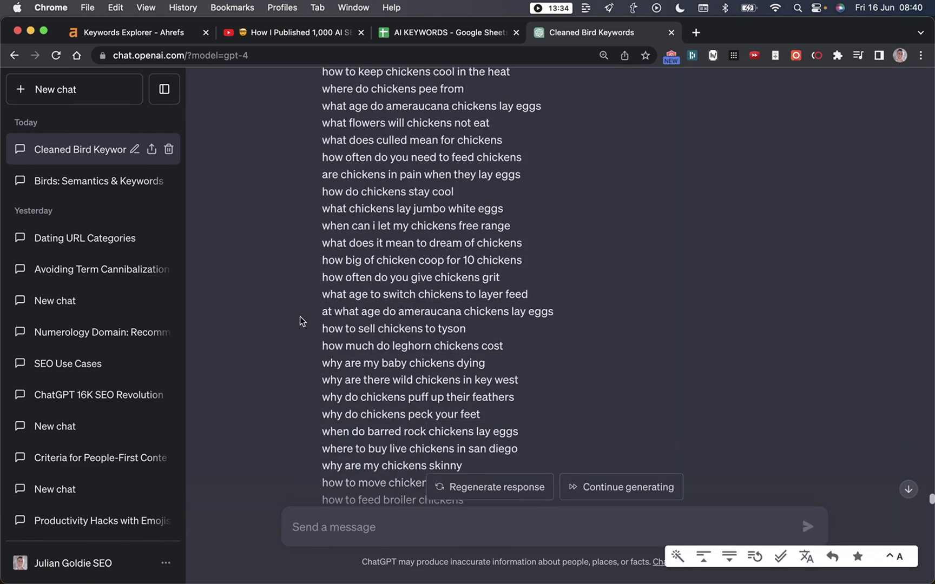
{"action": "triple_click", "coordinate": [323, 377]}
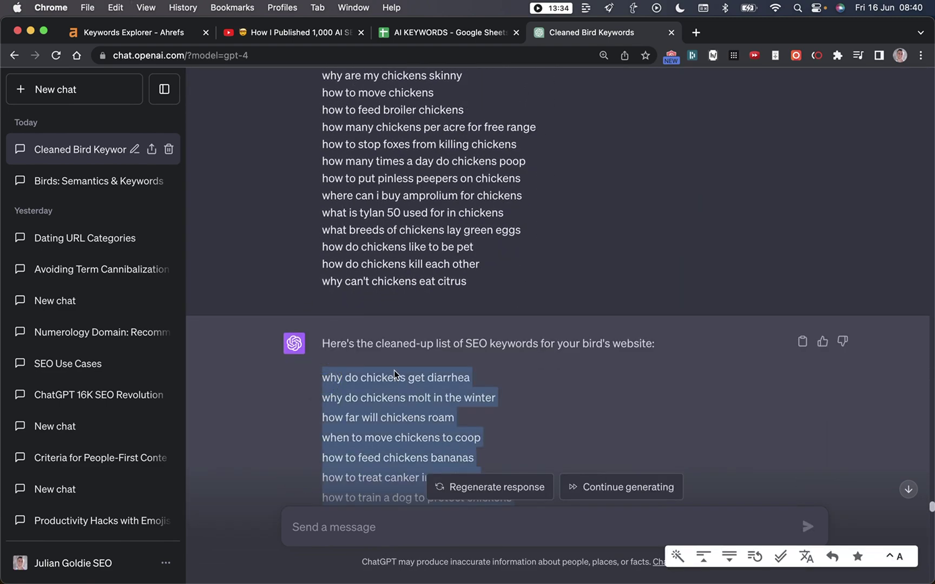
{"action": "key", "text": "super+alt+Left"}
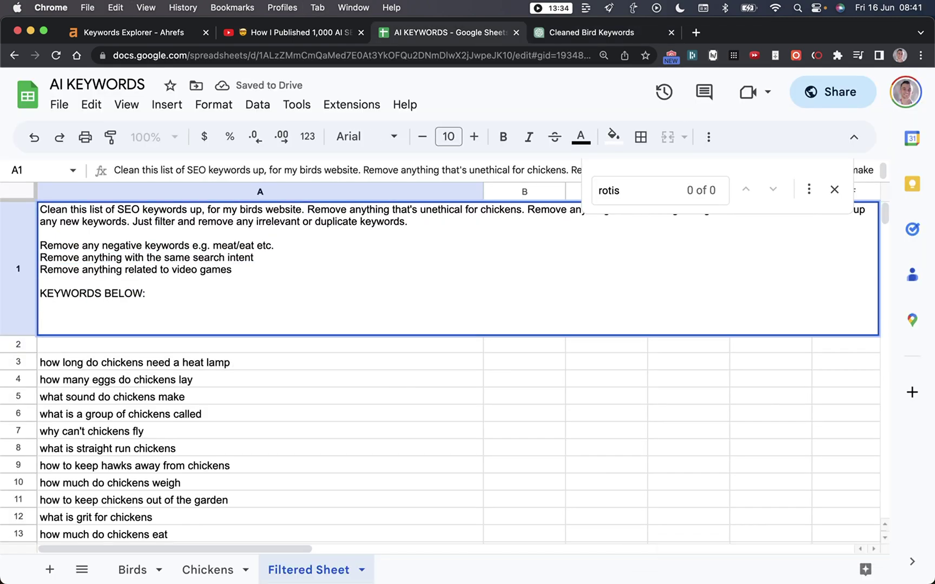
Copy the updated prompt from cell A1 into ChatGPT's message box
{"action": "left_click", "coordinate": [219, 304]}
{"action": "key", "text": "super+a"}
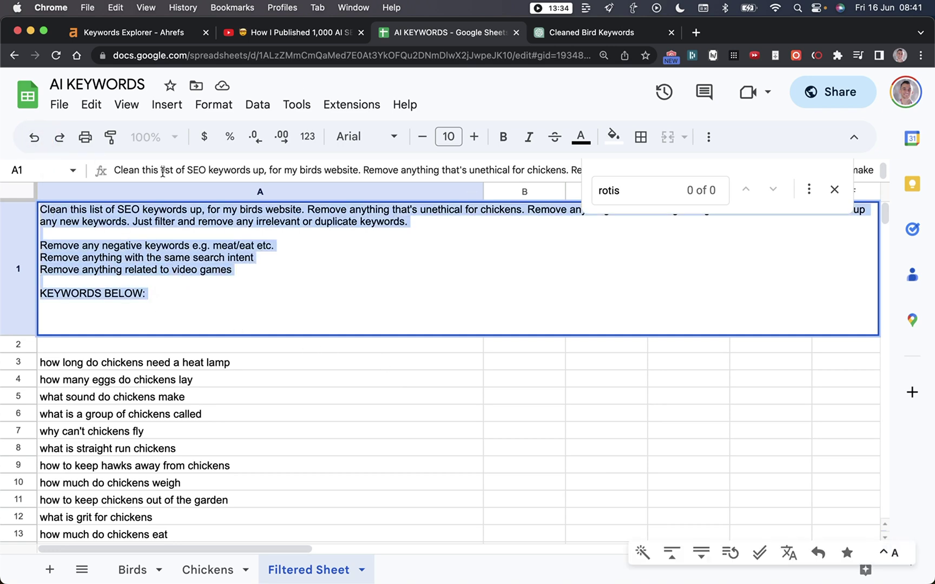
{"action": "key", "text": "super+alt+Right"}
{"action": "left_click", "coordinate": [334, 527]}
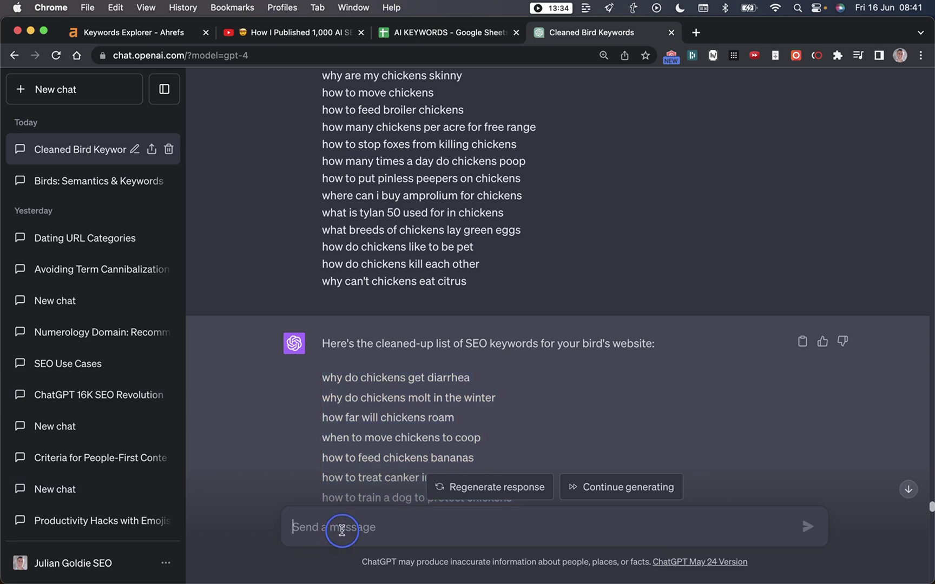
{"action": "key", "text": "super+v"}
{"action": "key", "text": "super+alt+Left"}
Shade Chickens keywords 599–800 light green and select row 803 to the last keyword
{"action": "left_click", "coordinate": [208, 569]}
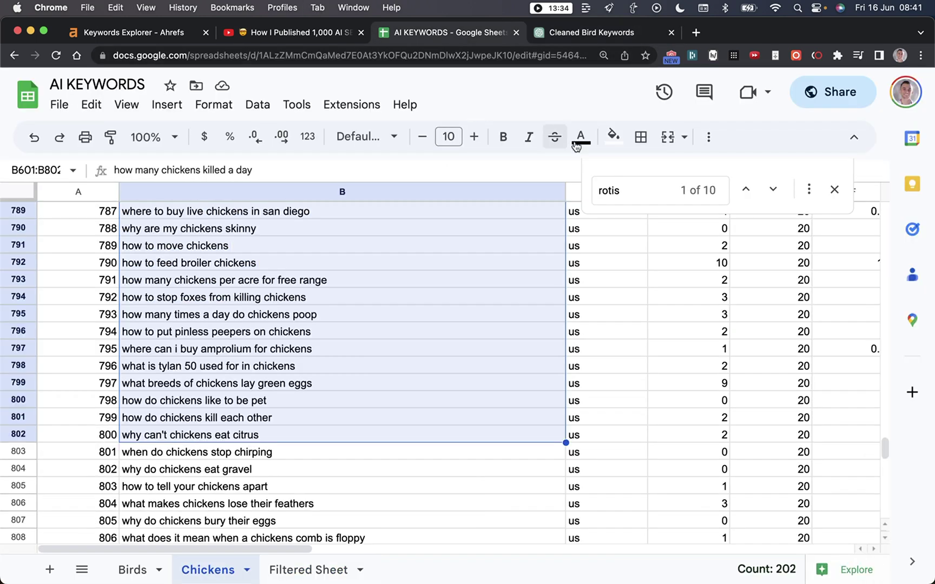
{"action": "left_click", "coordinate": [613, 136]}
{"action": "left_click", "coordinate": [686, 231]}
{"action": "left_click", "coordinate": [197, 452]}
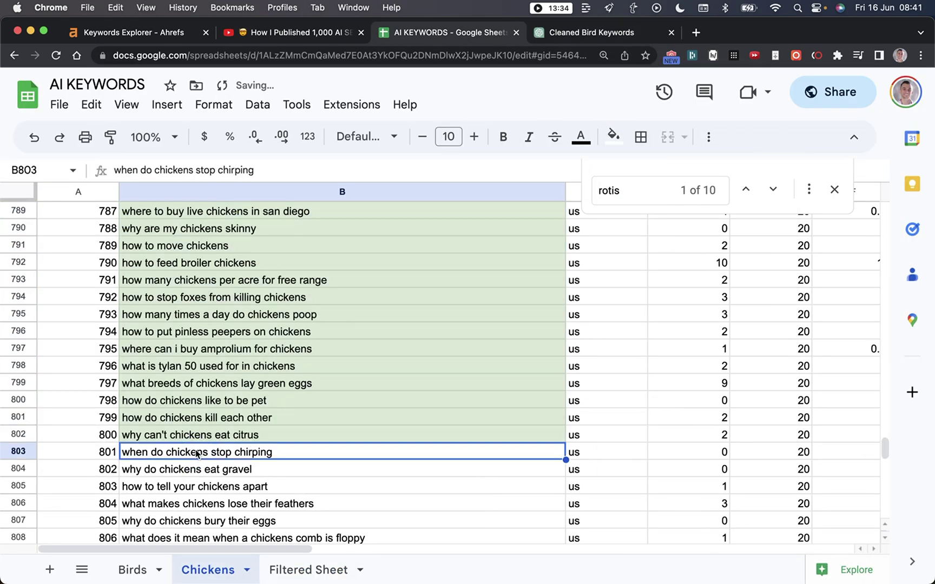
{"action": "key", "text": "super+shift+Down"}
{"action": "key", "text": "super+alt+Right"}
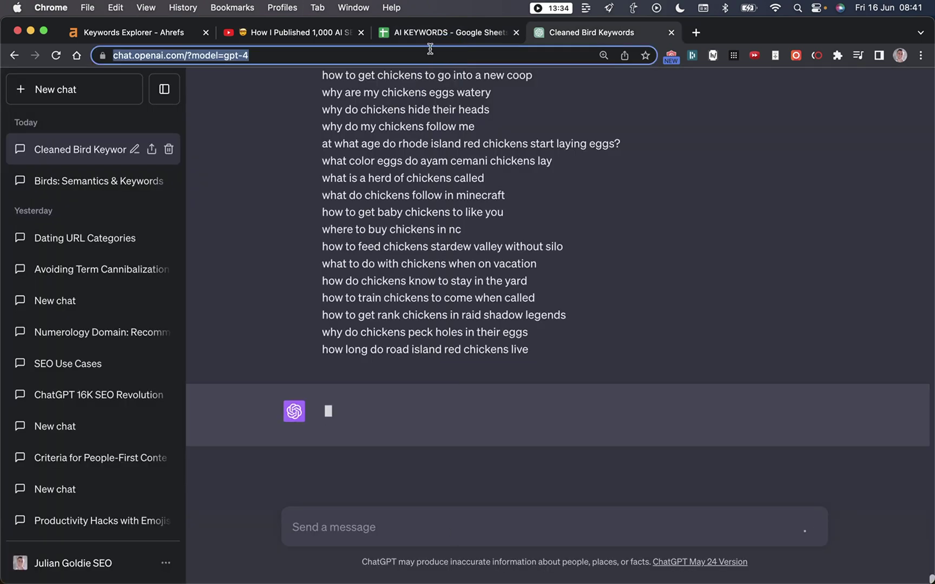
{"action": "left_click", "coordinate": [433, 32]}
Delete the Raid Shadow Legends keyword row from Filtered Sheet
{"action": "left_click", "coordinate": [308, 568]}
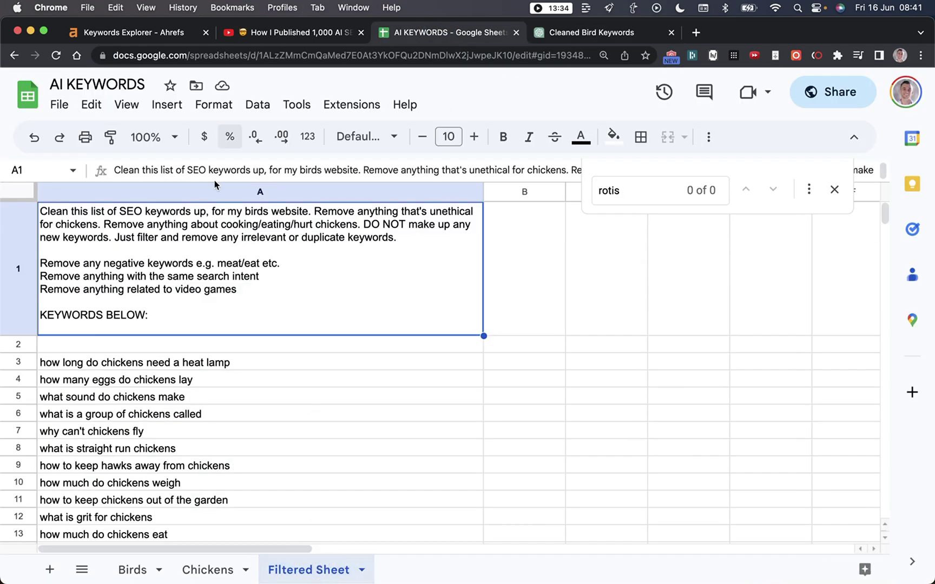
{"action": "left_click", "coordinate": [223, 361]}
{"action": "scroll", "coordinate": [230, 366], "scroll_direction": "down", "scroll_amount": 20}
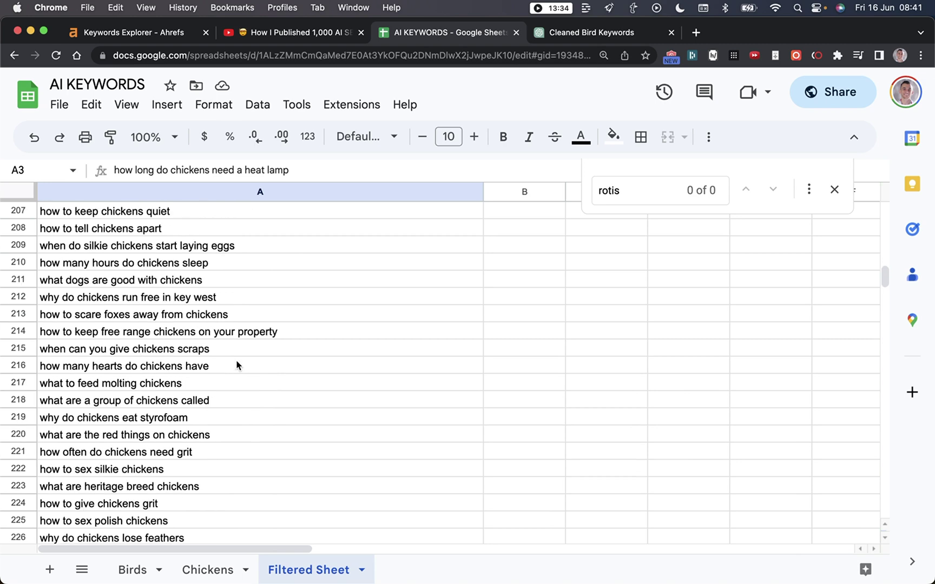
{"action": "scroll", "coordinate": [236, 366], "scroll_direction": "down", "scroll_amount": 10}
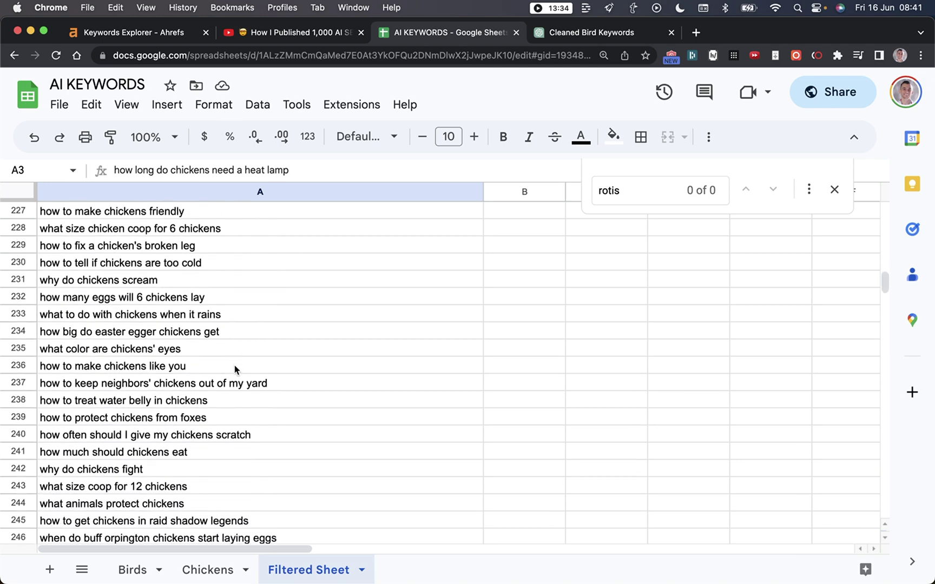
{"action": "scroll", "coordinate": [243, 373], "scroll_direction": "down", "scroll_amount": 5}
{"action": "left_click", "coordinate": [211, 262]}
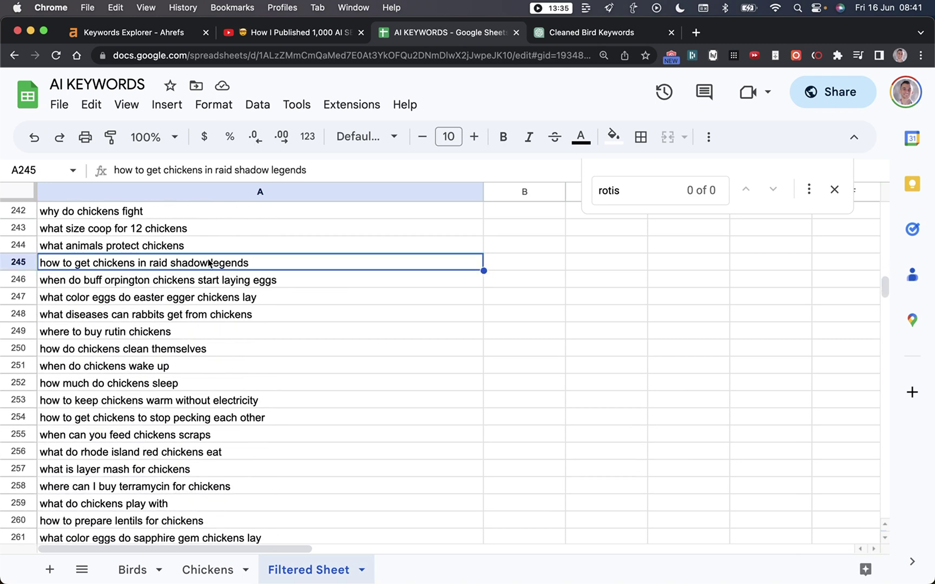
{"action": "left_click", "coordinate": [19, 262]}
{"action": "key", "text": "super+alt+minus"}
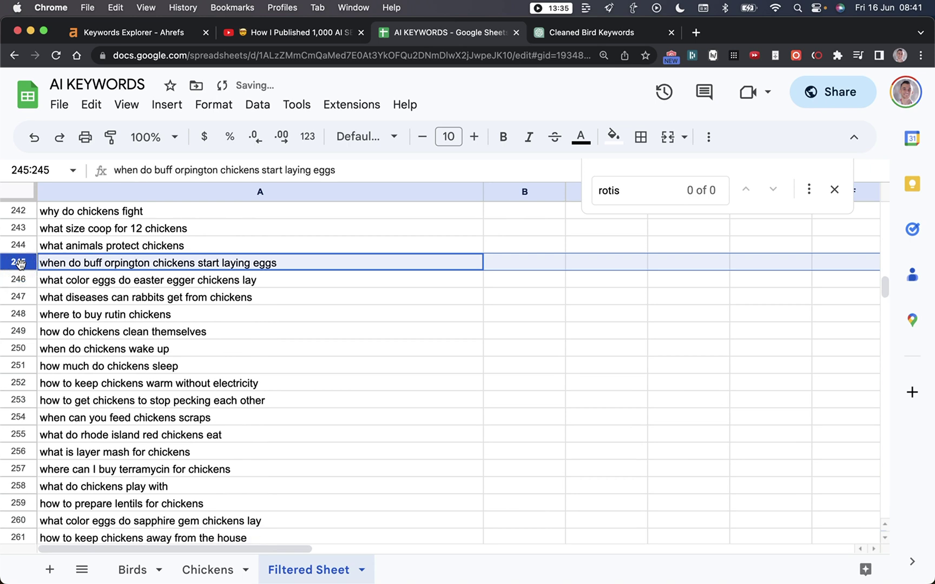
Find 'sim' and delete the Sims 4 keyword row
{"action": "left_click", "coordinate": [341, 324]}
{"action": "key", "text": "super+f"}
{"action": "type", "text": "sim"}
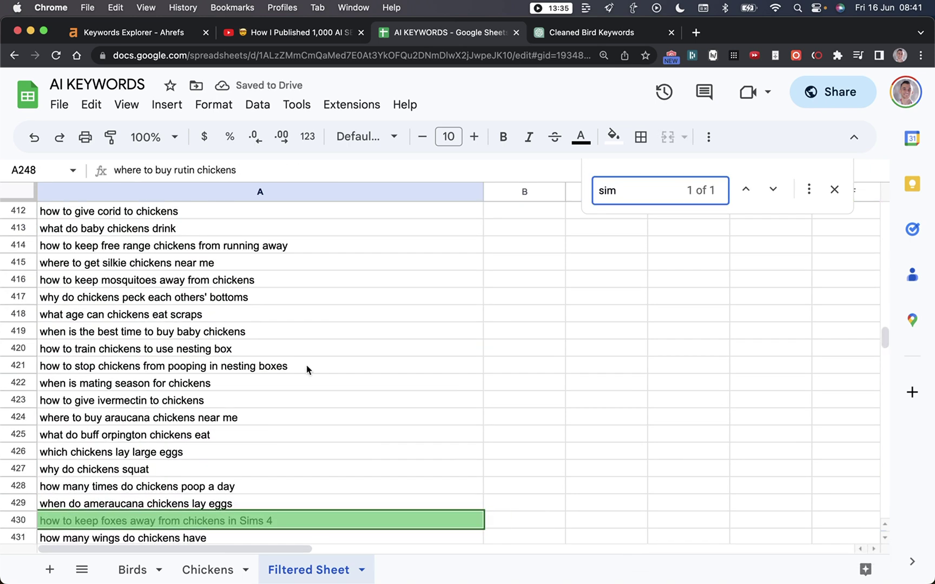
{"action": "left_click", "coordinate": [21, 520]}
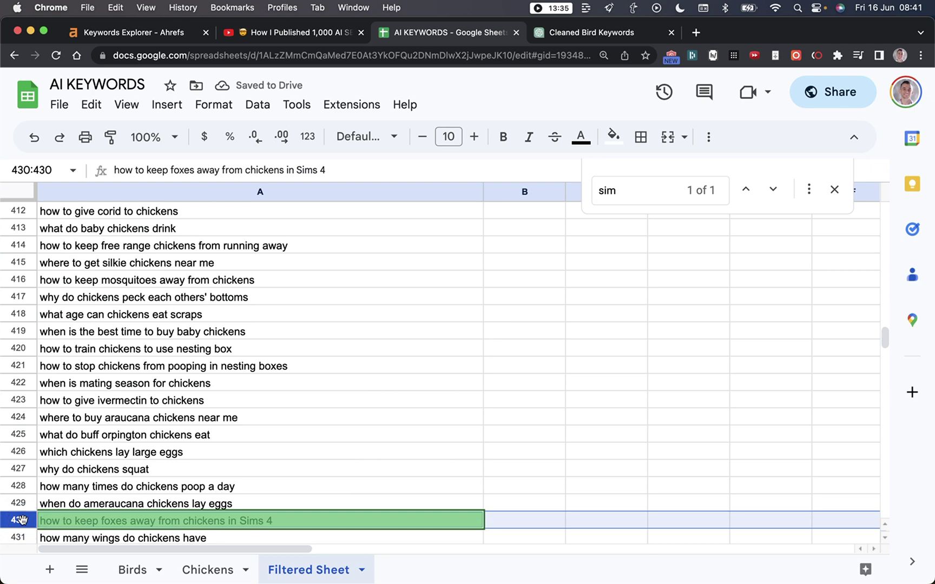
{"action": "key", "text": "super+alt+minus"}
{"action": "key", "text": "Escape"}
Jump to the end of the keyword list and select all remaining keywords to count them
{"action": "key", "text": "super+Down"}
{"action": "key", "text": "Down"}
{"action": "key", "text": "super+a"}
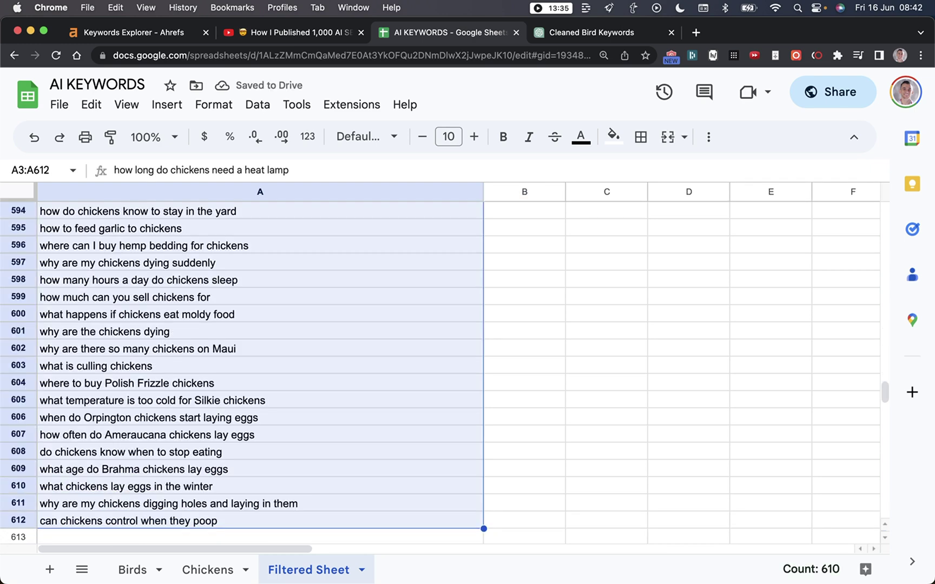
{"action": "key", "text": "ctrl+Tab"}
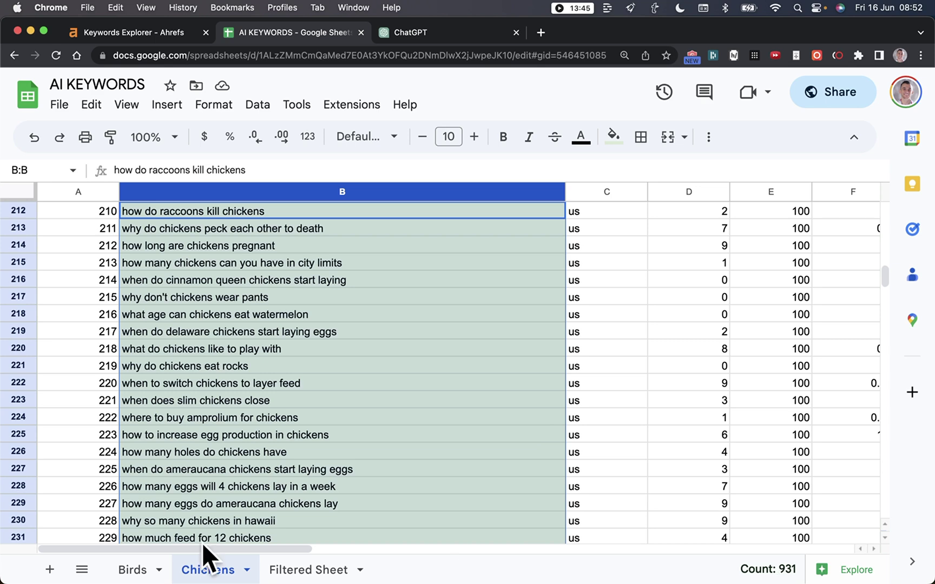
Count Filtered Sheet's keywords against Chickens and compute the 65.6% share in the address bar
{"action": "left_click", "coordinate": [295, 568]}
{"action": "left_click", "coordinate": [141, 186]}
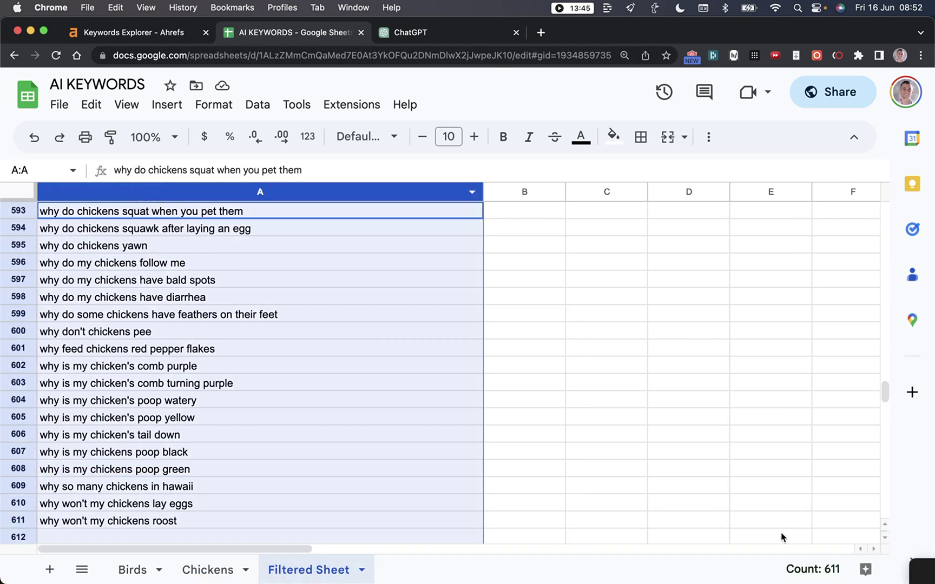
{"action": "left_click", "coordinate": [231, 567]}
{"action": "key", "text": "super+l"}
{"action": "type", "text": "0.656283566 * 100"}
{"action": "key", "text": "Down"}
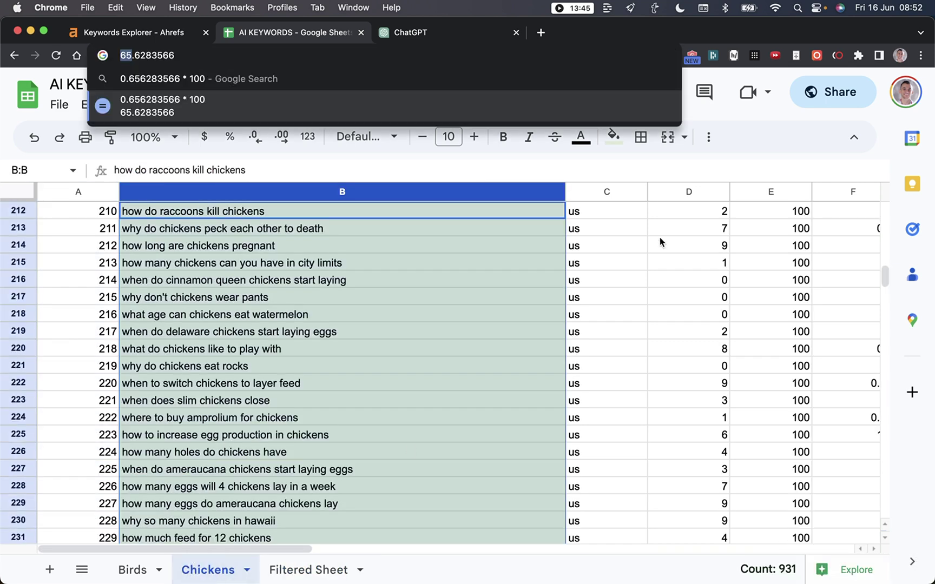
{"action": "left_click", "coordinate": [133, 56]}
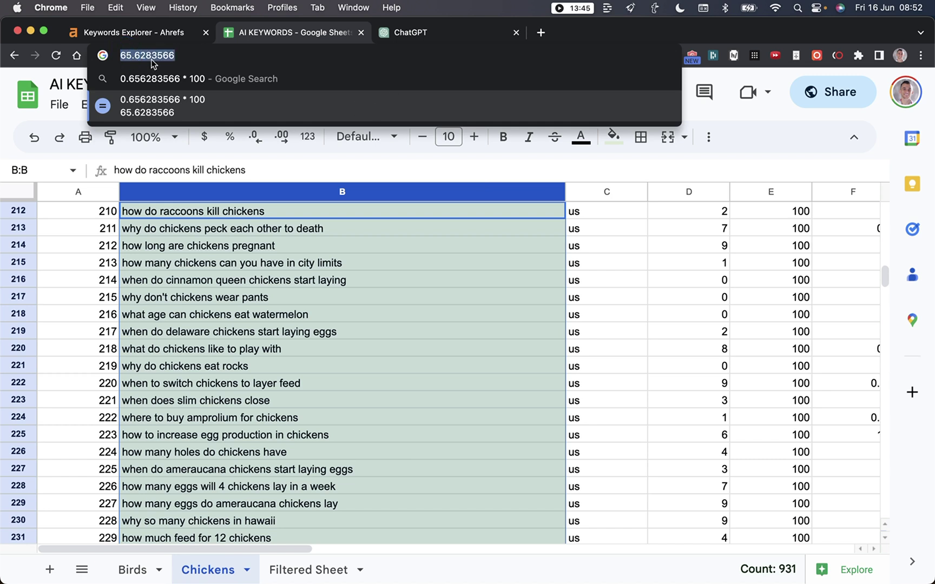
{"action": "left_click", "coordinate": [136, 55]}
{"action": "double_click", "coordinate": [134, 55]}
{"action": "left_click", "coordinate": [150, 55]}
{"action": "left_click_drag", "start_coordinate": [121, 55], "coordinate": [130, 56]}
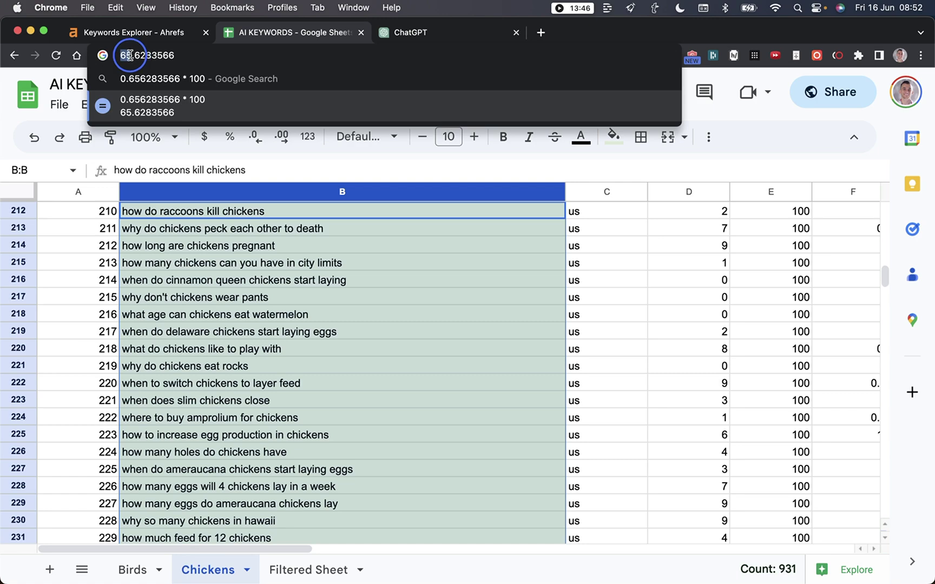
Scroll both sheets back to the top and return to the Ahrefs keyword results
{"action": "left_click", "coordinate": [308, 570]}
{"action": "scroll", "coordinate": [268, 313], "scroll_direction": "up", "scroll_amount": 20}
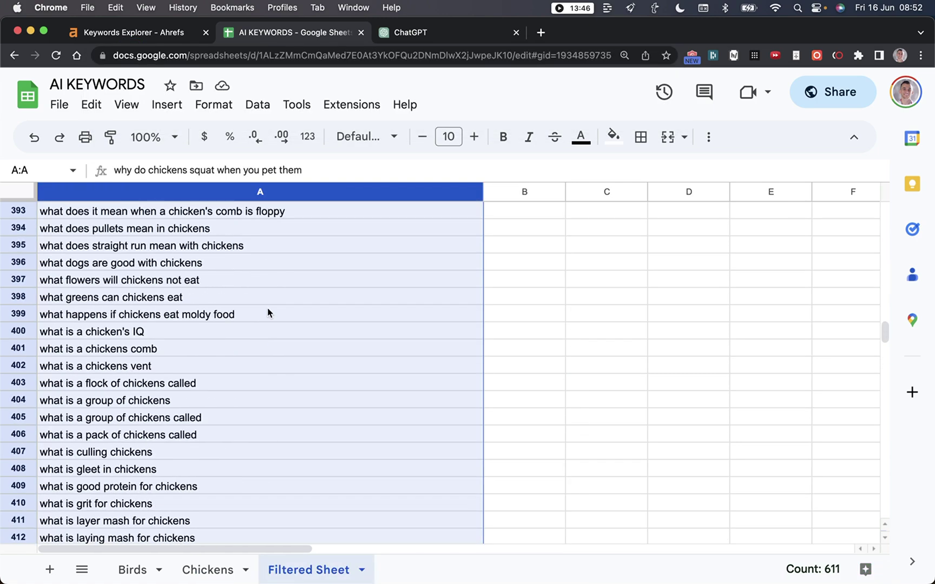
{"action": "left_click", "coordinate": [209, 568]}
{"action": "scroll", "coordinate": [246, 382], "scroll_direction": "up", "scroll_amount": 15}
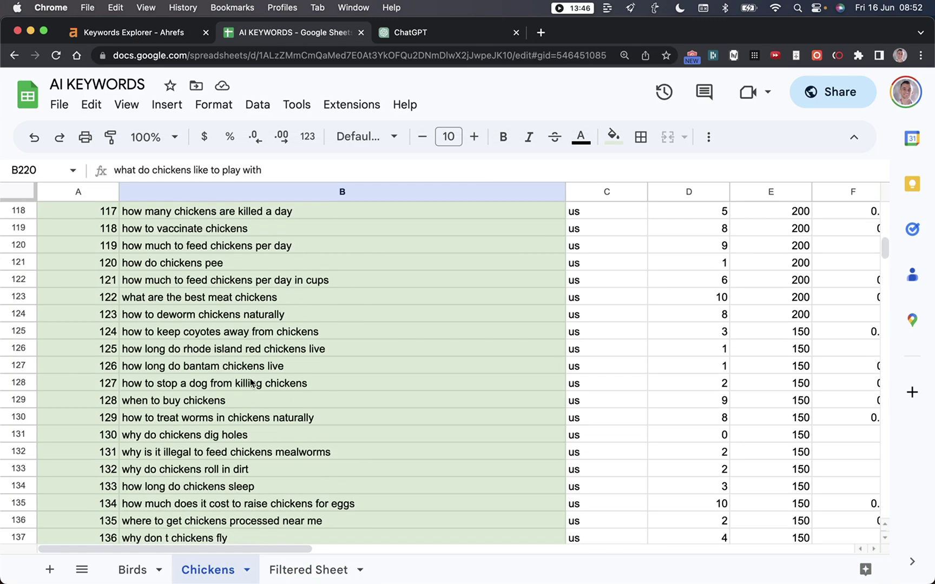
{"action": "scroll", "coordinate": [251, 382], "scroll_direction": "up", "scroll_amount": 15}
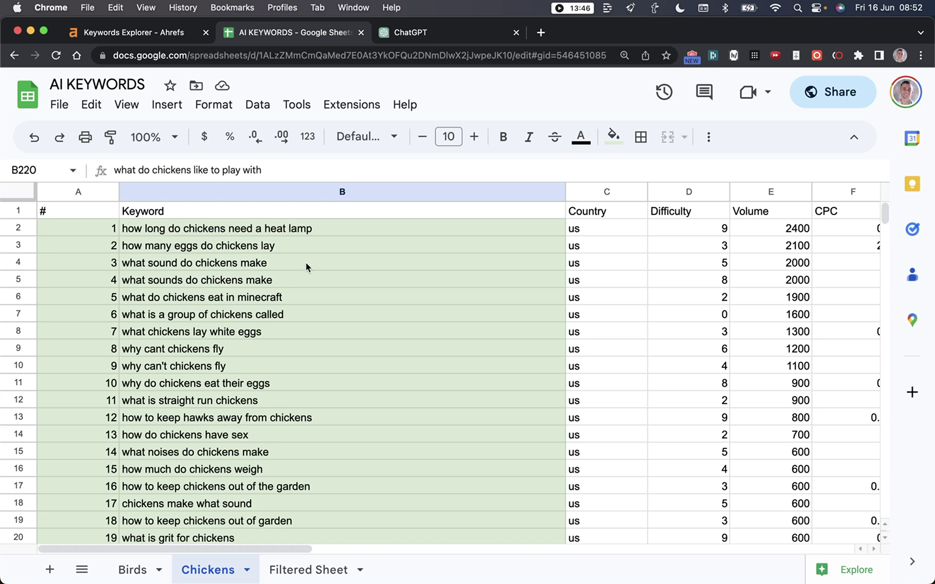
{"action": "left_click", "coordinate": [145, 42]}
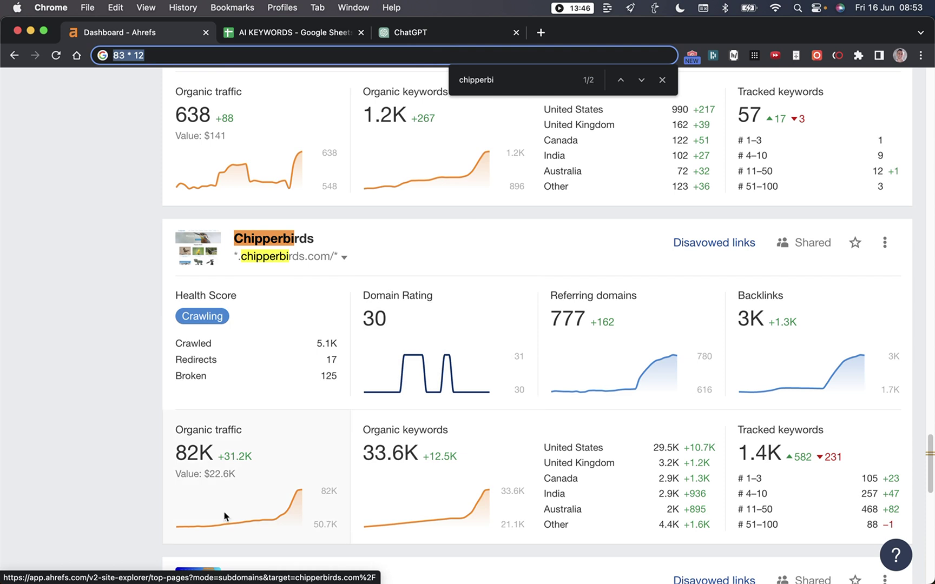
Zoom the Ahrefs dashboard, find Chipperbirds and open its organic traffic Performance chart
{"action": "key", "text": "super+equal"}
{"action": "key", "text": "super+equal"}
{"action": "key", "text": "super+f"}
{"action": "left_click", "coordinate": [167, 446]}
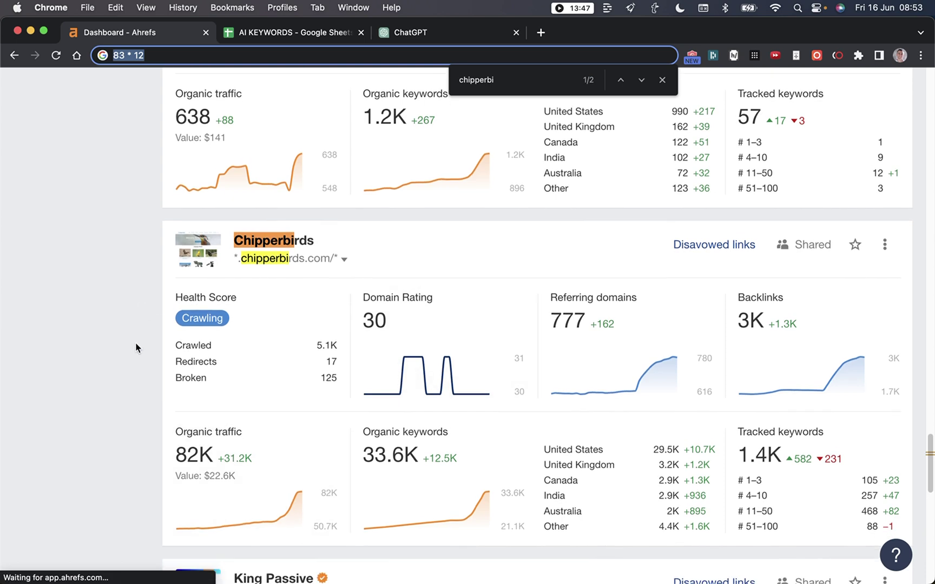
{"action": "scroll", "coordinate": [302, 268], "scroll_direction": "down", "scroll_amount": 8}
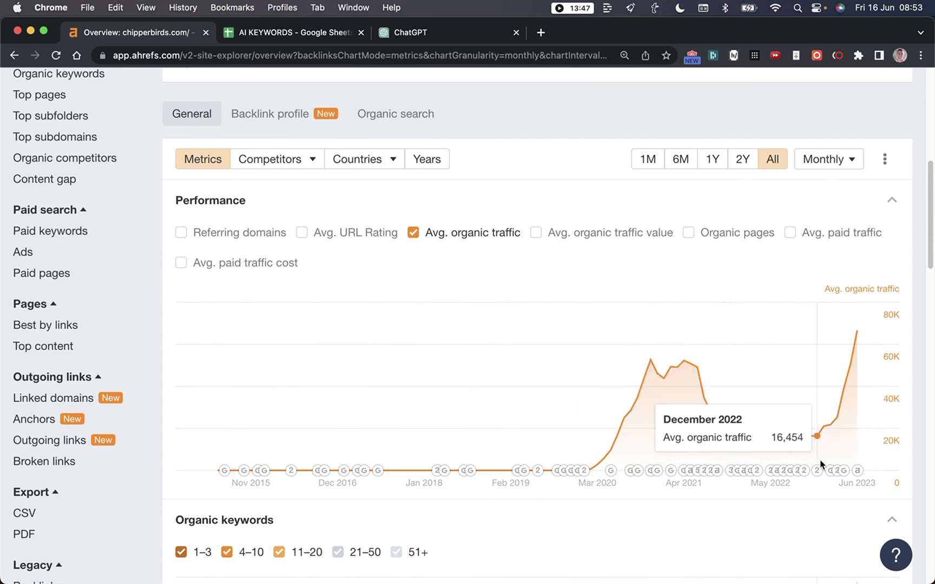
Inspect chipperbirds.com's traffic chart, highlighting the 83.9K organic traffic figure
{"action": "mouse_move", "coordinate": [818, 468]}
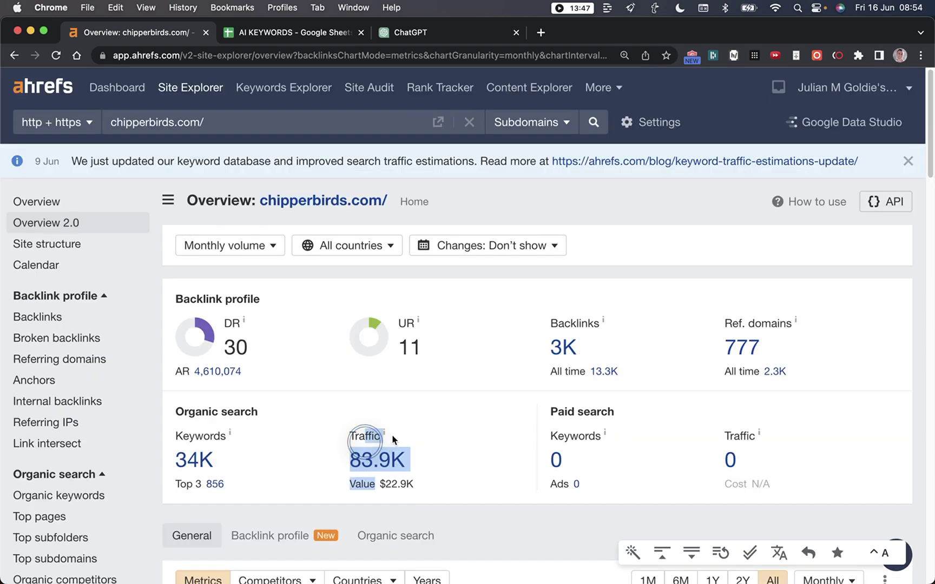
{"action": "left_click", "coordinate": [347, 377]}
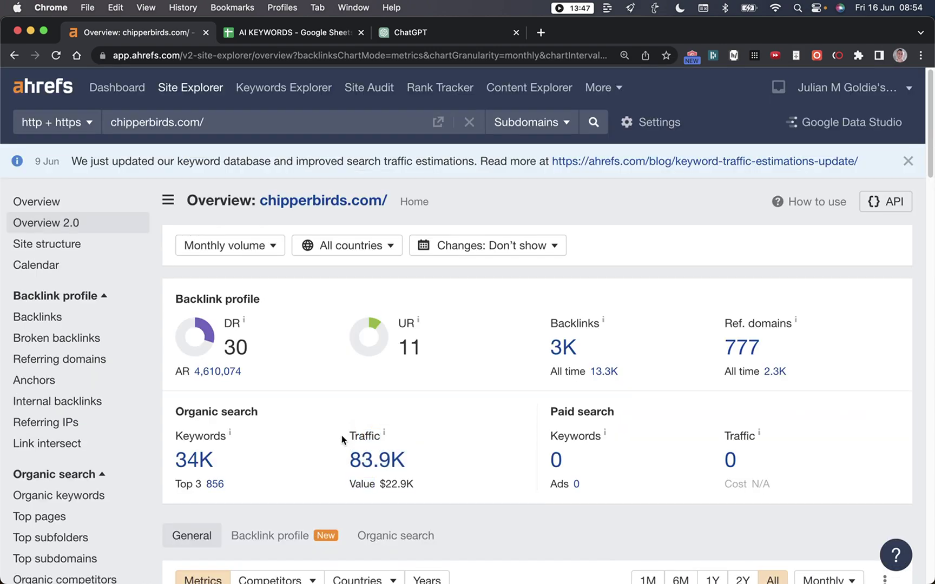
{"action": "left_click_drag", "start_coordinate": [346, 378], "coordinate": [445, 470]}
{"action": "scroll", "coordinate": [160, 364], "scroll_direction": "down", "scroll_amount": 15}
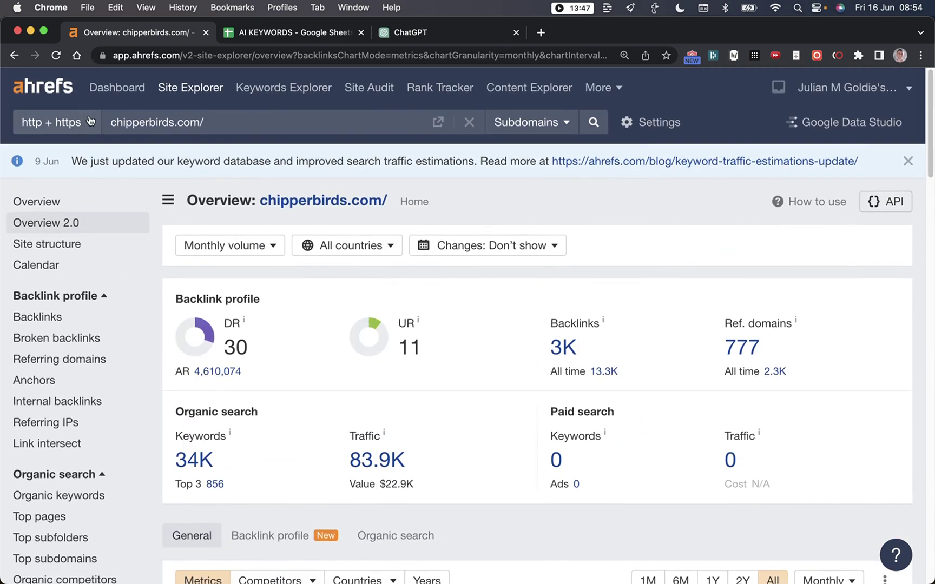
{"action": "left_click", "coordinate": [282, 32]}
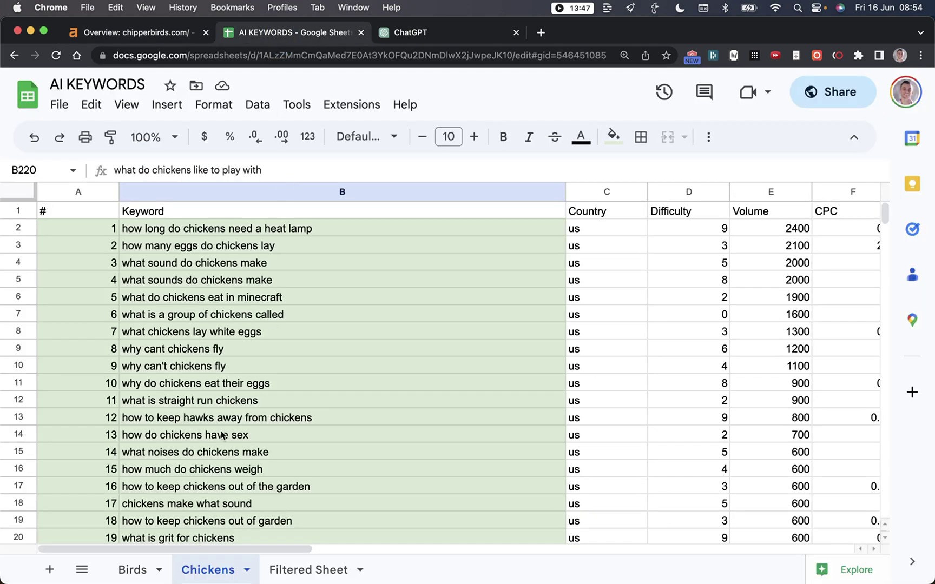
Highlight the course breadcrumb and scroll through the ChatGPT SEO Course's 19-lesson contents
{"action": "left_click", "coordinate": [122, 27]}
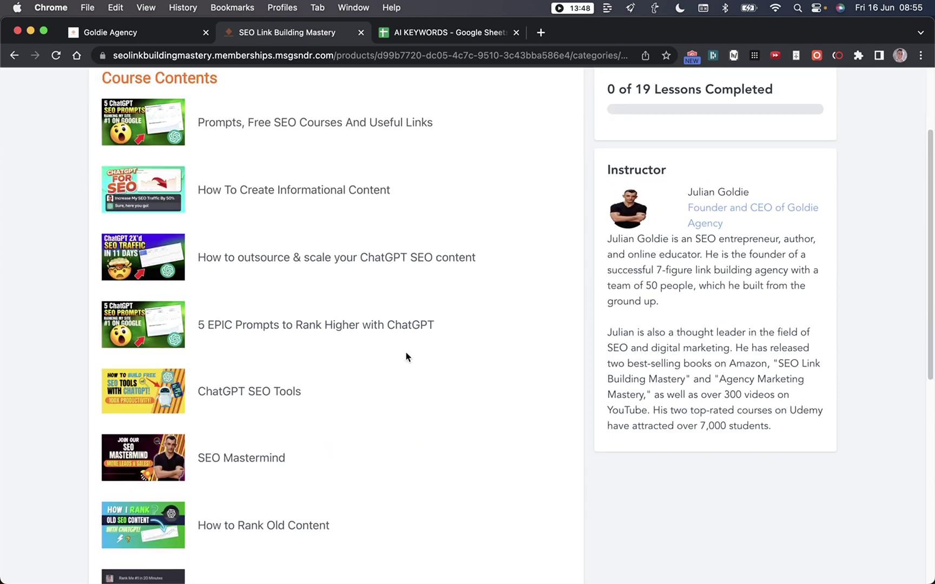
{"action": "scroll", "coordinate": [409, 354], "scroll_direction": "up", "scroll_amount": 3}
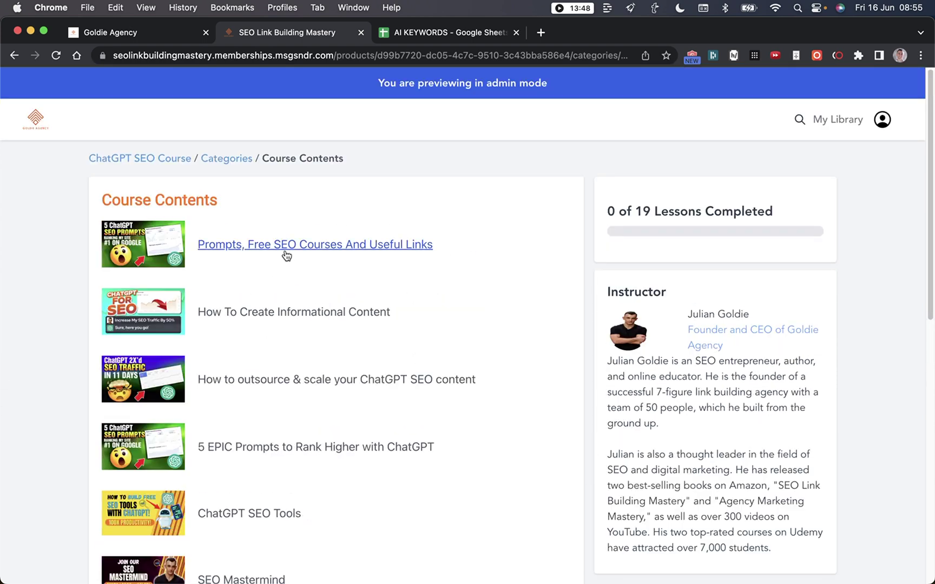
{"action": "left_click_drag", "start_coordinate": [66, 149], "coordinate": [415, 156]}
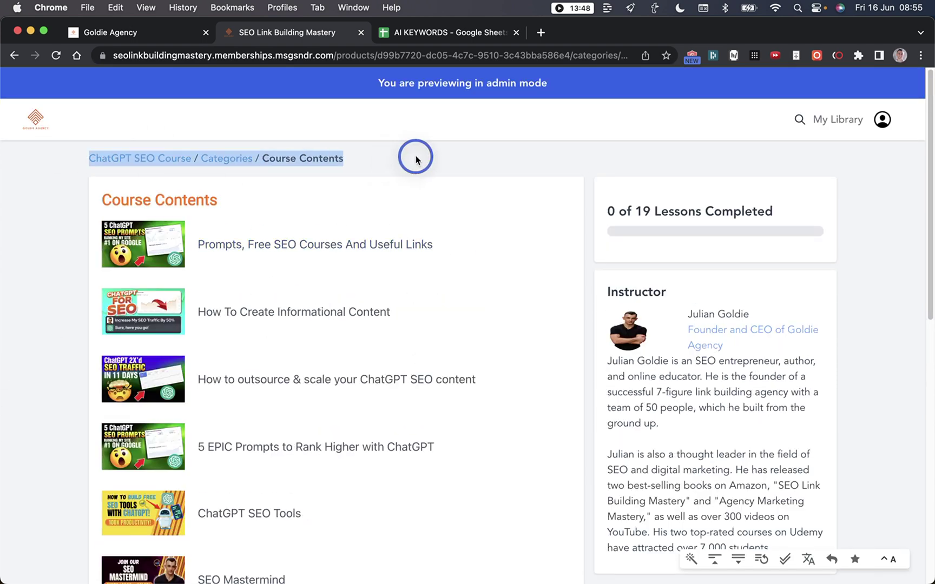
{"action": "scroll", "coordinate": [374, 186], "scroll_direction": "down", "scroll_amount": 2}
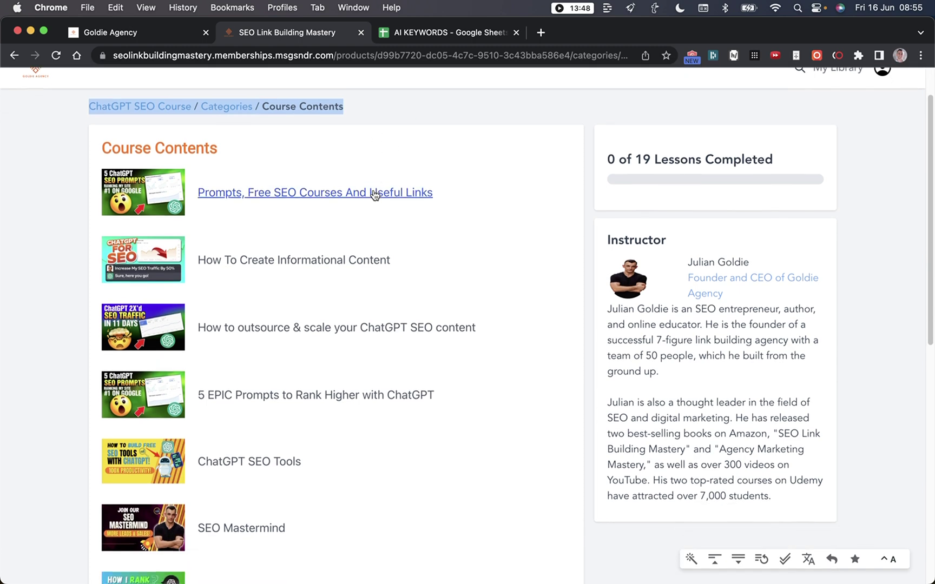
{"action": "scroll", "coordinate": [265, 231], "scroll_direction": "down", "scroll_amount": 15}
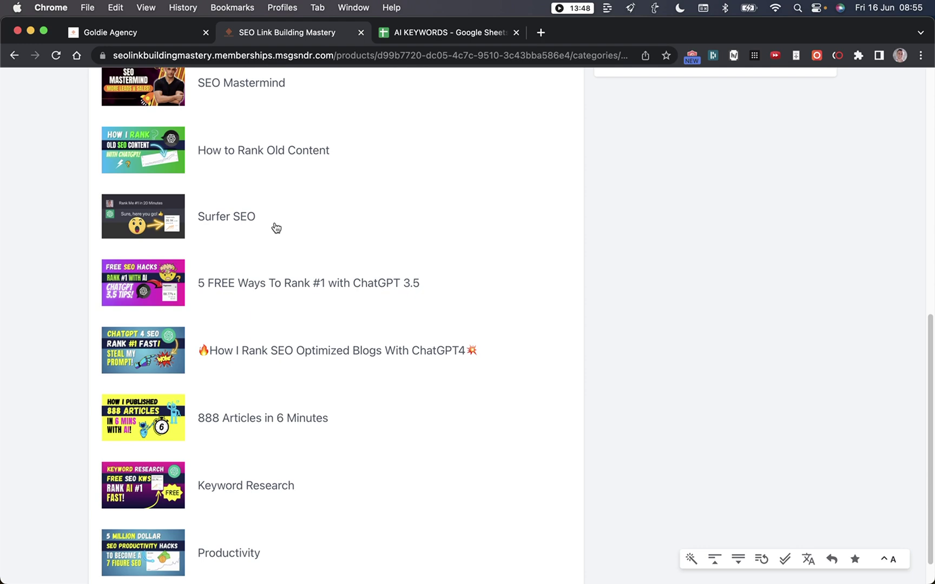
{"action": "scroll", "coordinate": [275, 228], "scroll_direction": "up", "scroll_amount": 17}
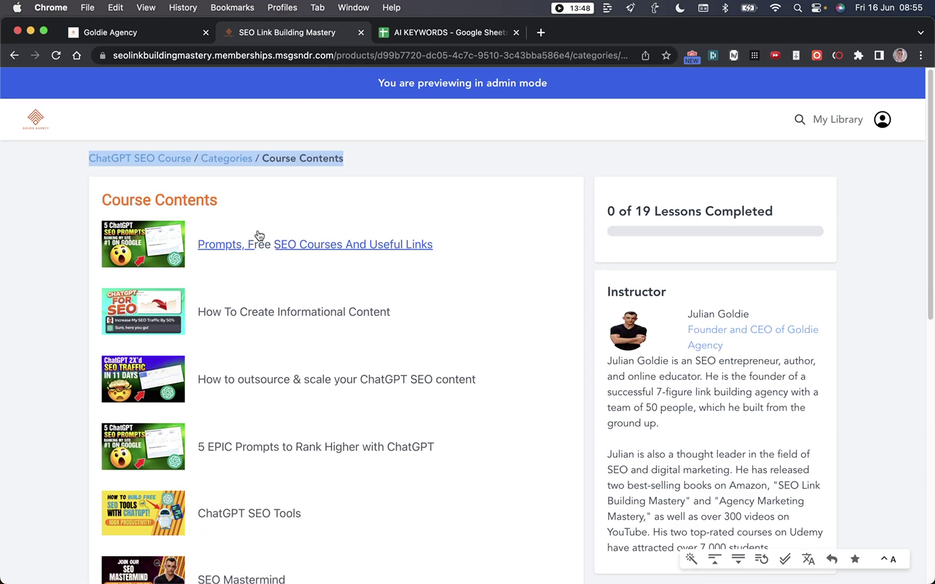